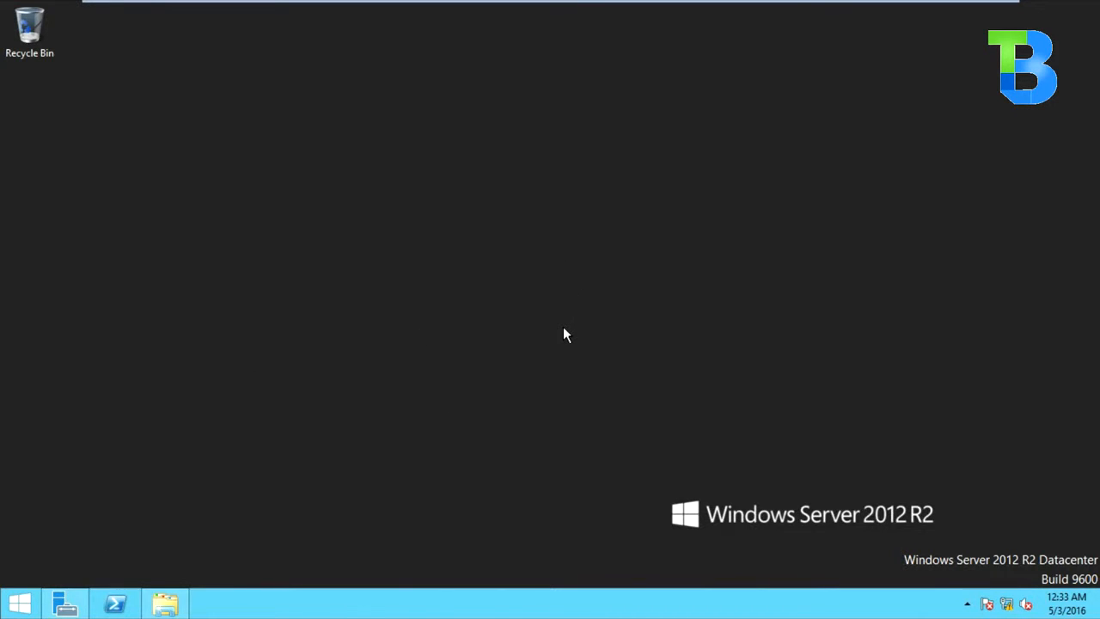
# Open Server Manager, then examine the folders in the \\vincenttechblog.com\CompanyFiles share and minimize its window
pyautogui.click(67, 602)
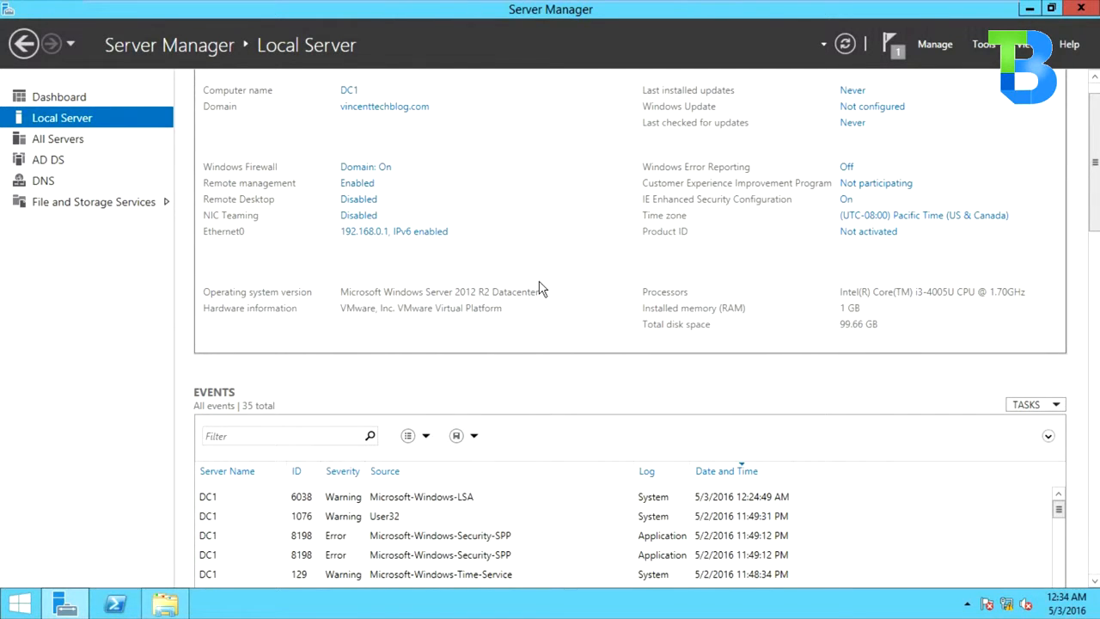
pyautogui.press('super+r')
pyautogui.press('End')
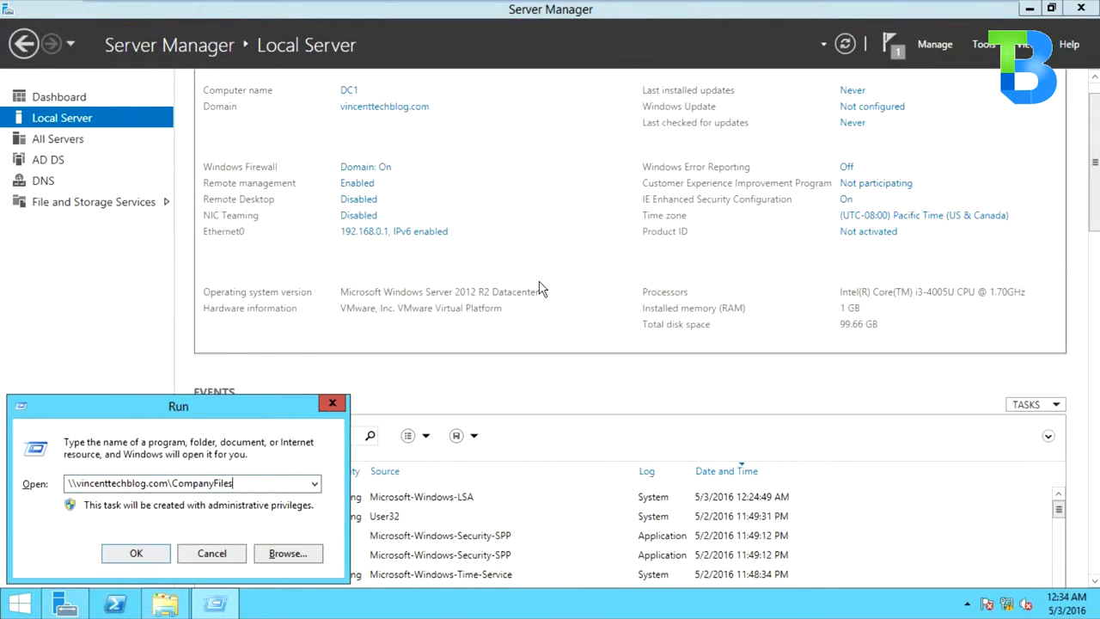
pyautogui.press('Return')
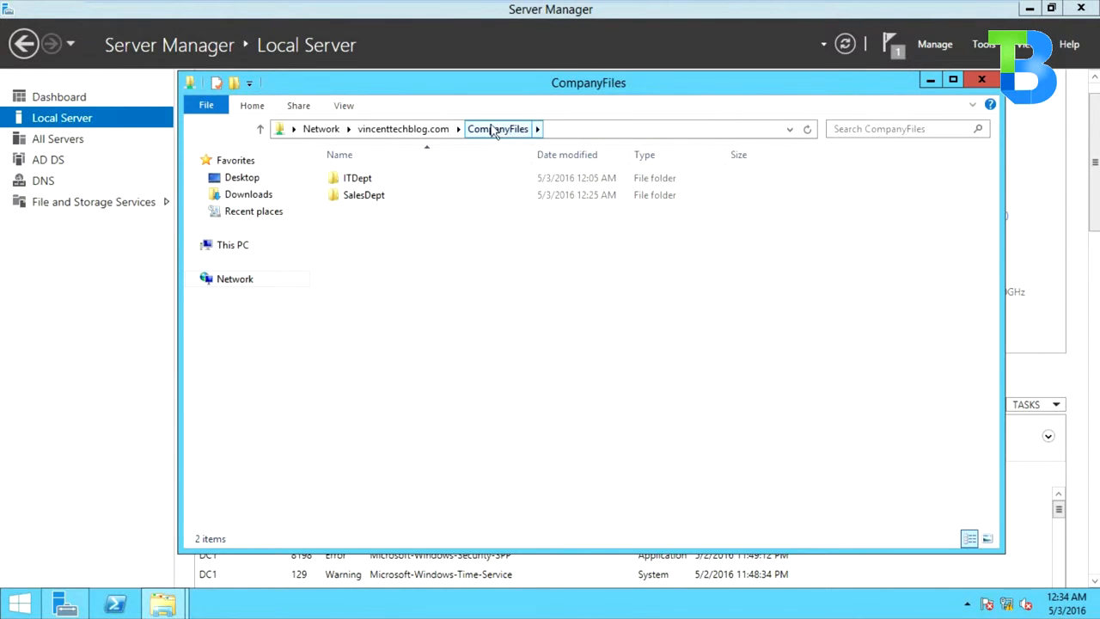
pyautogui.moveTo(502, 86); pyautogui.dragTo(488, 96)
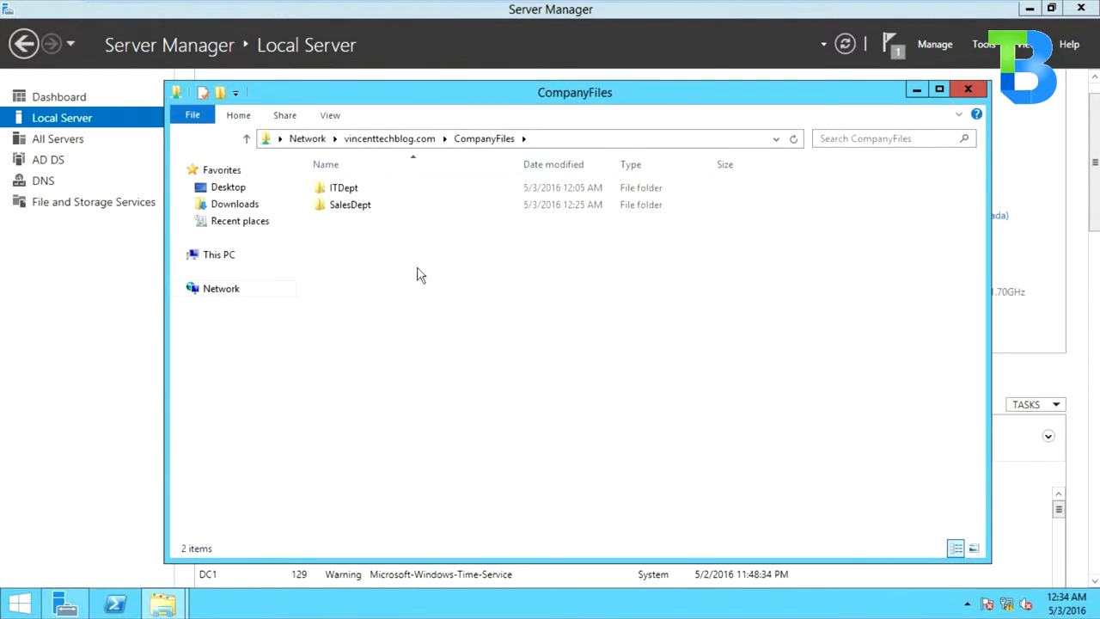
pyautogui.moveTo(418, 268); pyautogui.dragTo(406, 146)
pyautogui.click(463, 376)
pyautogui.moveTo(475, 376); pyautogui.dragTo(409, 167)
pyautogui.click(440, 293)
pyautogui.click(916, 89)
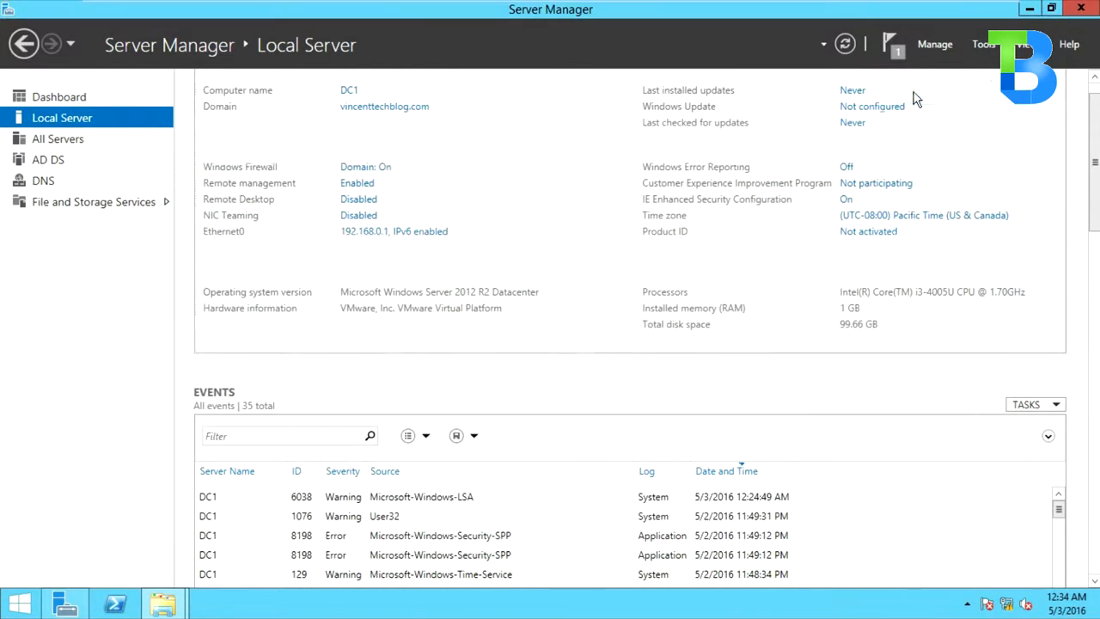
# Start adding roles and features with a role-based installation on the DC1.vincenttechblog.com server
pyautogui.click(987, 48)
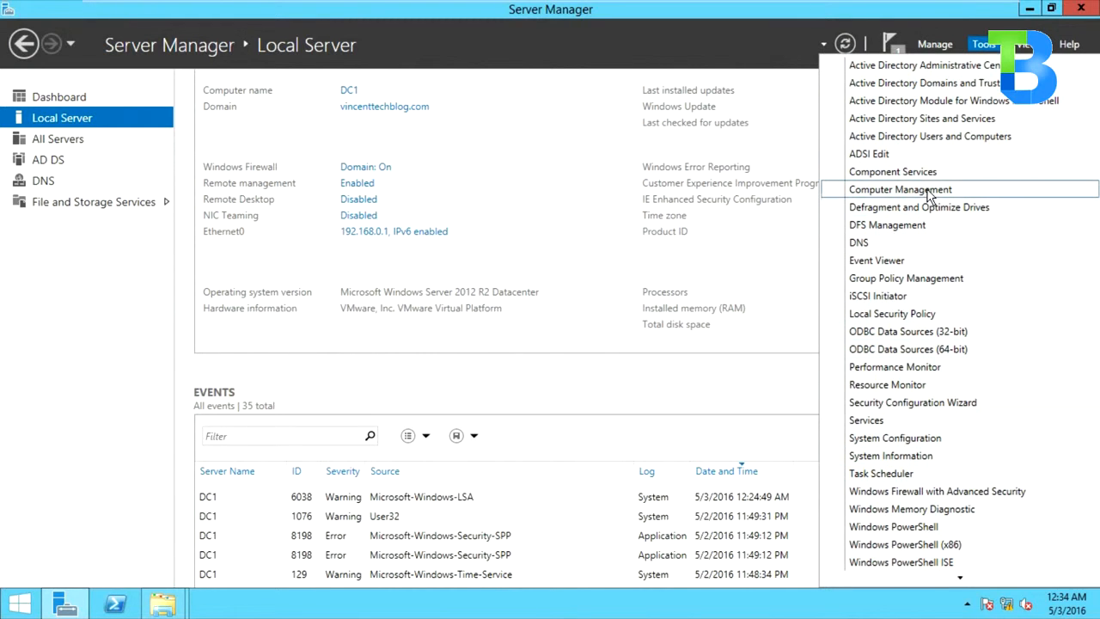
pyautogui.click(940, 45)
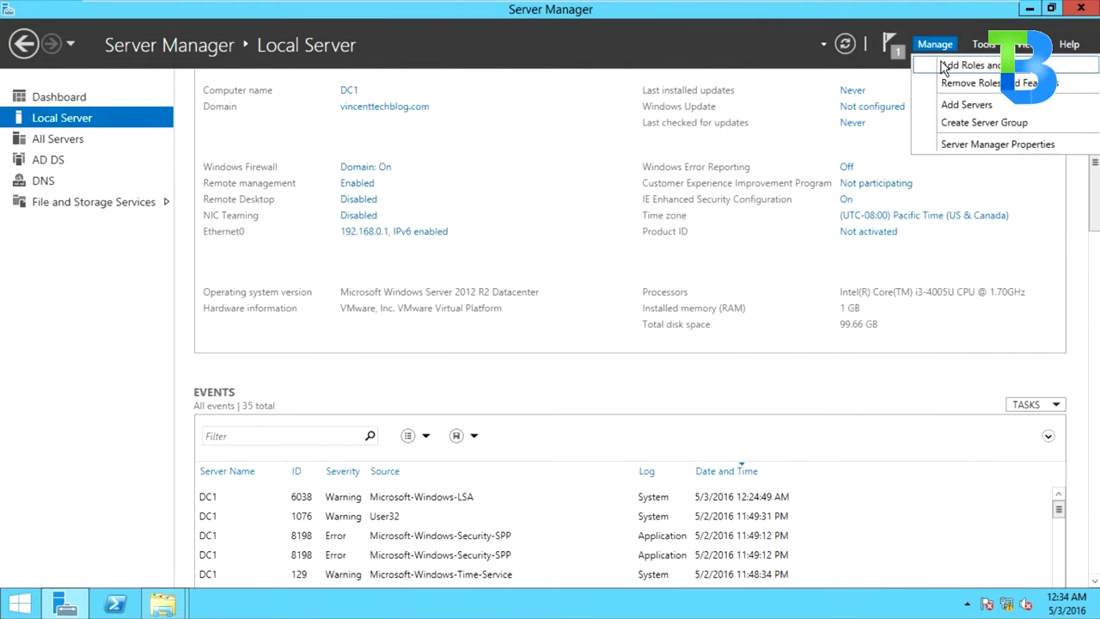
pyautogui.click(943, 66)
pyautogui.click(489, 497)
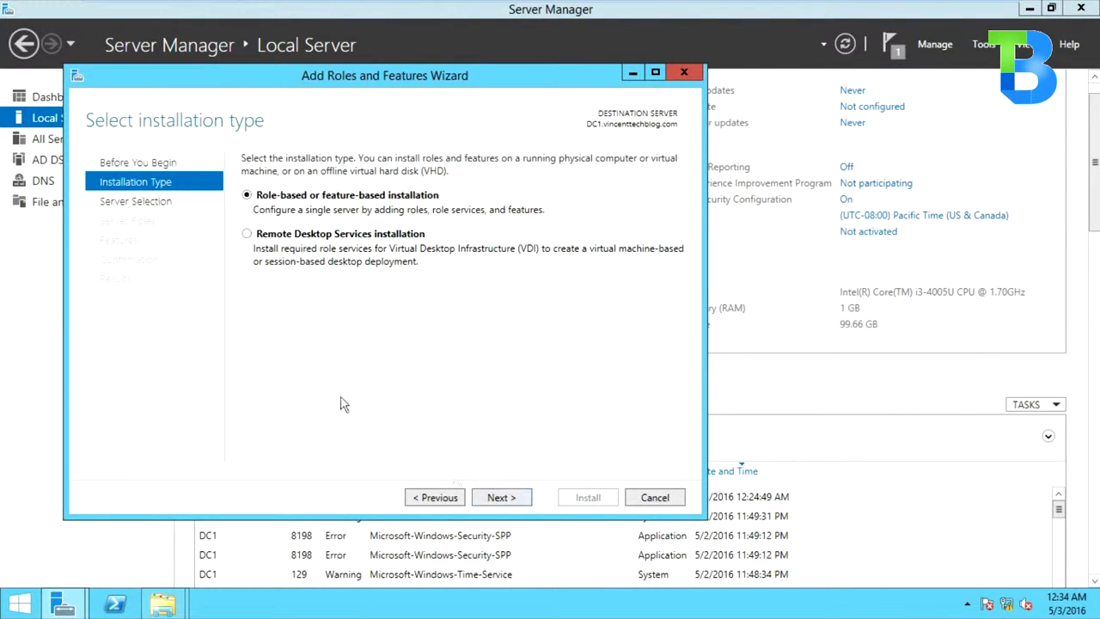
pyautogui.click(499, 498)
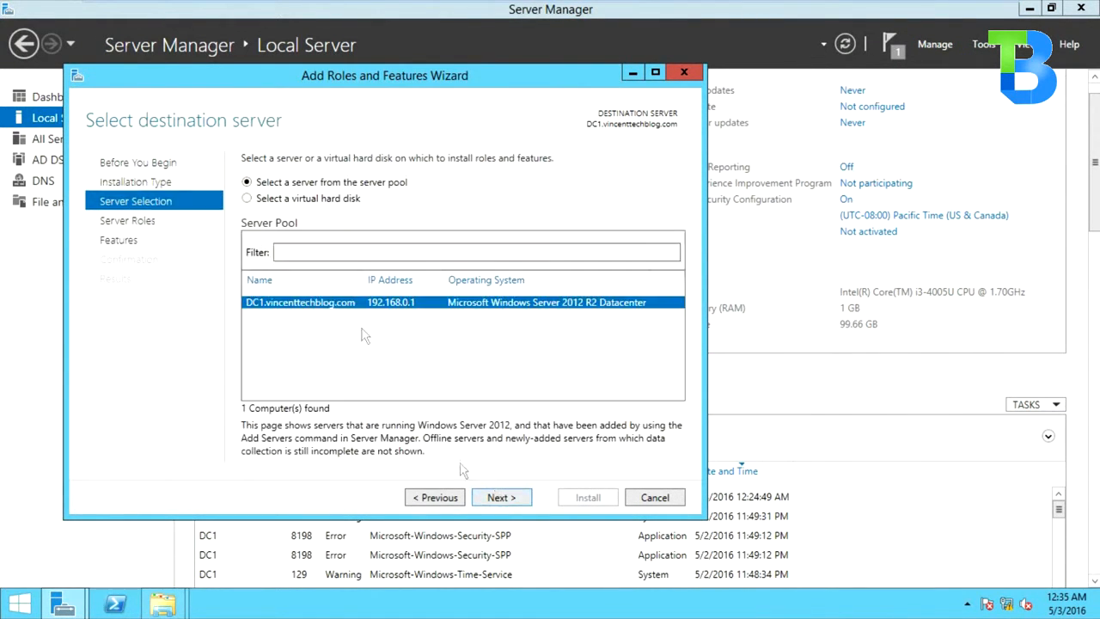
pyautogui.click(502, 497)
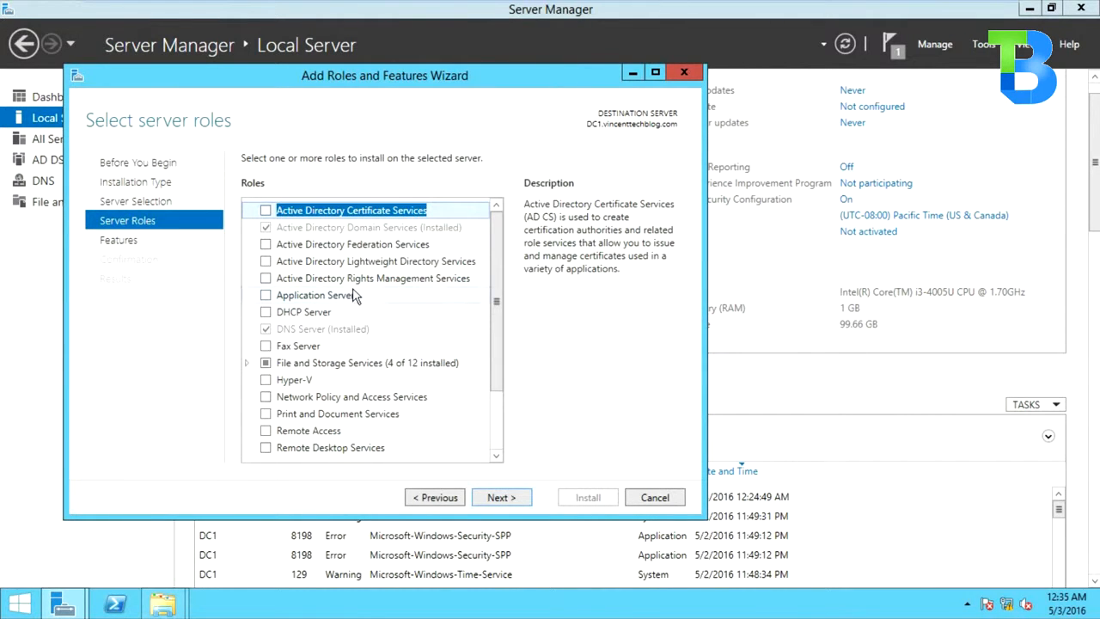
# Select the File Server Resource Manager role service under File and iSCSI Services, including its required management tools
pyautogui.moveTo(496, 308); pyautogui.dragTo(496, 341)
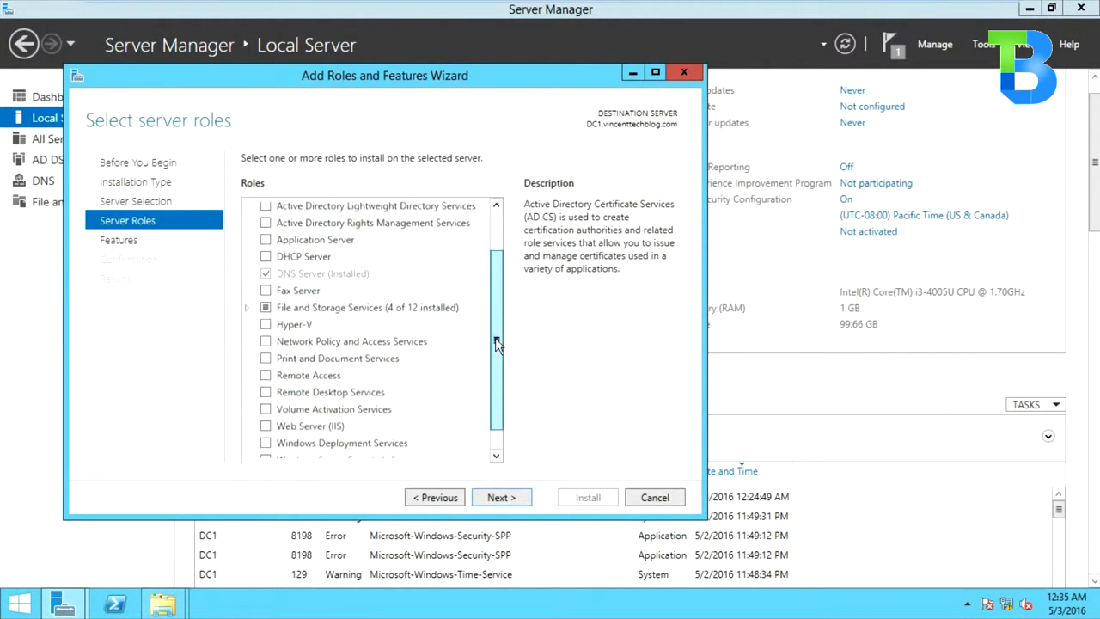
pyautogui.click(248, 310)
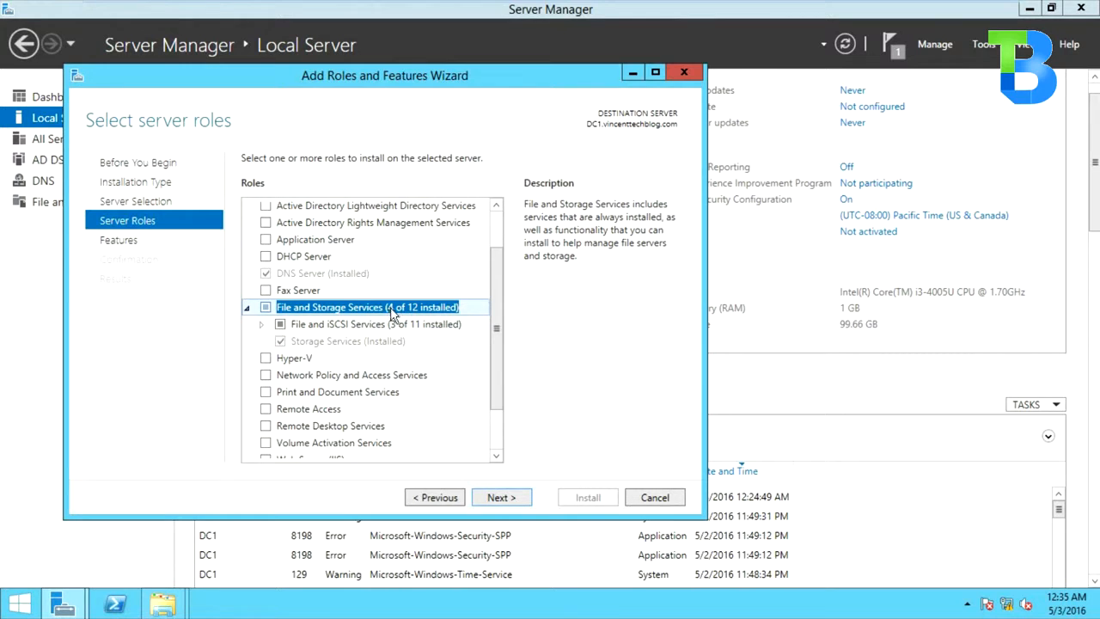
pyautogui.click(262, 325)
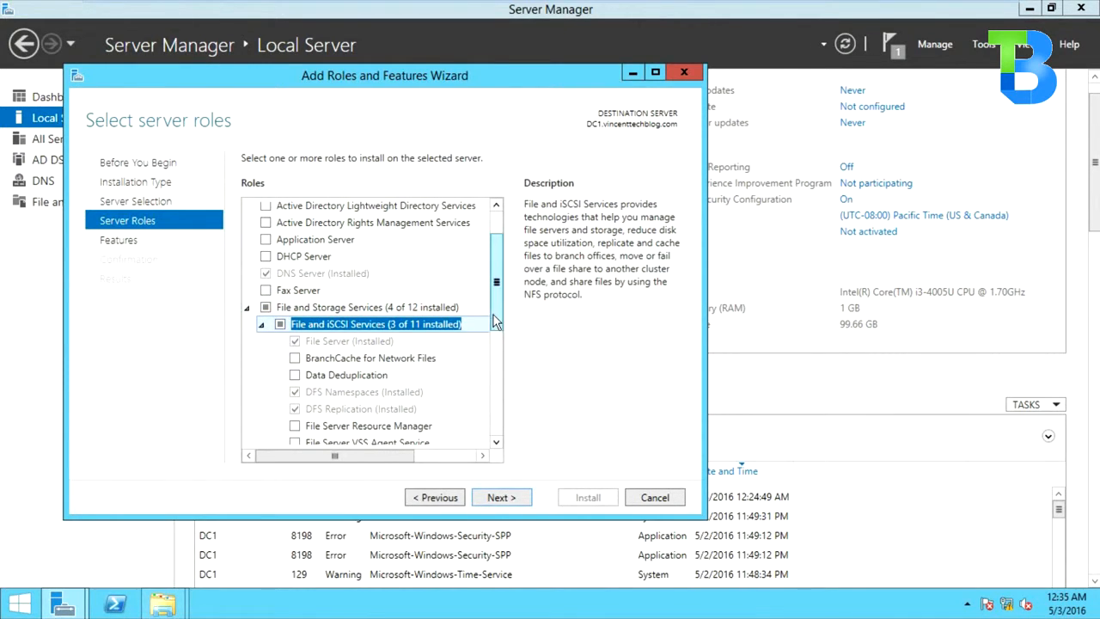
pyautogui.scroll(-1, 496, 342)
pyautogui.scroll(-1, 496, 342)
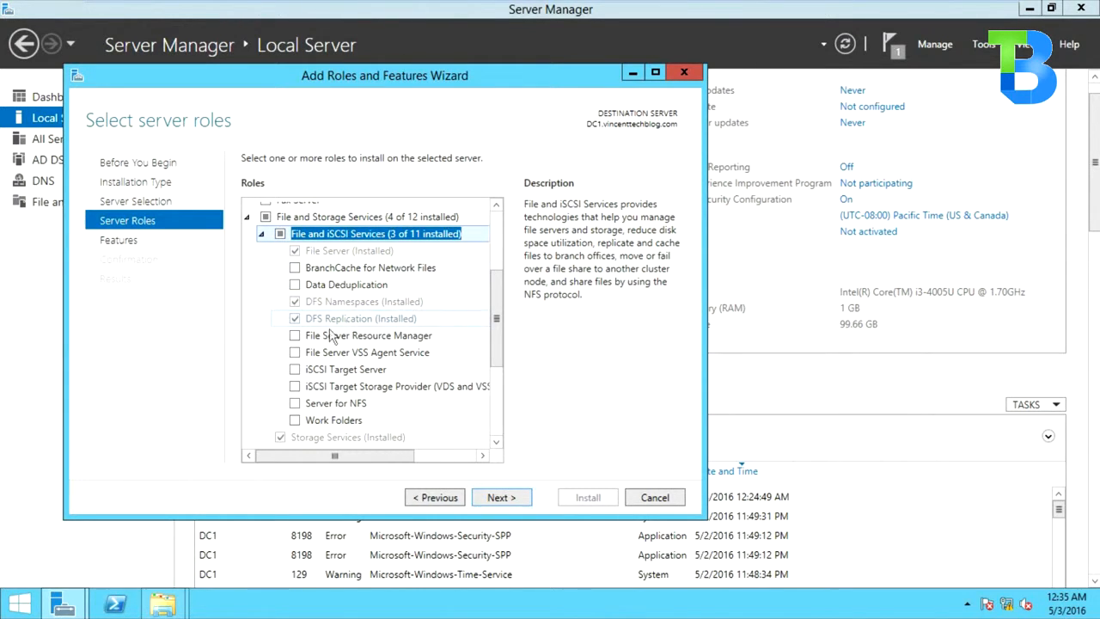
pyautogui.click(295, 337)
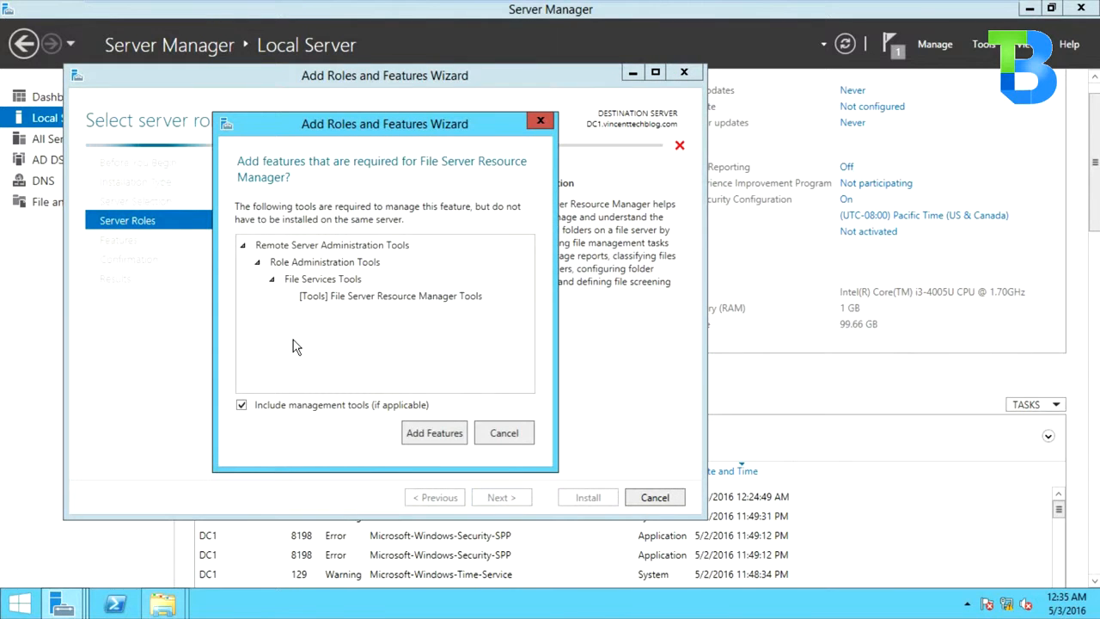
pyautogui.click(422, 434)
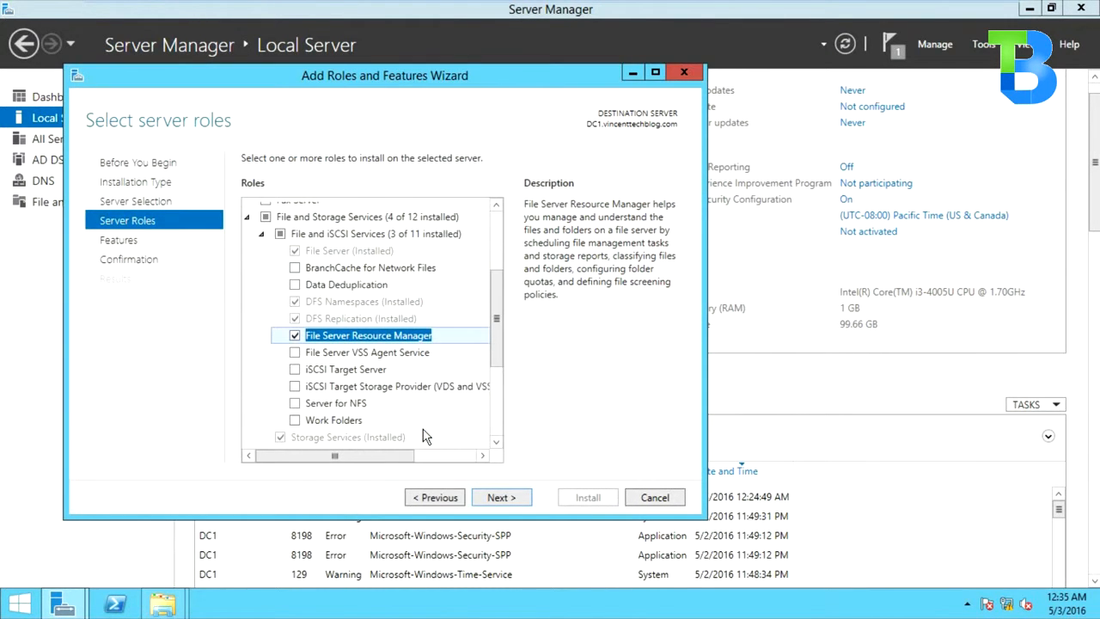
# Install File Server Resource Manager without selecting extra features, and close the wizard when installation finishes
pyautogui.click(506, 497)
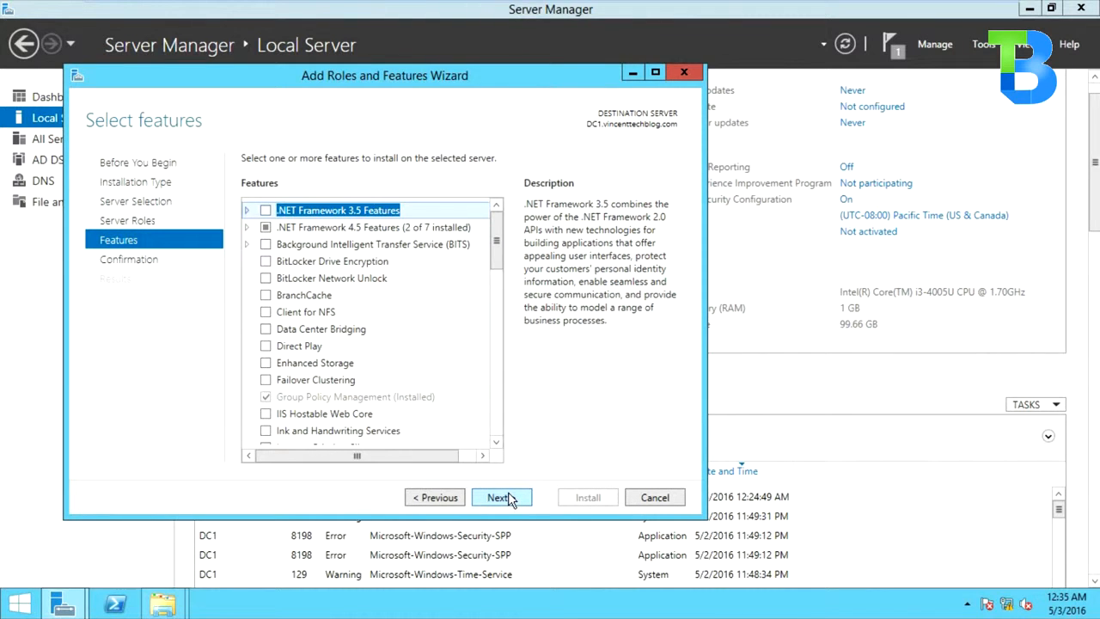
pyautogui.click(506, 500)
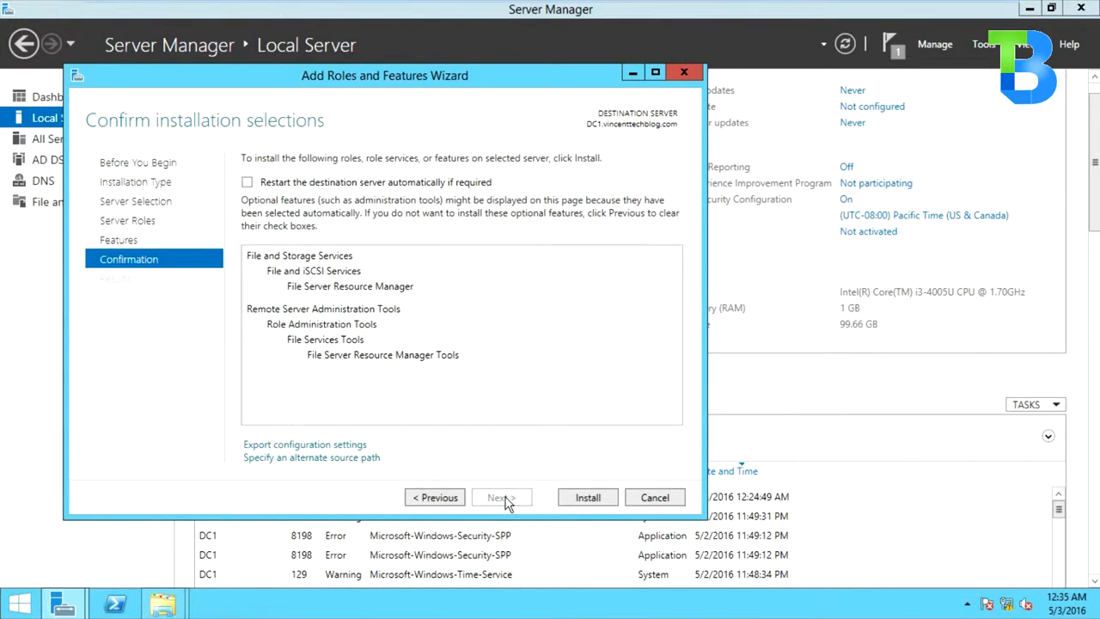
pyautogui.click(584, 497)
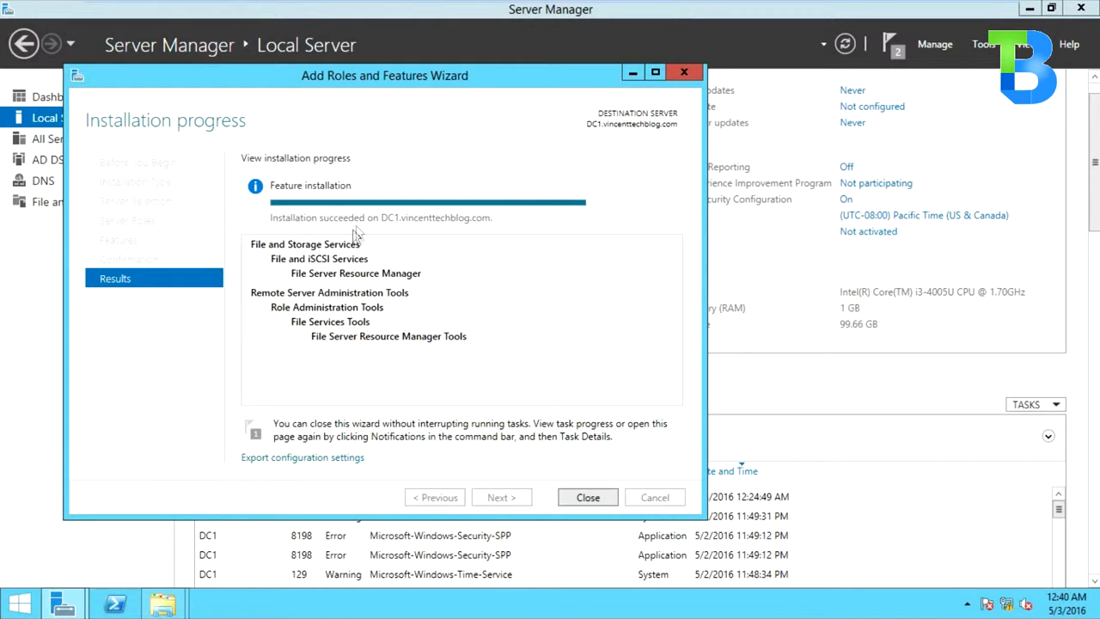
pyautogui.click(587, 501)
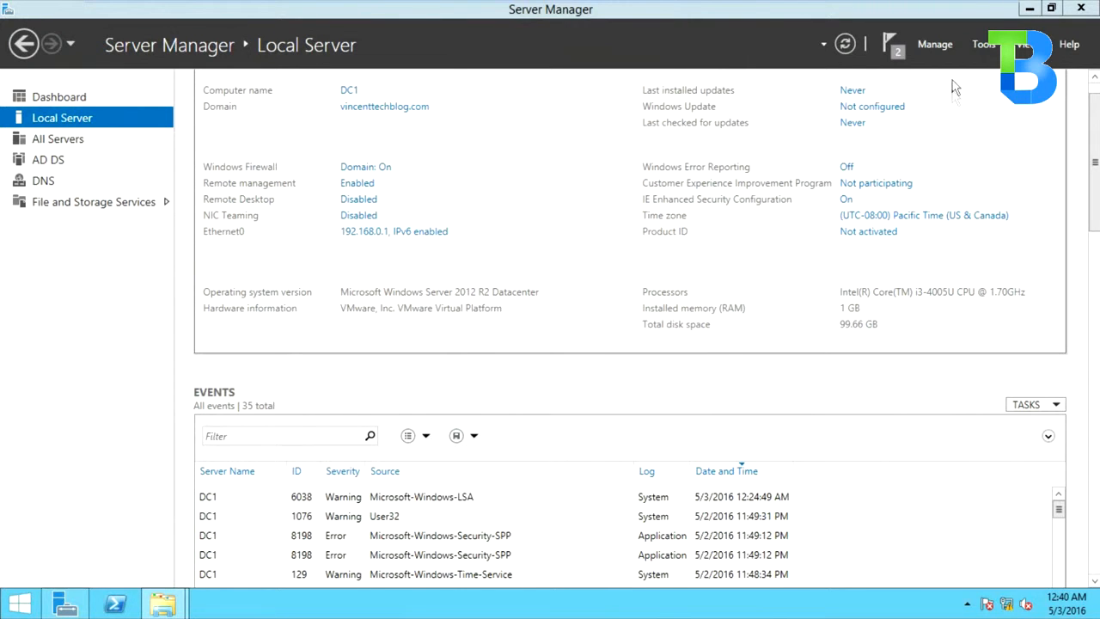
# Open the File Server Resource Manager console and expand File Screening Management
pyautogui.click(978, 50)
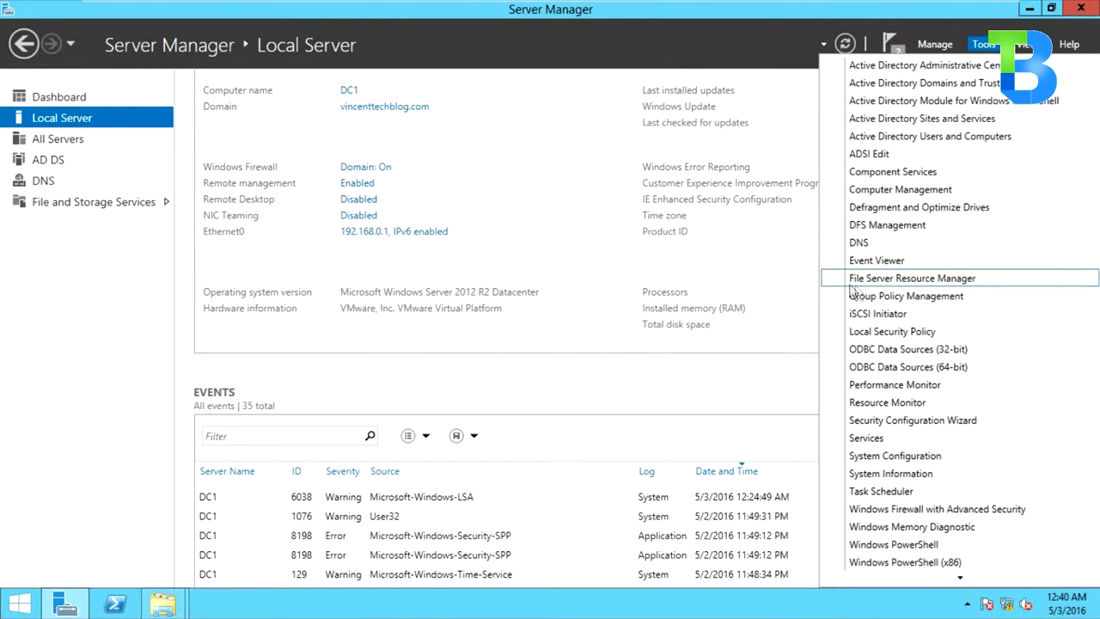
pyautogui.click(898, 280)
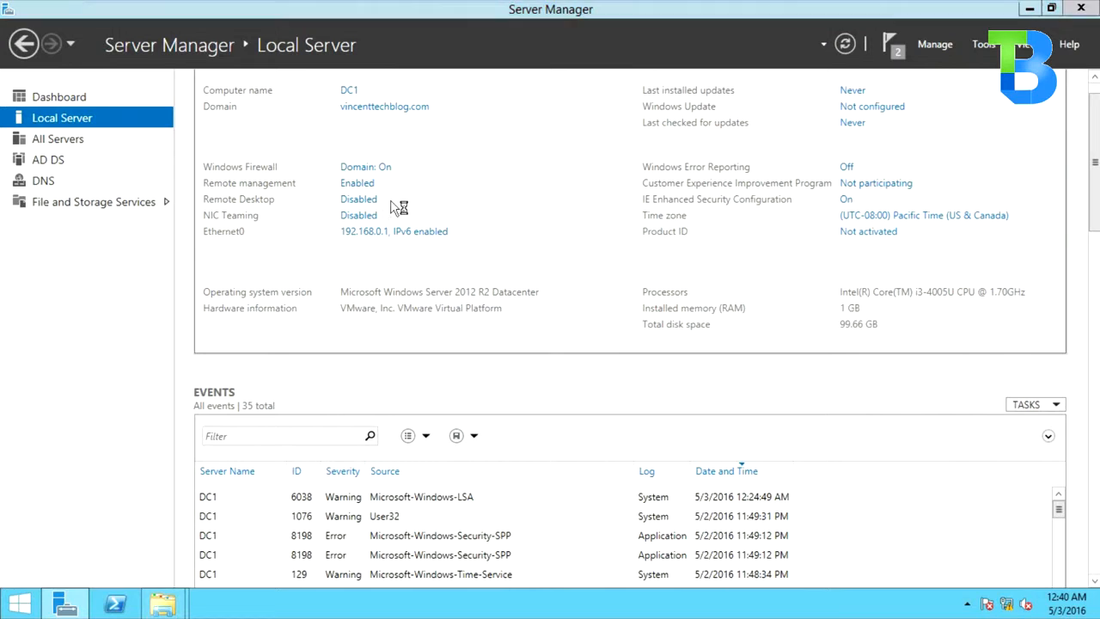
pyautogui.moveTo(185, 211); pyautogui.dragTo(240, 216)
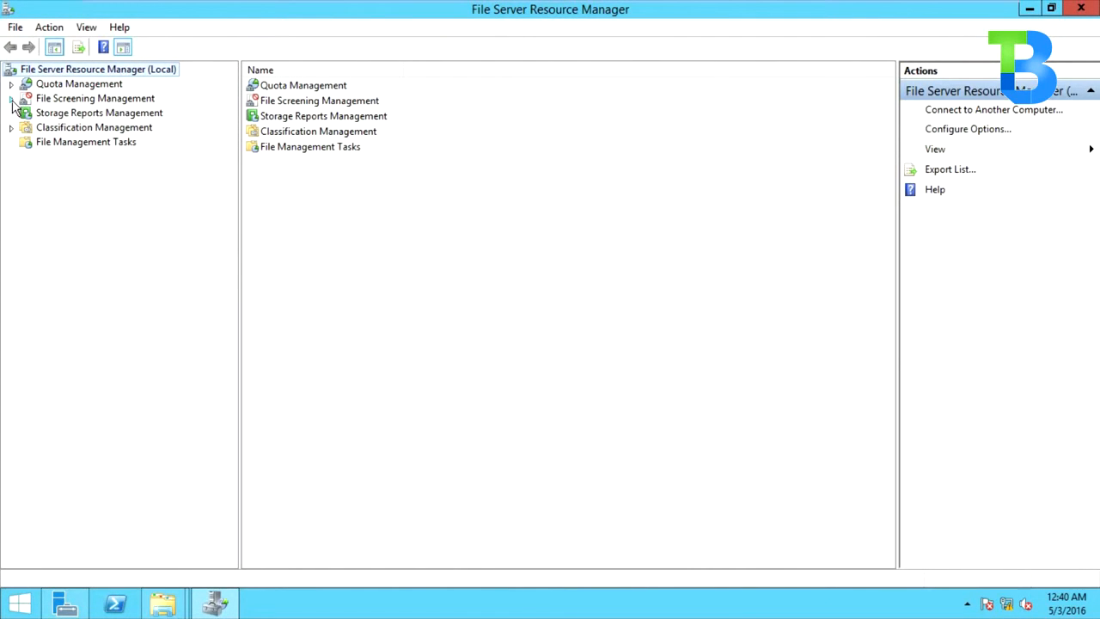
pyautogui.click(11, 98)
pyautogui.click(45, 98)
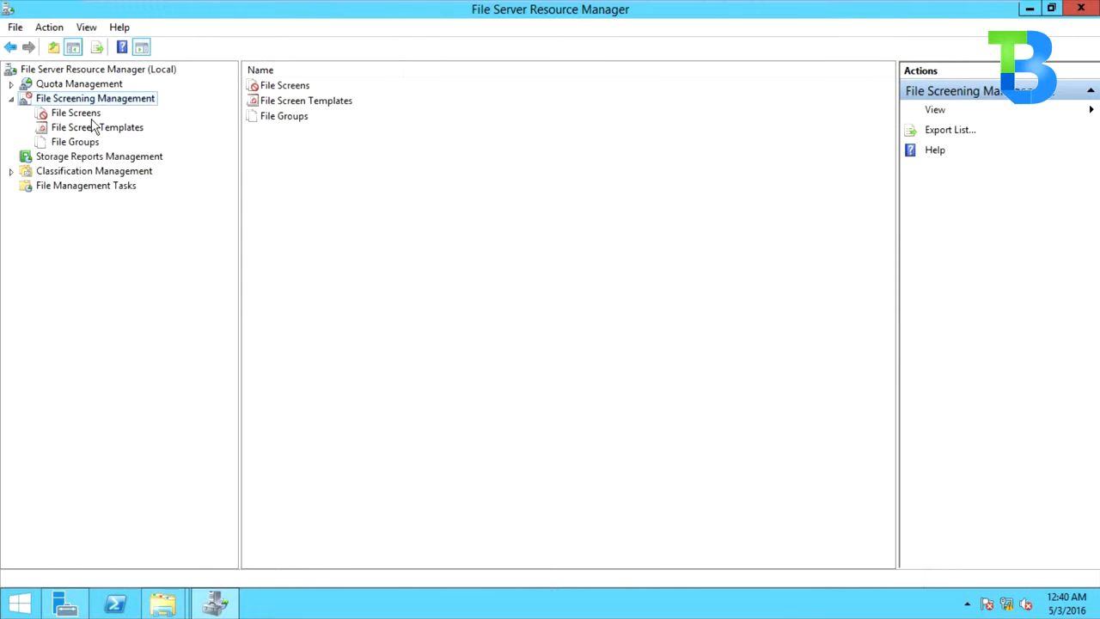
# Look through the File Screens, File Screen Templates and File Groups lists under File Screening Management
pyautogui.press('Down')
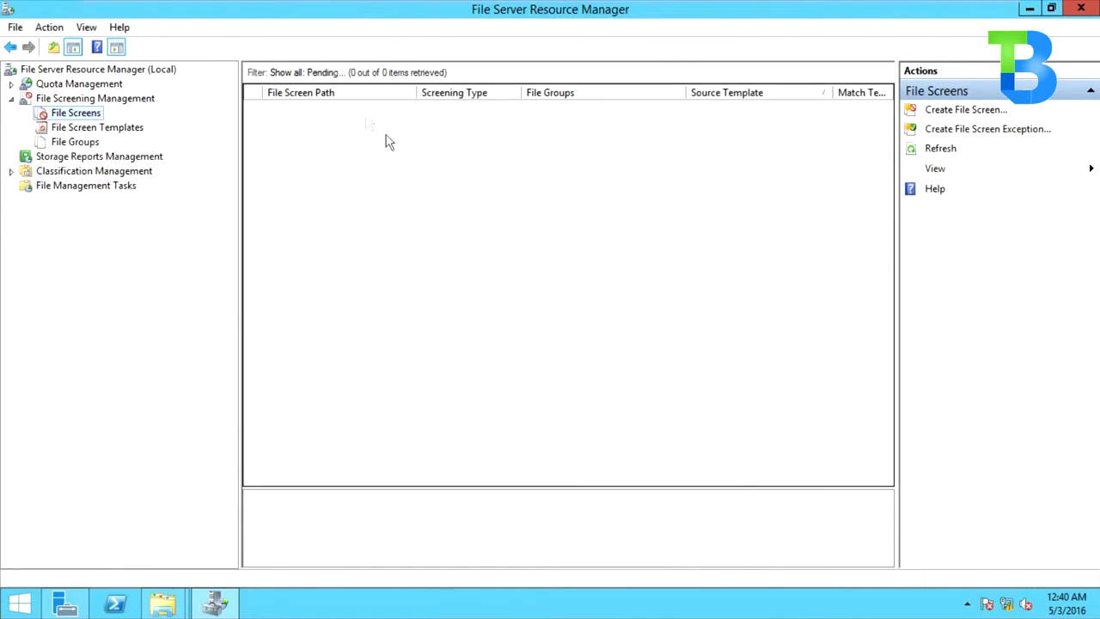
pyautogui.click(98, 129)
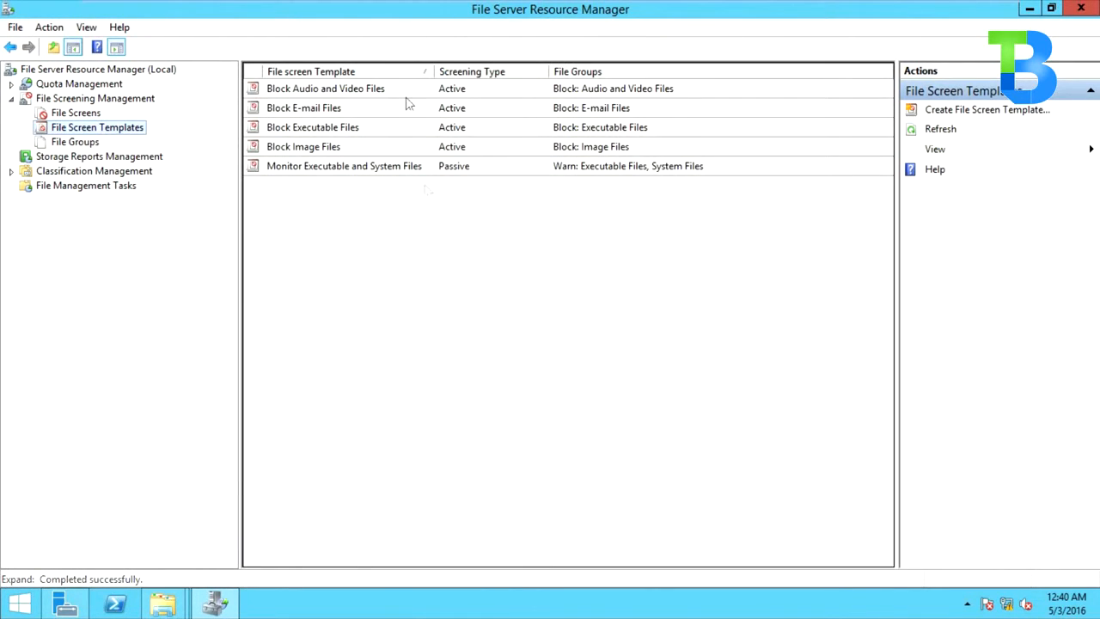
pyautogui.click(74, 142)
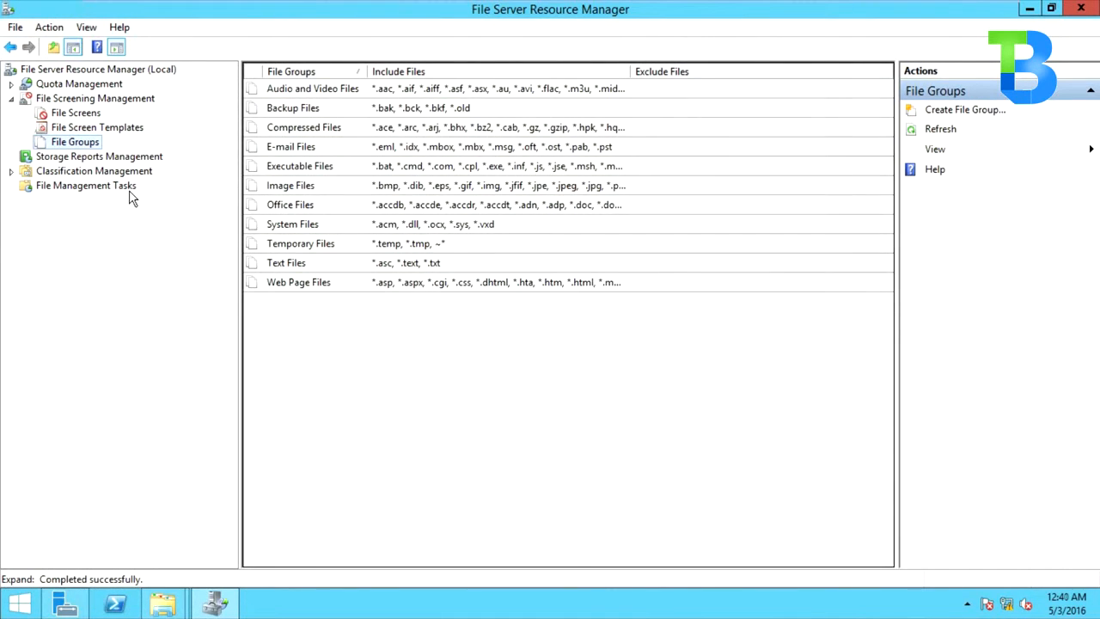
pyautogui.click(83, 131)
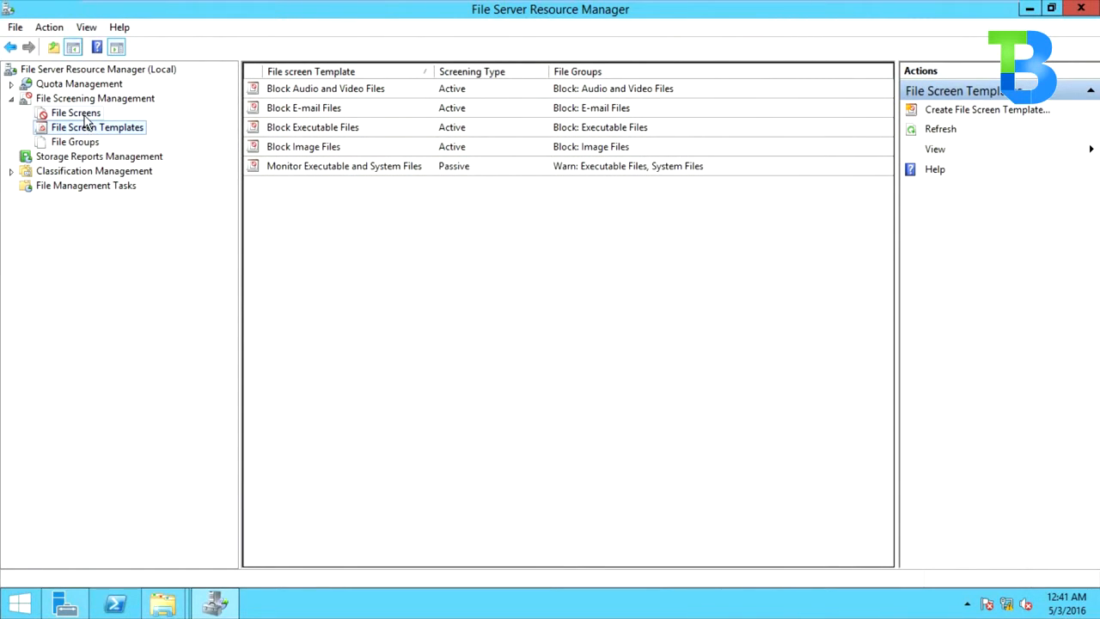
pyautogui.click(82, 114)
pyautogui.click(83, 127)
# Open the properties of the Block Audio and Video Files template and review its name, screening type and blocked file groups
pyautogui.click(394, 98)
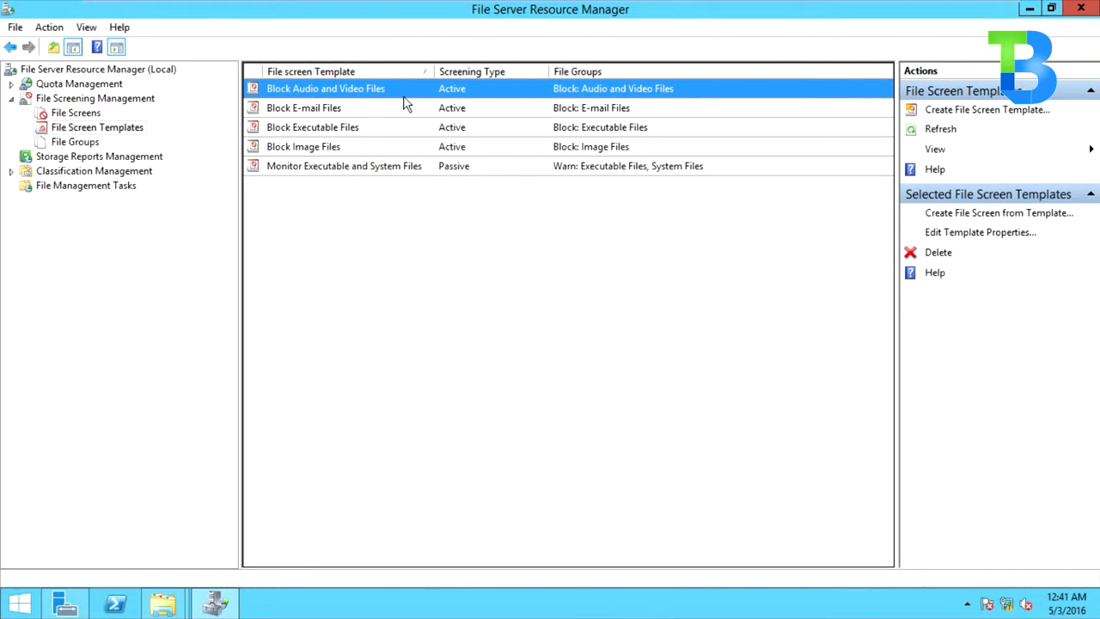
pyautogui.doubleClick(406, 99)
pyautogui.moveTo(364, 37); pyautogui.dragTo(612, 60)
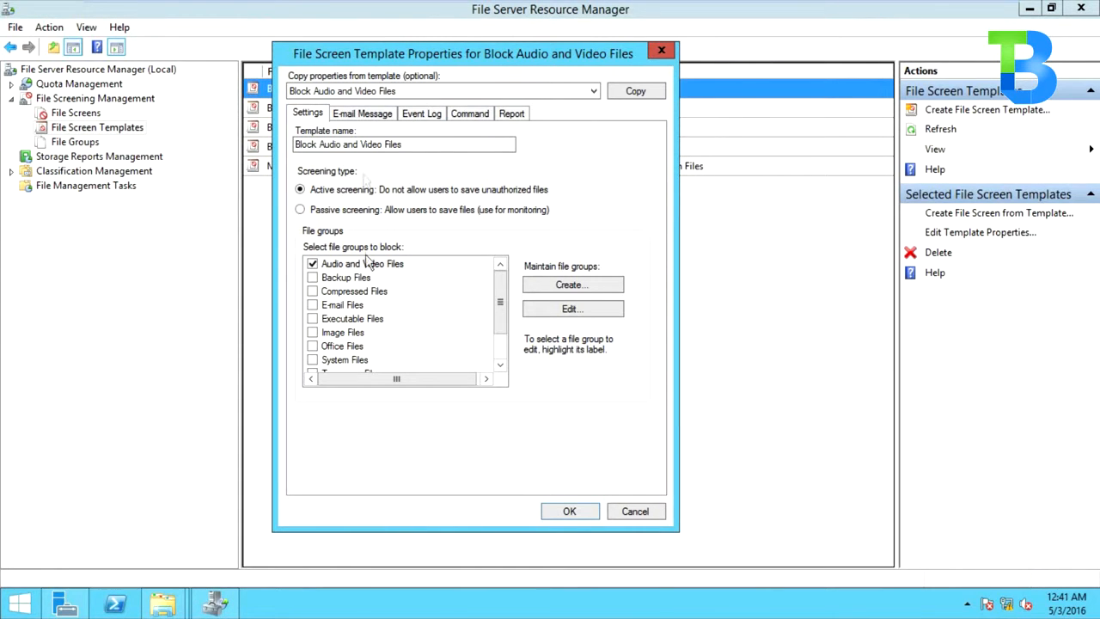
pyautogui.moveTo(394, 52); pyautogui.dragTo(580, 42)
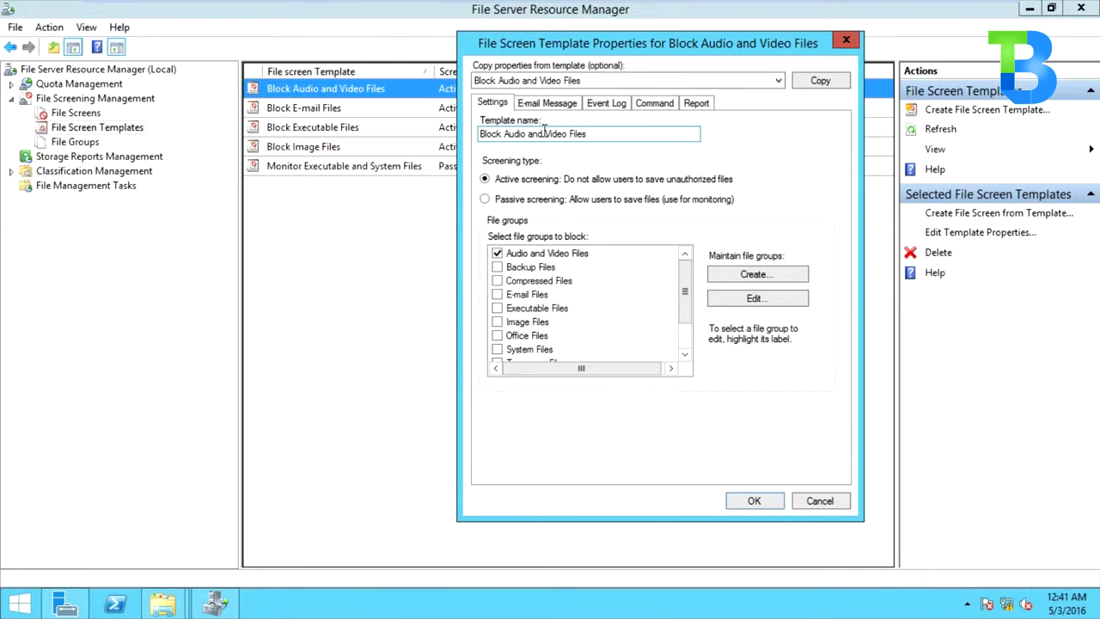
pyautogui.moveTo(615, 132); pyautogui.dragTo(404, 133)
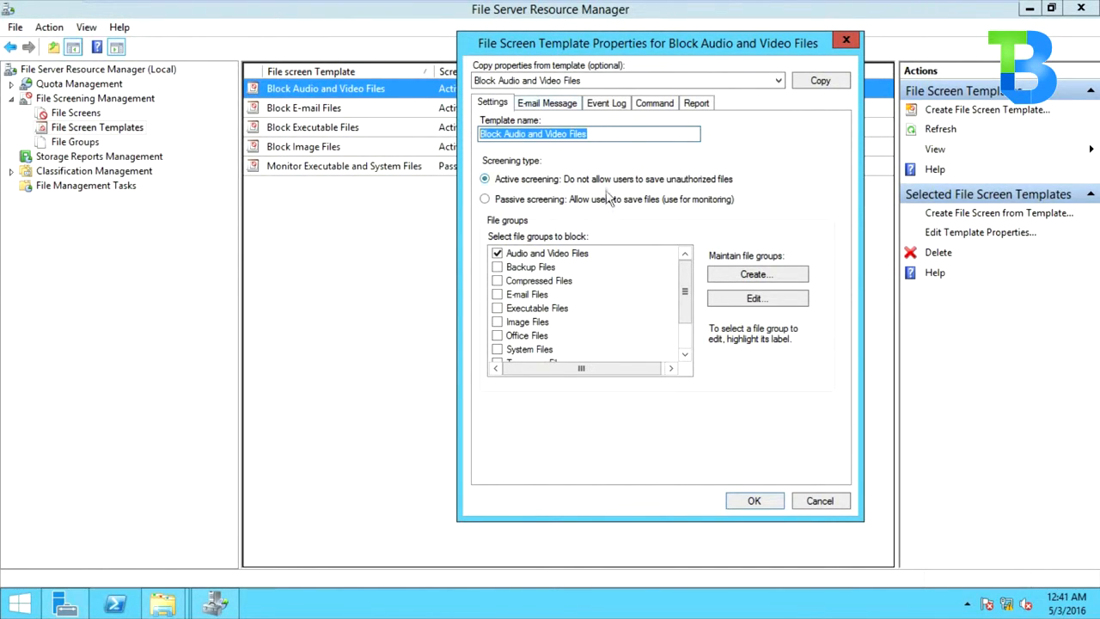
# Review the template's e-mail notification settings and decline to continue without a configured SMTP server
pyautogui.click(547, 107)
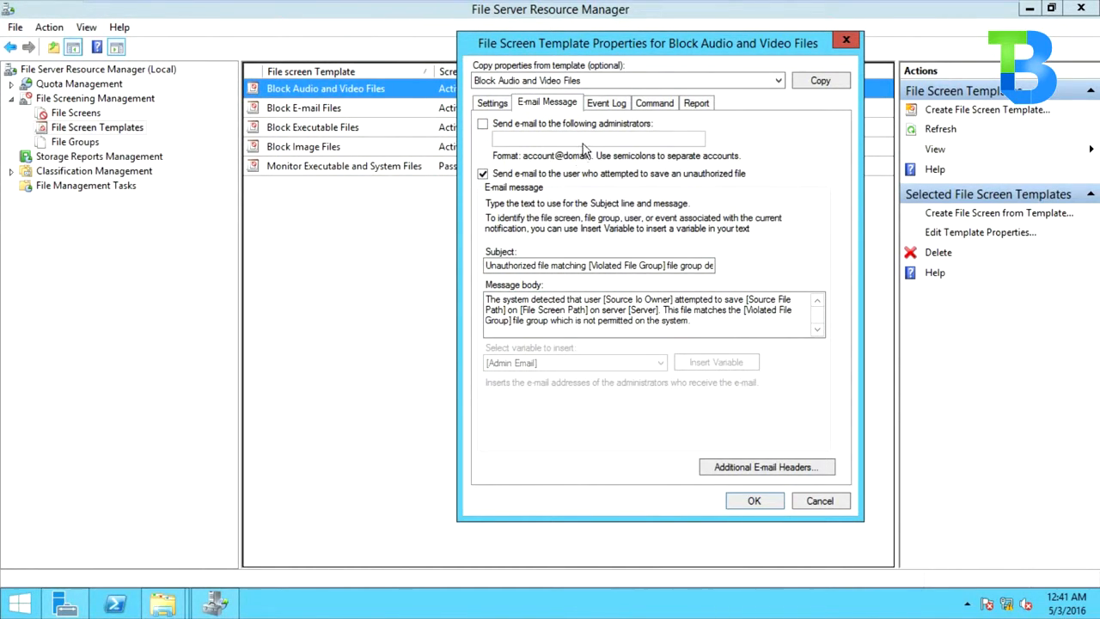
pyautogui.click(493, 103)
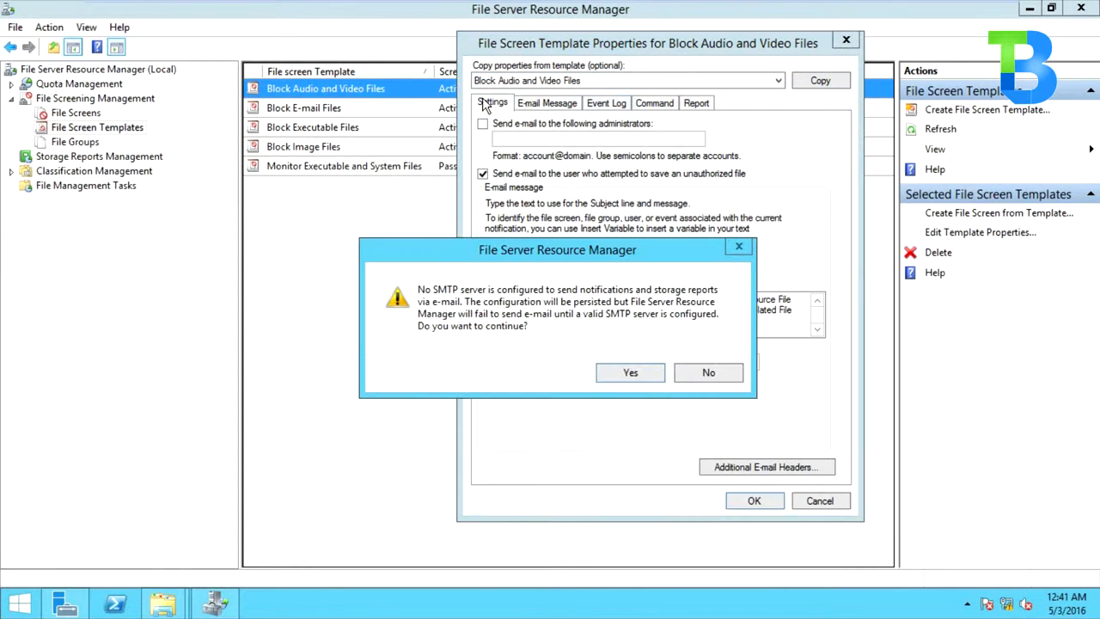
pyautogui.click(708, 375)
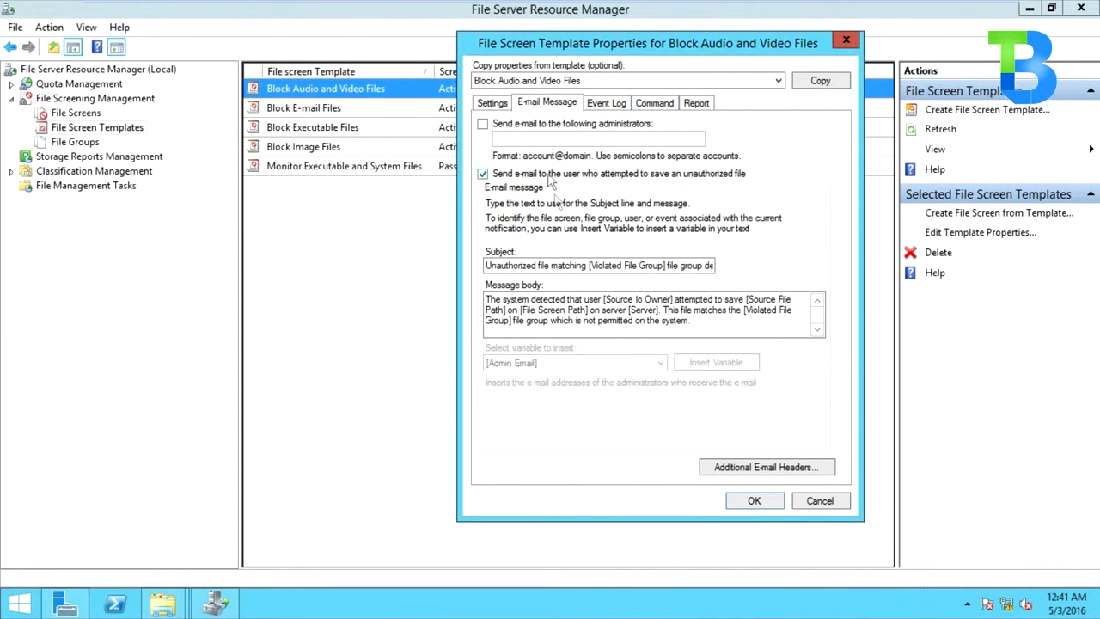
# Turn off the template's e-mail to the offending user, review the file groups in its settings, and close the properties without saving
pyautogui.click(494, 179)
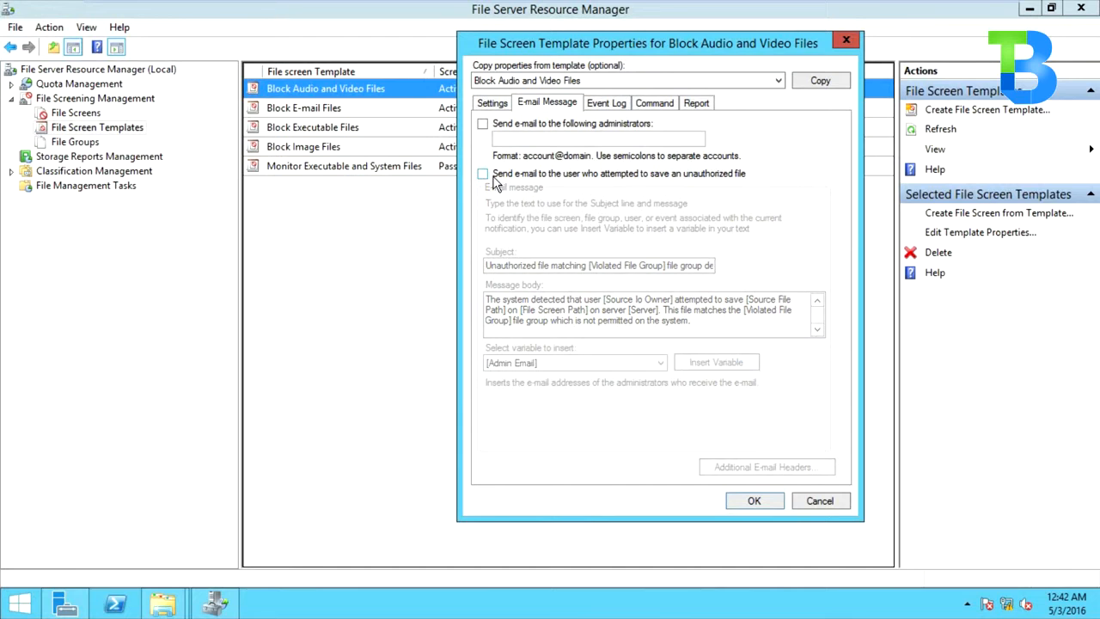
pyautogui.click(495, 105)
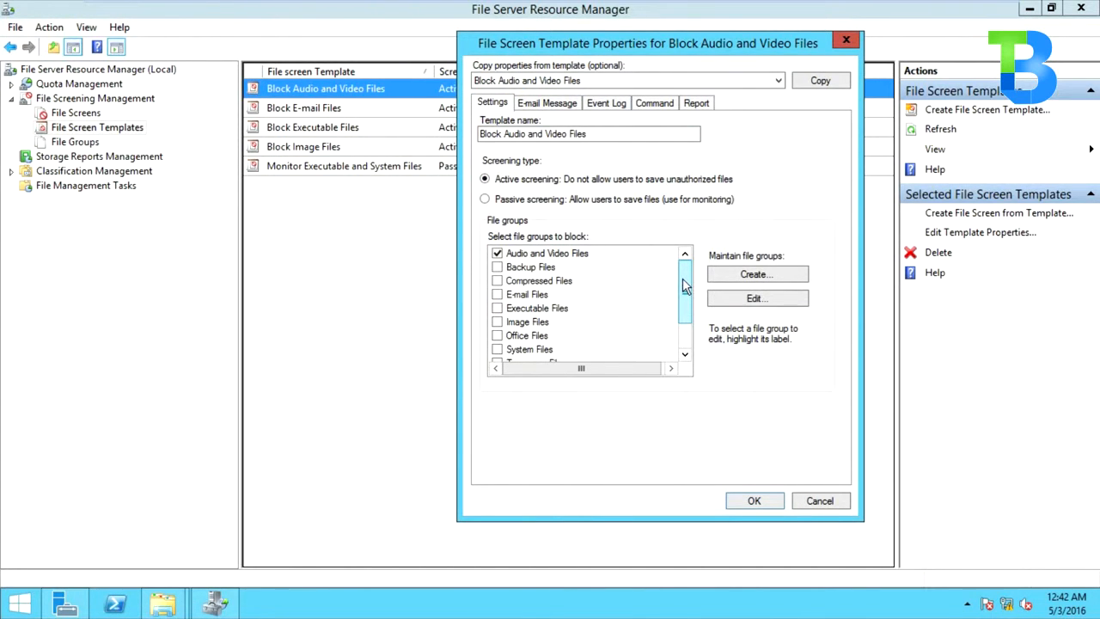
pyautogui.moveTo(685, 284)
pyautogui.mouseDown()
pyautogui.moveTo(683, 351)
pyautogui.moveTo(685, 269)
pyautogui.mouseUp()
pyautogui.click(526, 282)
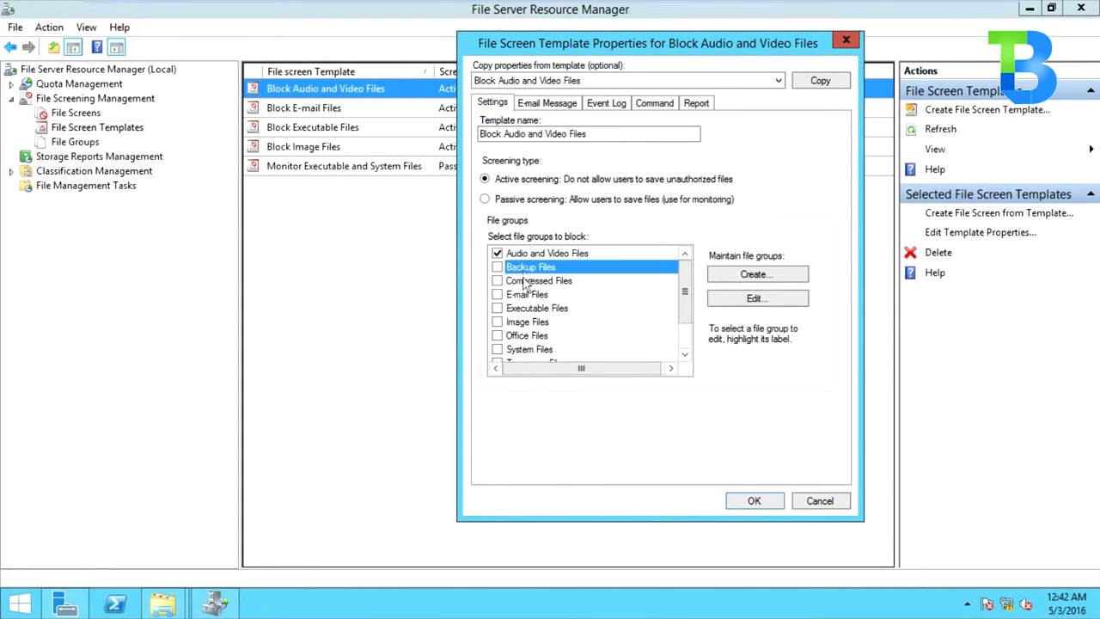
pyautogui.click(524, 296)
pyautogui.click(528, 308)
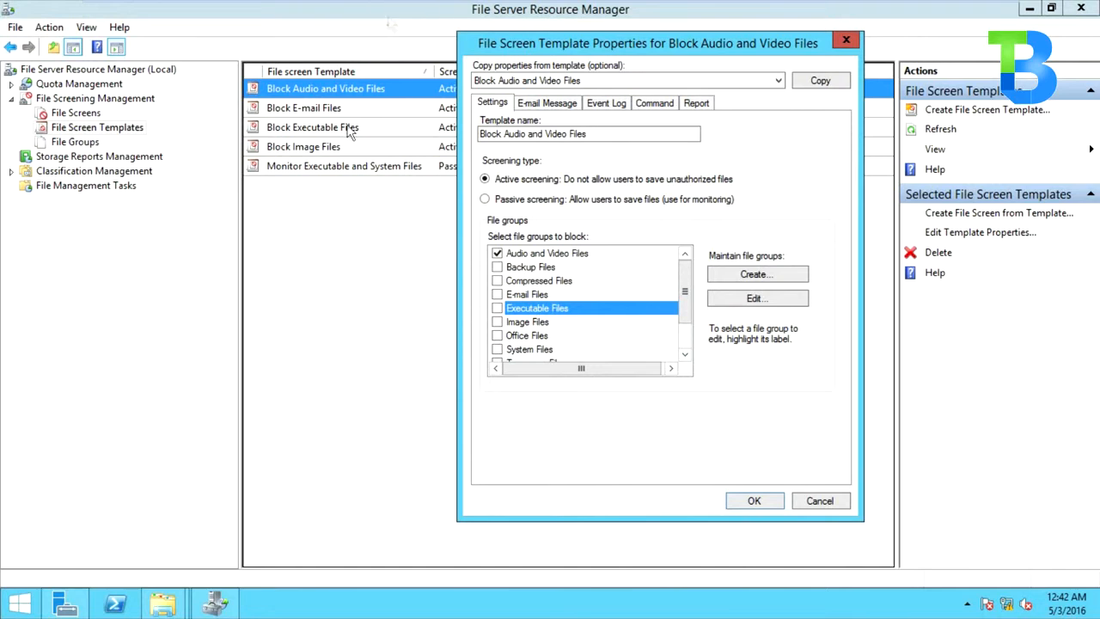
pyautogui.click(534, 253)
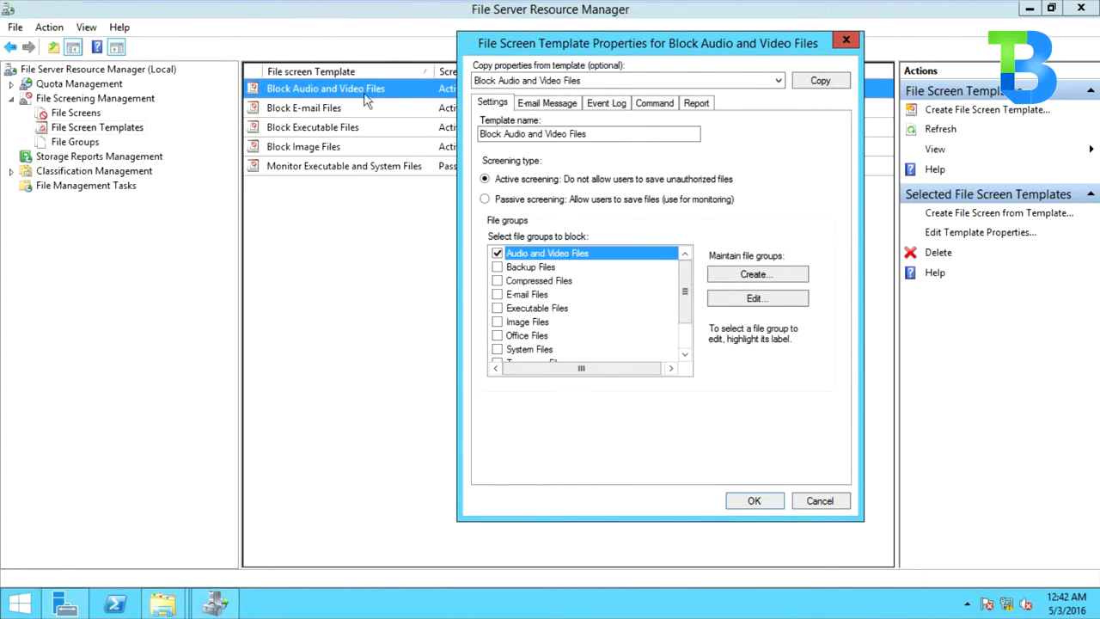
pyautogui.click(846, 39)
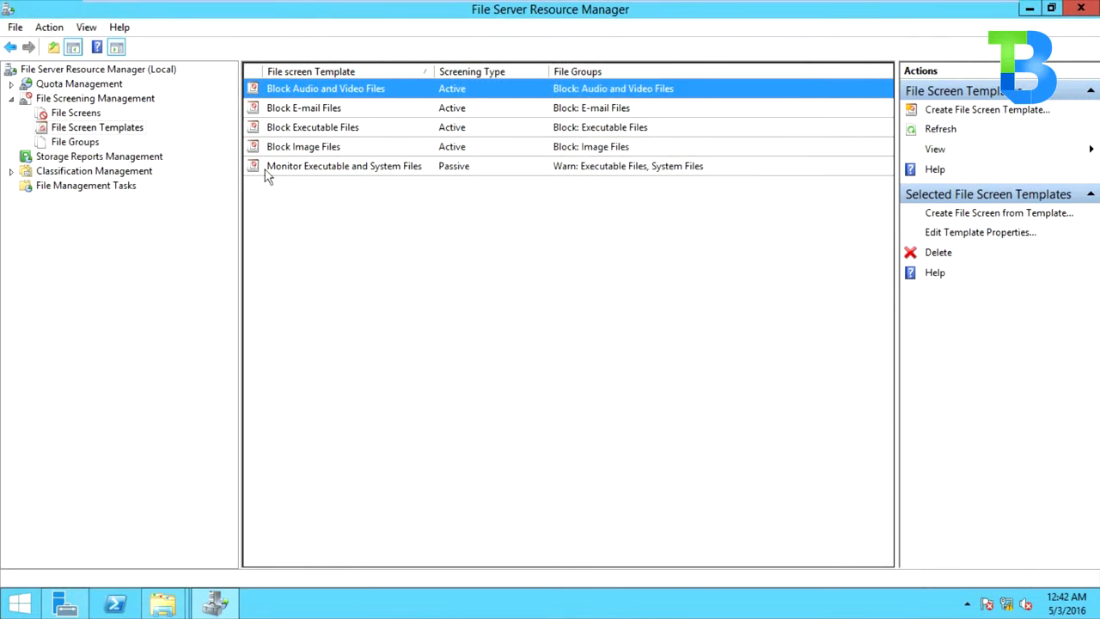
# Show the File Groups list and widen the File Groups and Include Files columns to examine the included extensions
pyautogui.click(86, 143)
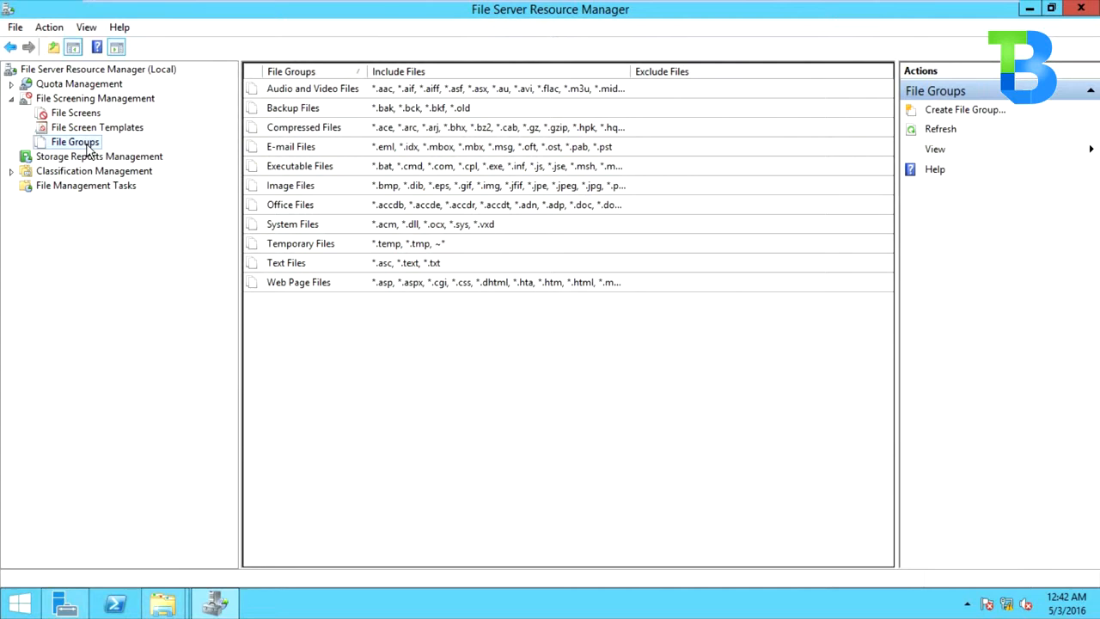
pyautogui.moveTo(367, 71); pyautogui.dragTo(402, 71)
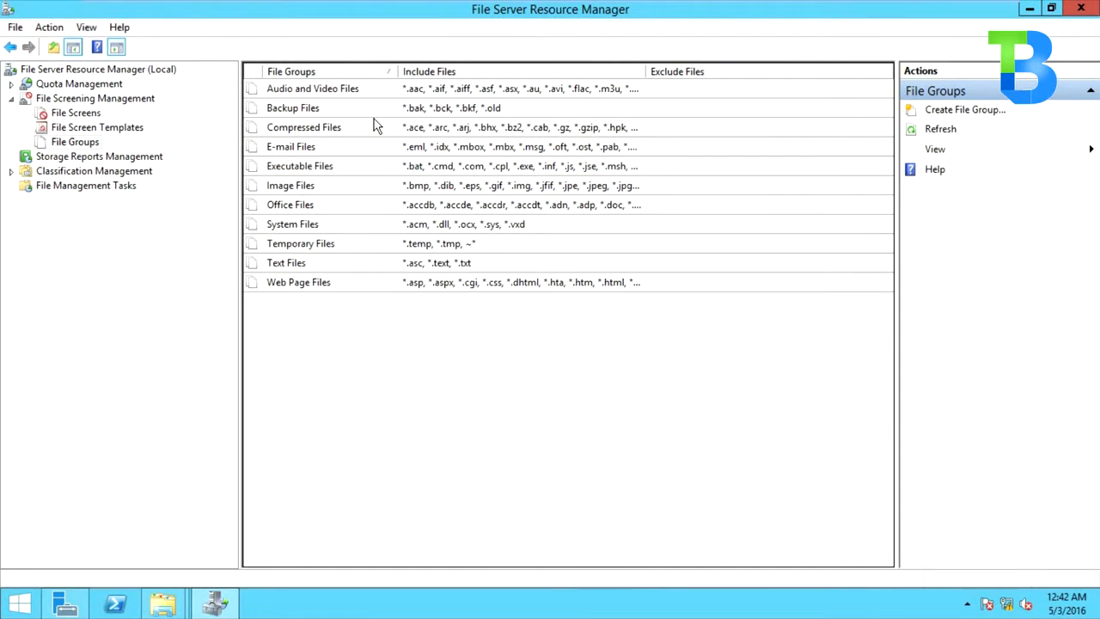
pyautogui.moveTo(646, 71); pyautogui.dragTo(739, 71)
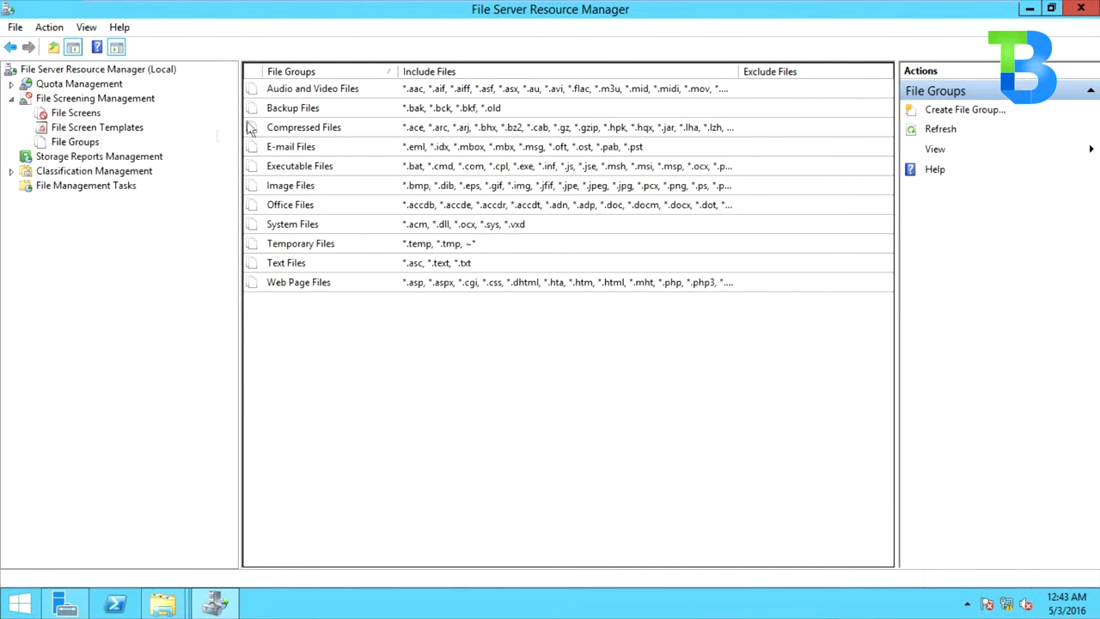
# Start creating a new file group and name it Graphic Files
pyautogui.rightClick(80, 143)
pyautogui.click(104, 155)
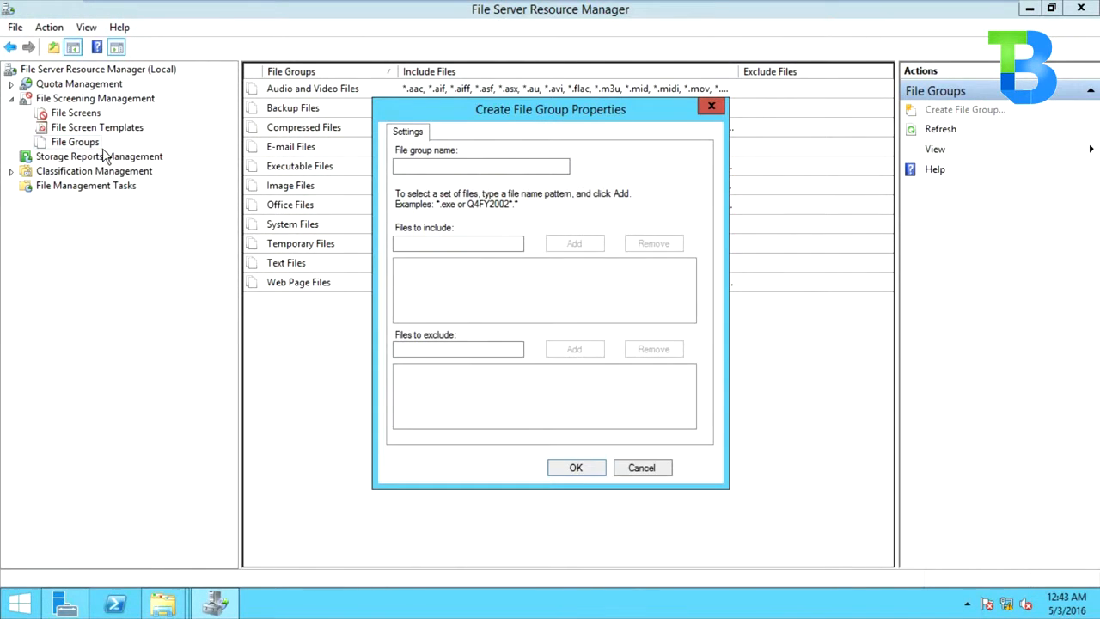
pyautogui.click(422, 166)
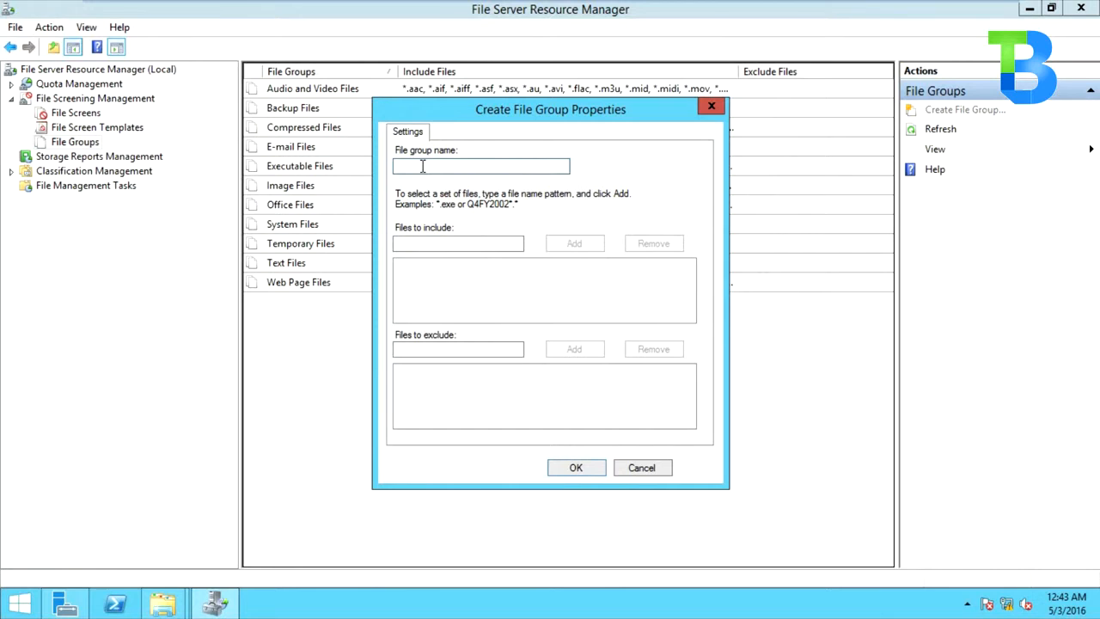
pyautogui.write('Graphic Fi')
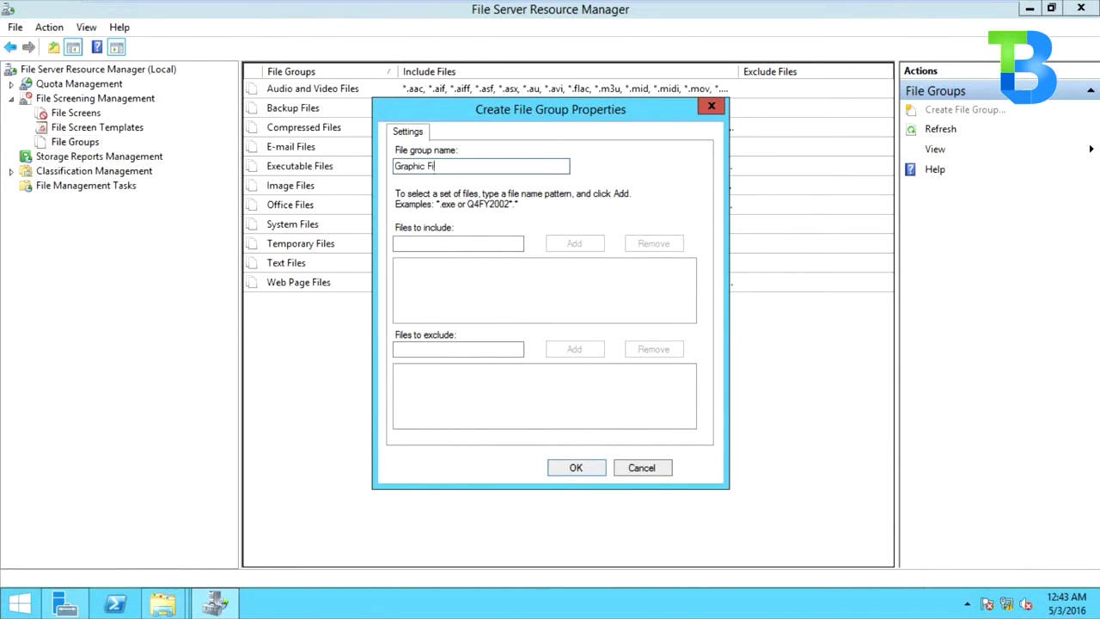
pyautogui.write('les')
# Add the patterns *.psd, *.cdr and *.dwg to the group's files to include and save the file group
pyautogui.click(425, 243)
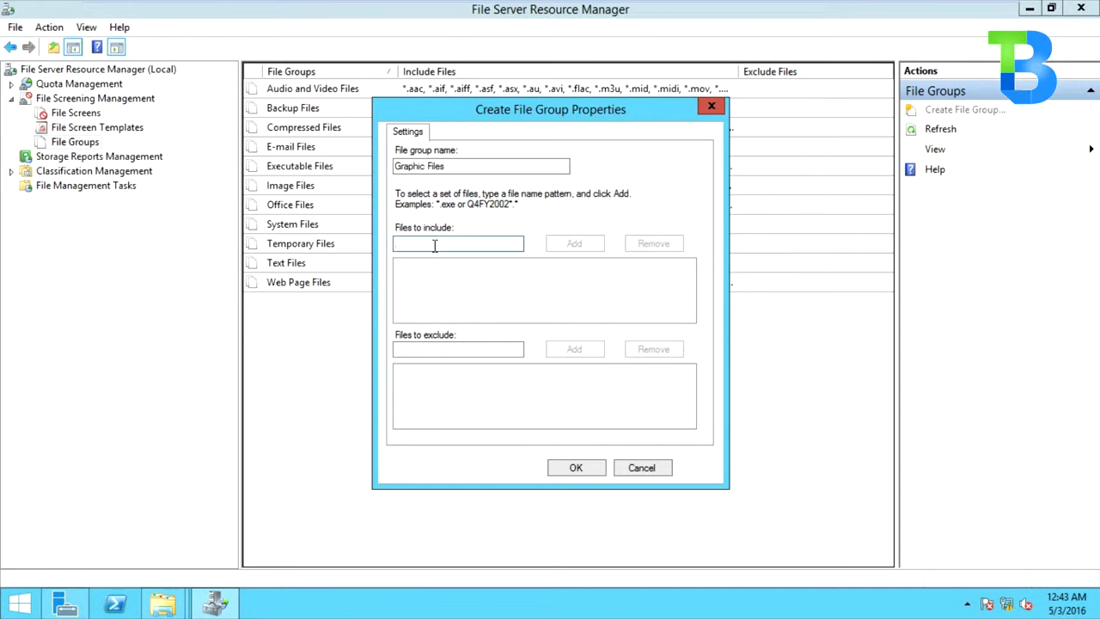
pyautogui.write('*')
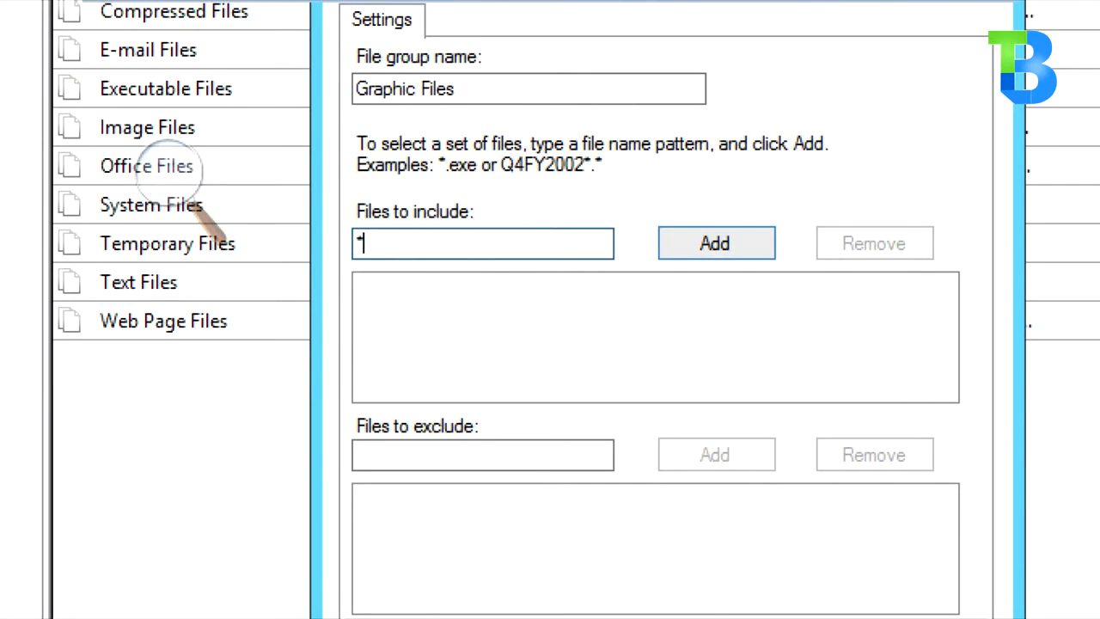
pyautogui.write('.psd')
pyautogui.click(725, 250)
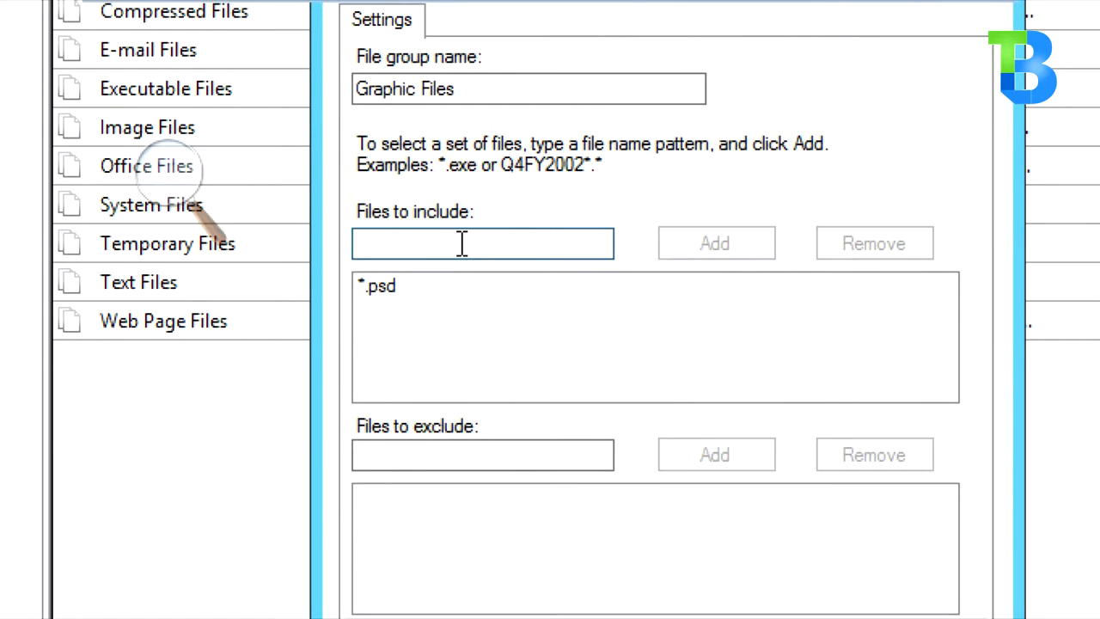
pyautogui.write('*')
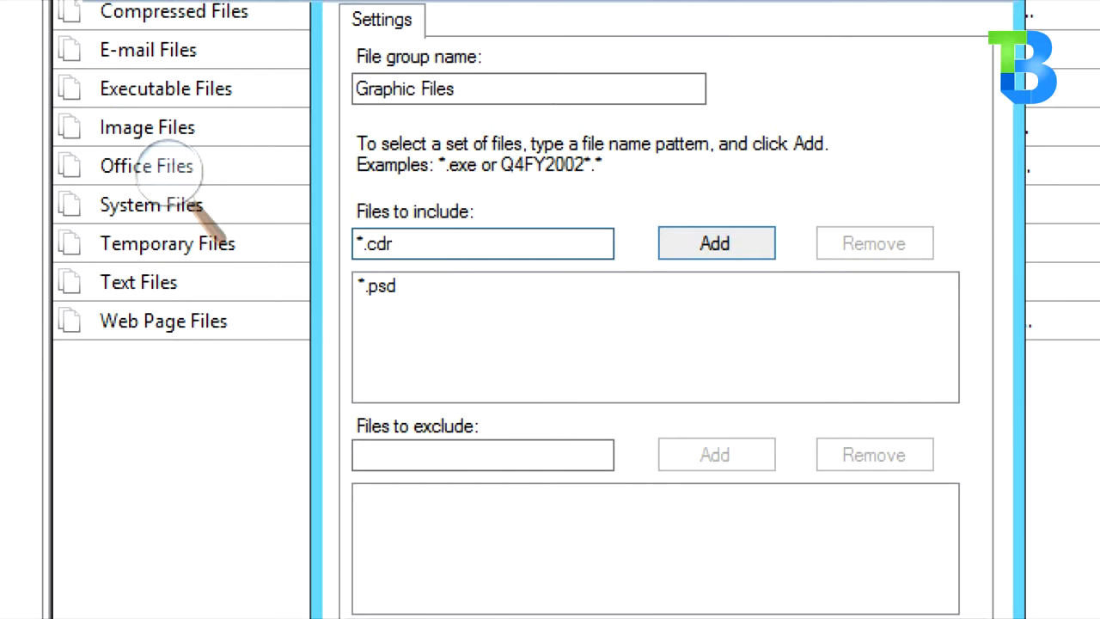
pyautogui.click(704, 245)
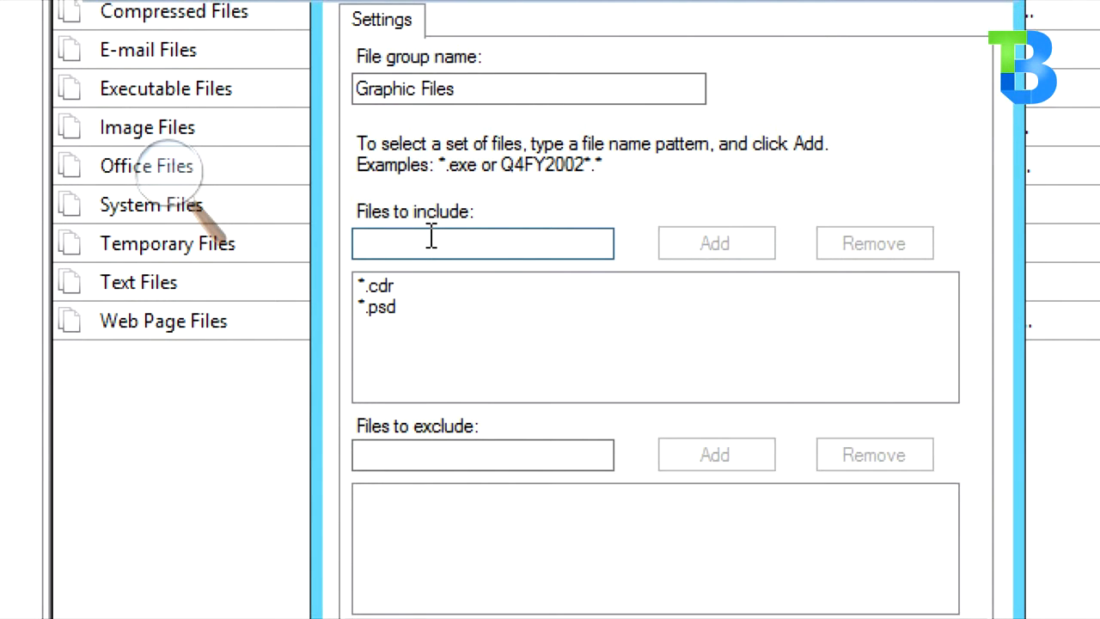
pyautogui.write('*')
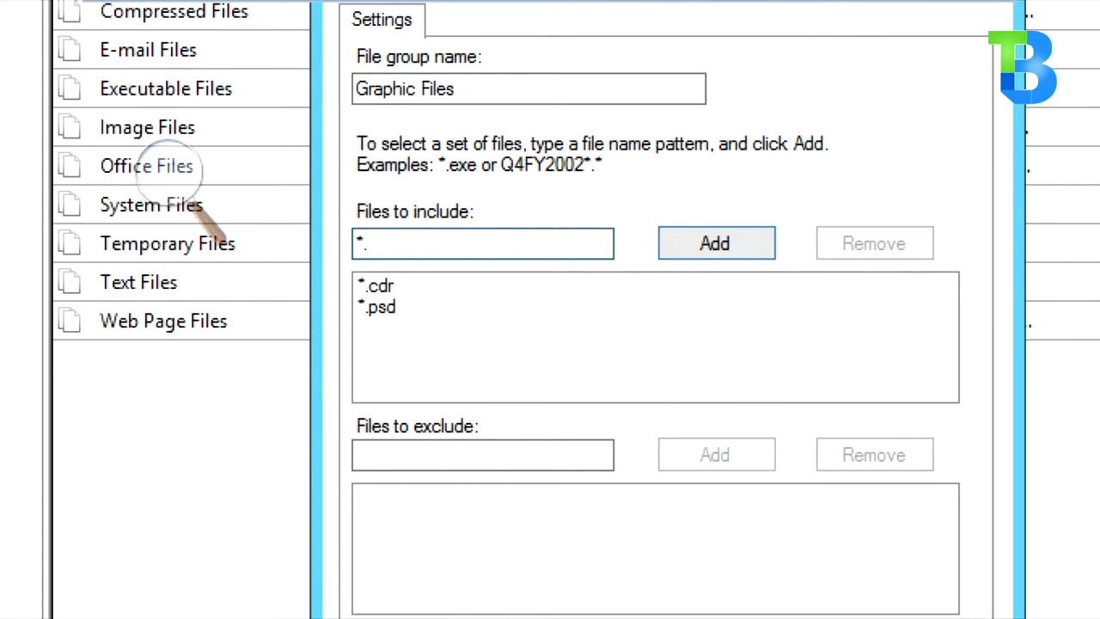
pyautogui.write('.dwg')
pyautogui.press('Return')
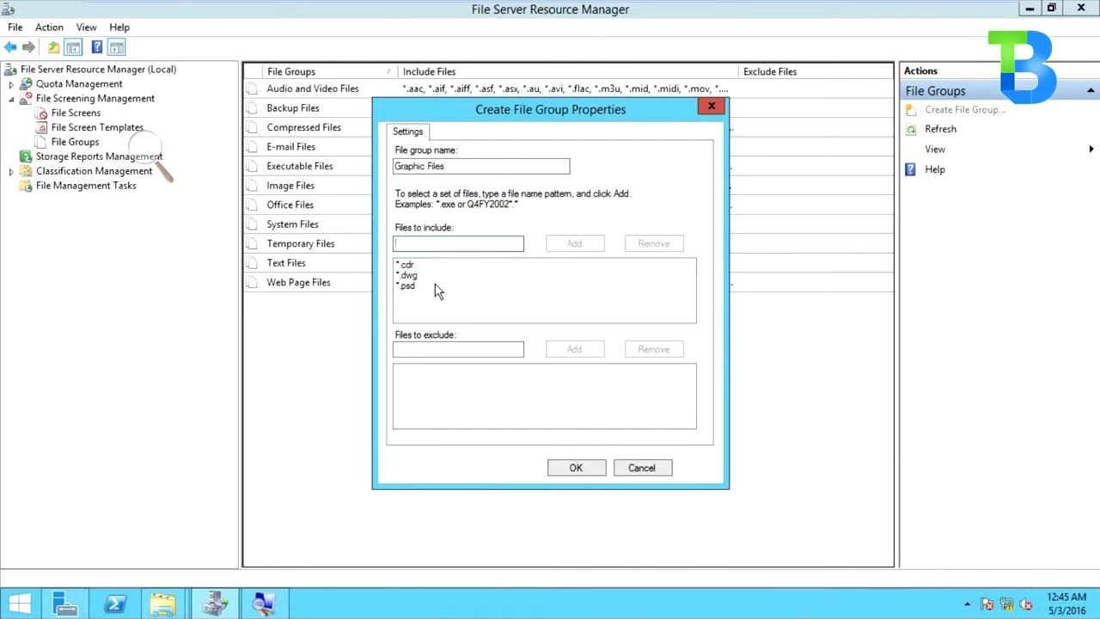
pyautogui.click(568, 469)
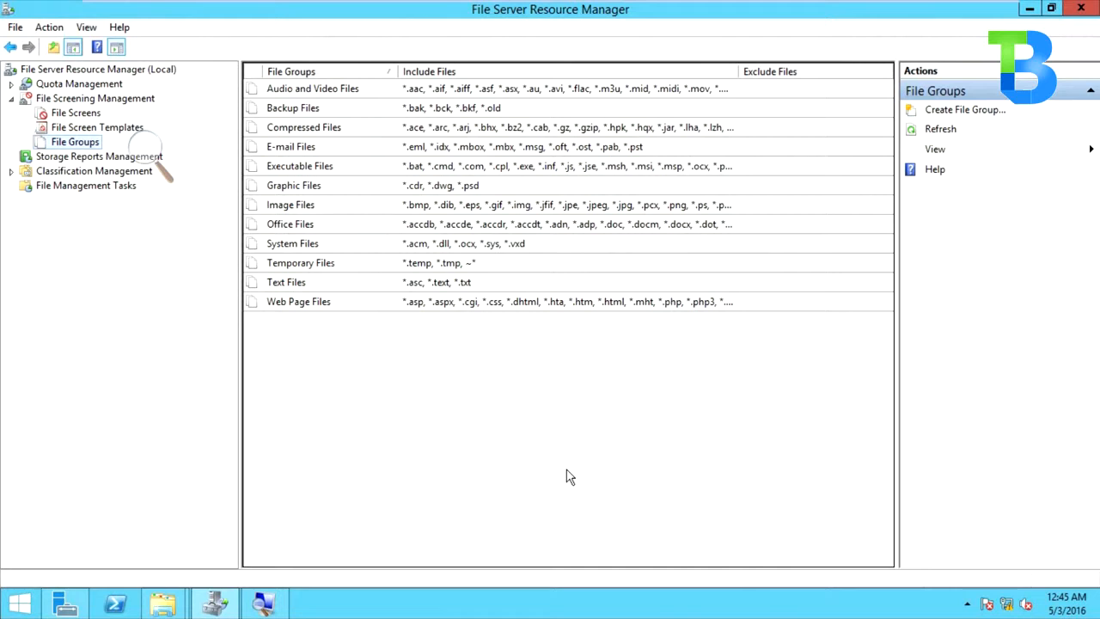
# Select the Graphic Files group, close the Magnifier, and look through the File Screens and File Screen Templates lists
pyautogui.click(283, 188)
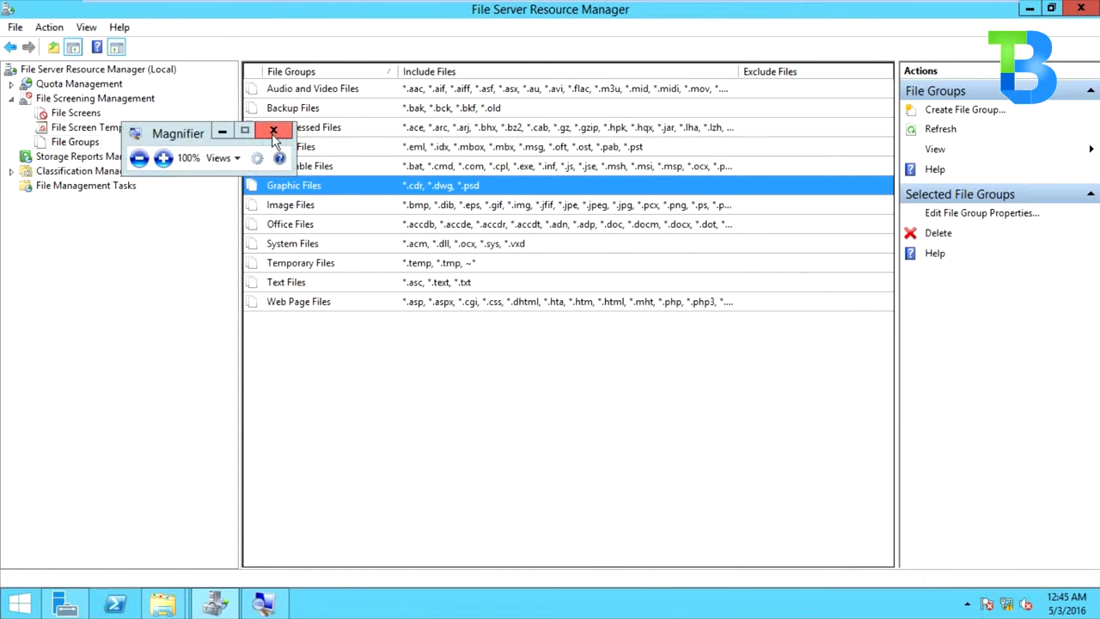
pyautogui.click(273, 129)
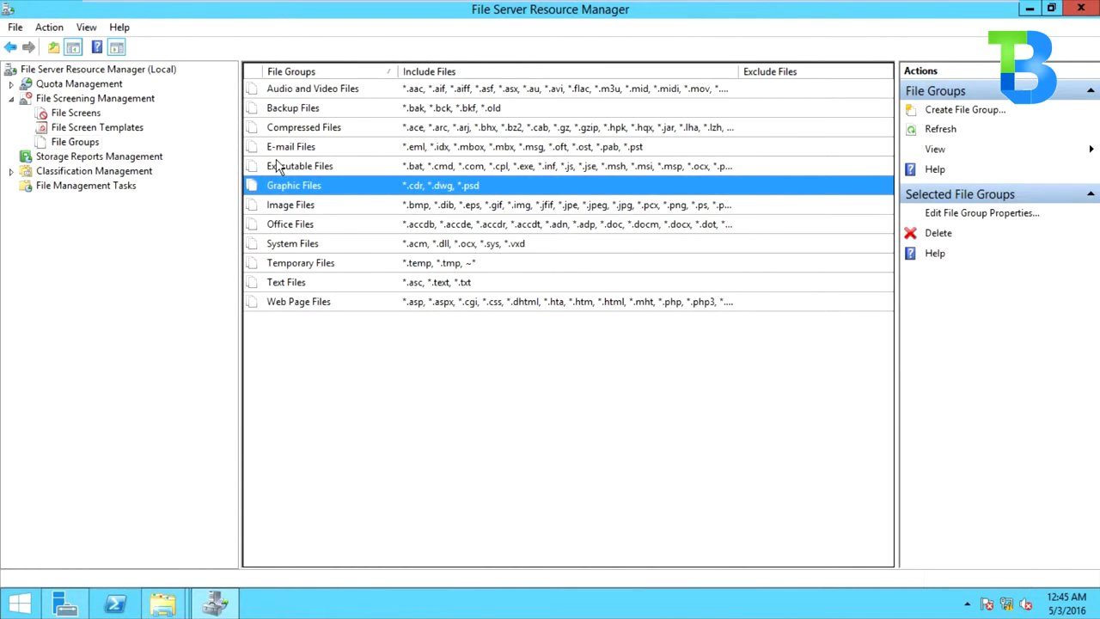
pyautogui.click(86, 117)
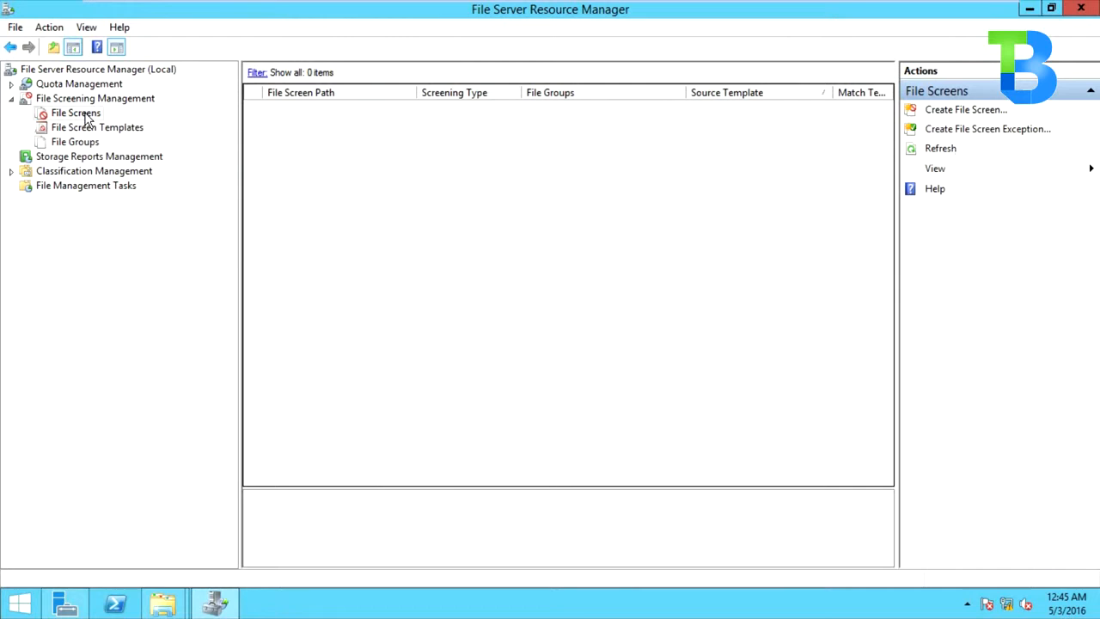
pyautogui.click(86, 128)
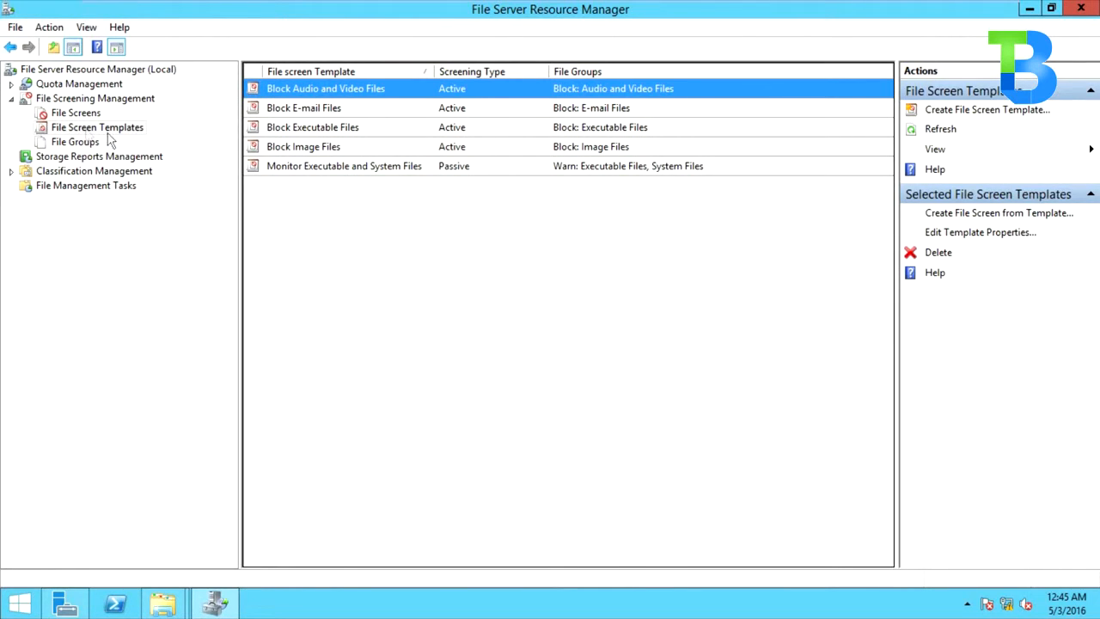
# Start creating a new file screen and set its path to the folder C:\DFSRoots\CompanyFiles
pyautogui.click(83, 117)
pyautogui.rightClick(84, 121)
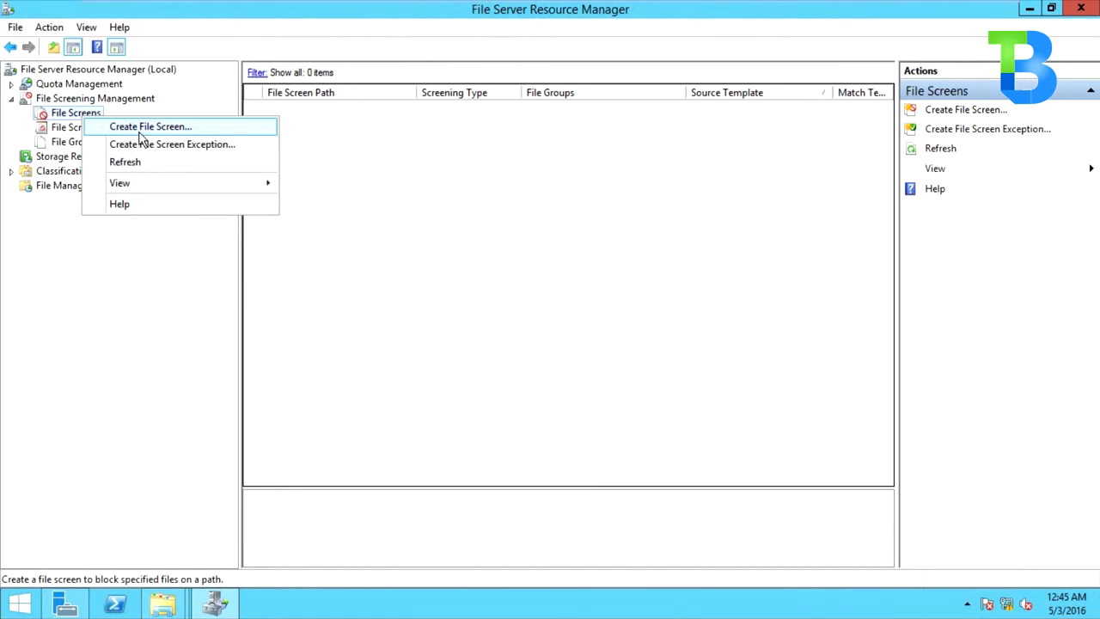
pyautogui.click(146, 129)
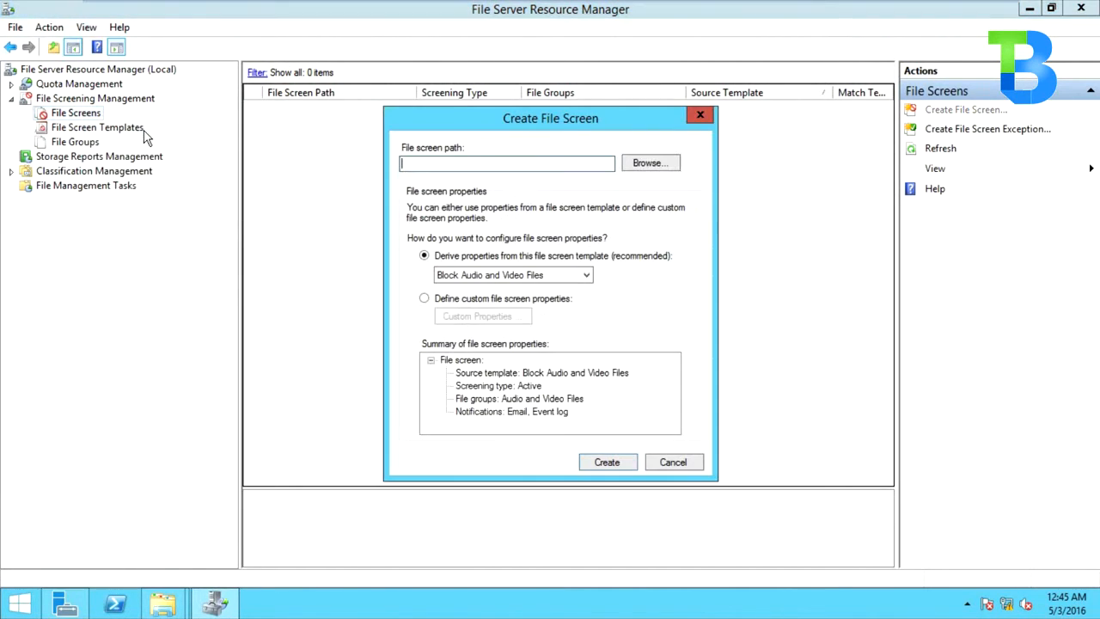
pyautogui.moveTo(632, 114); pyautogui.dragTo(612, 121)
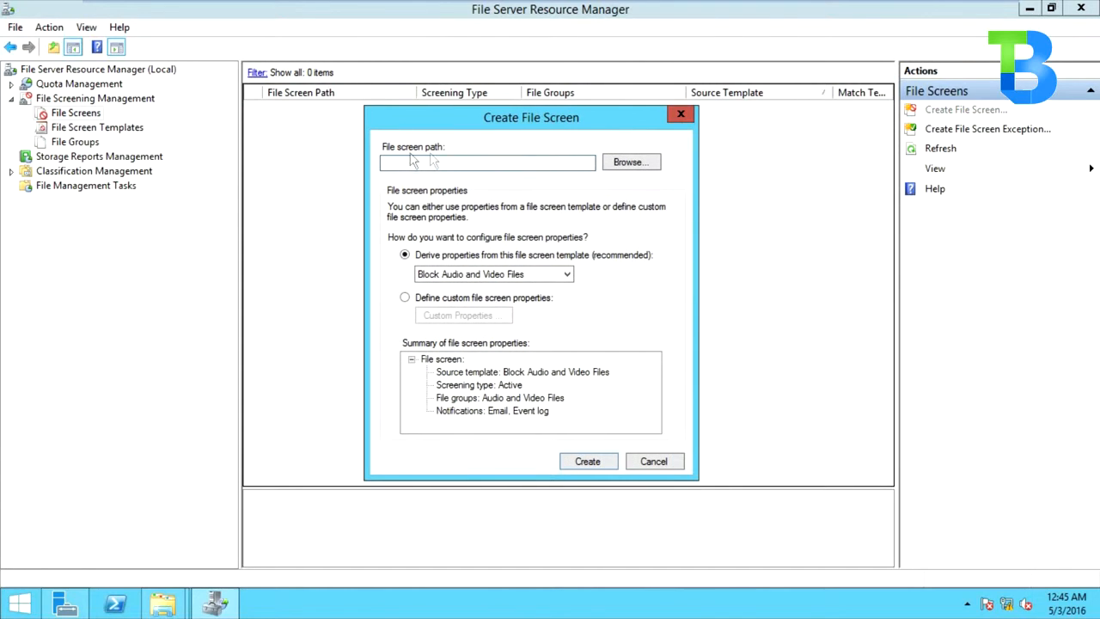
pyautogui.click(626, 163)
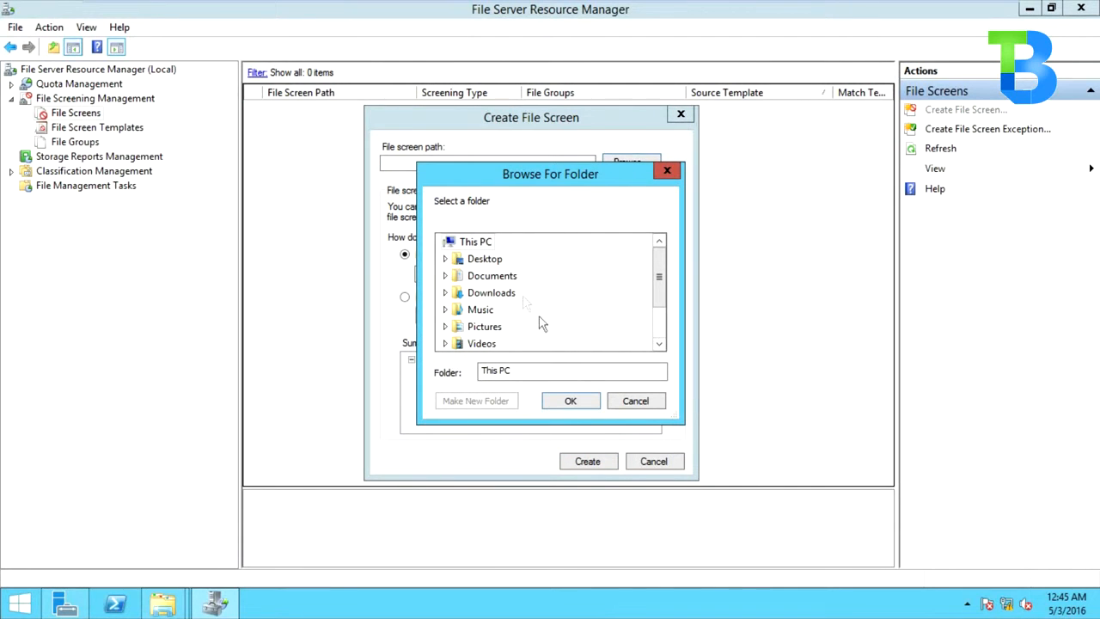
pyautogui.moveTo(659, 296); pyautogui.dragTo(658, 341)
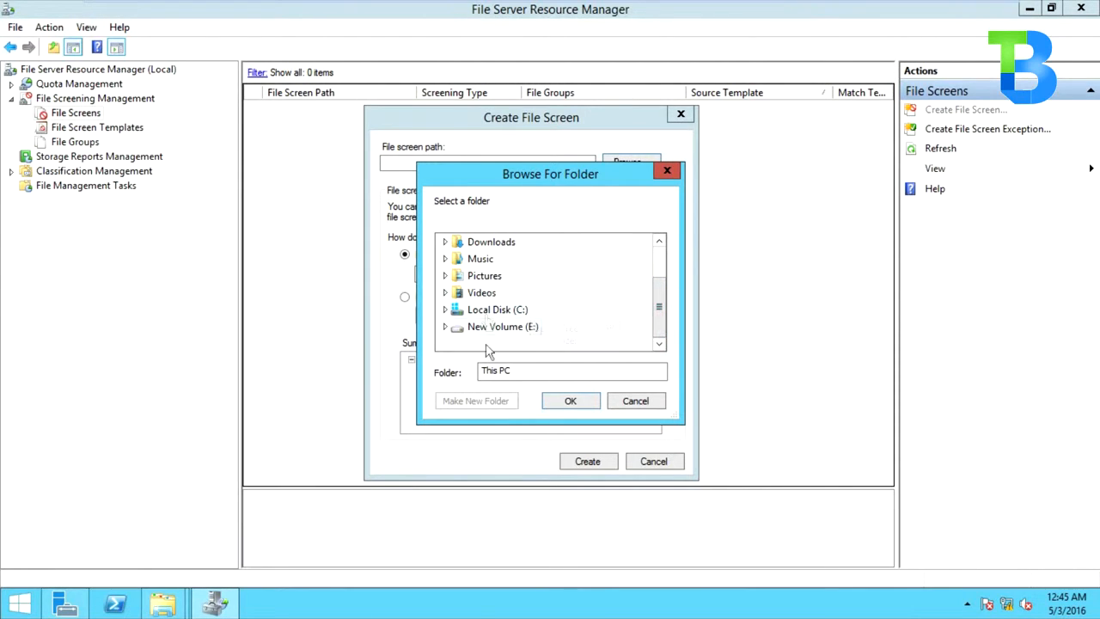
pyautogui.click(445, 311)
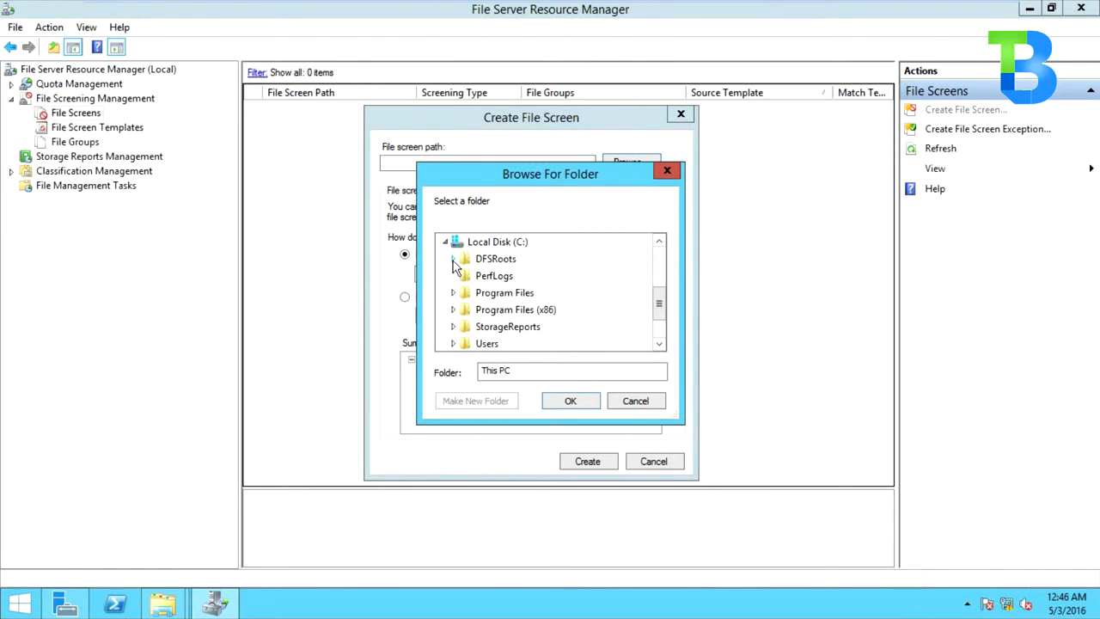
pyautogui.click(454, 259)
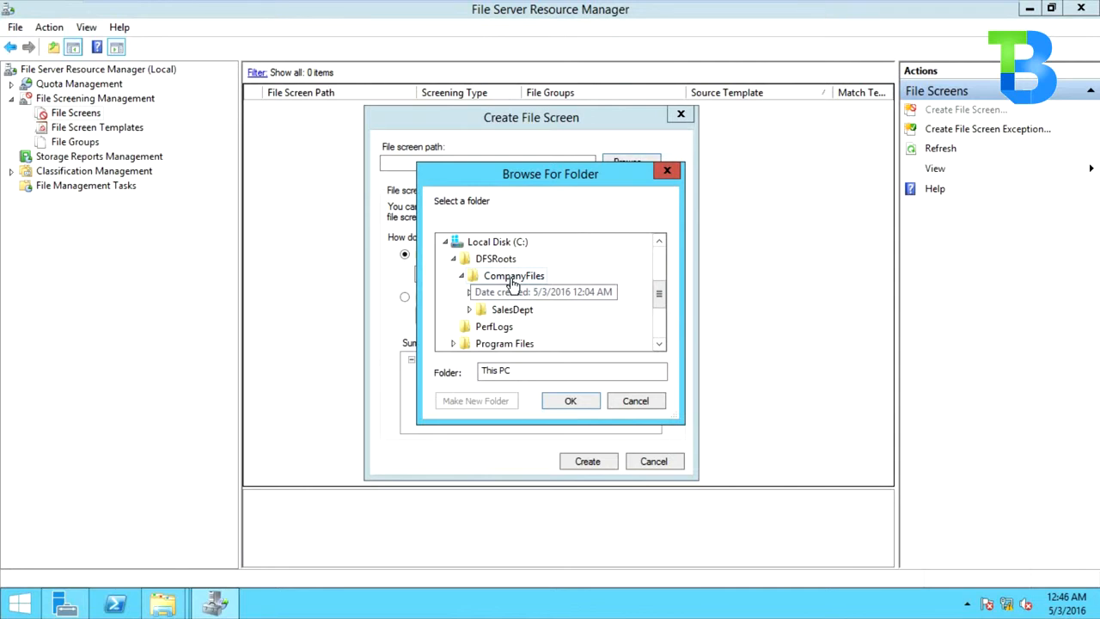
pyautogui.click(513, 277)
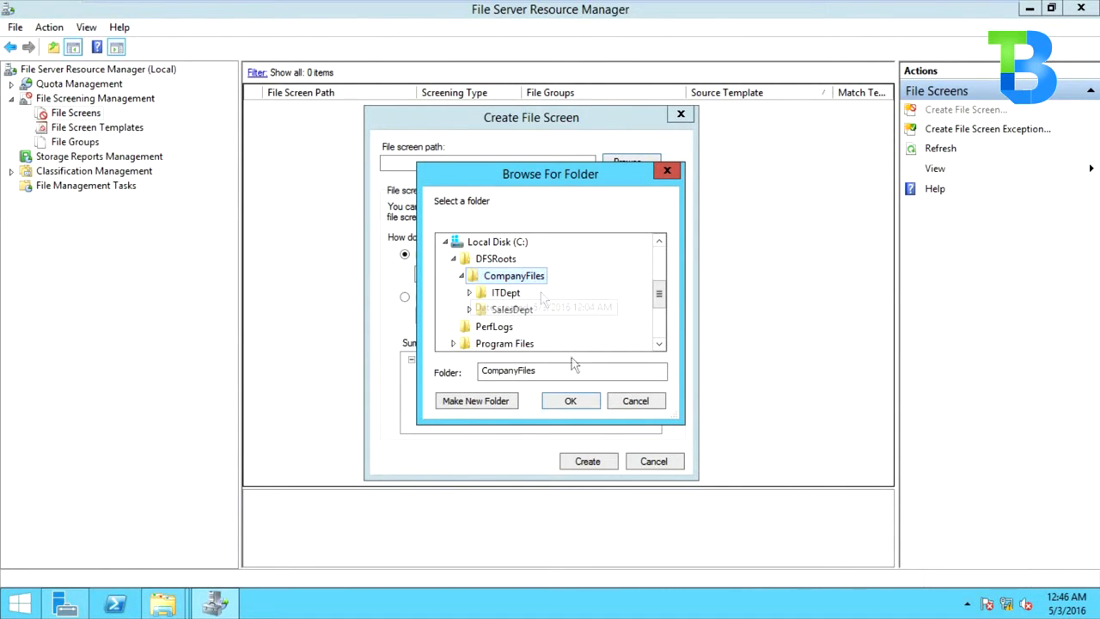
pyautogui.click(577, 401)
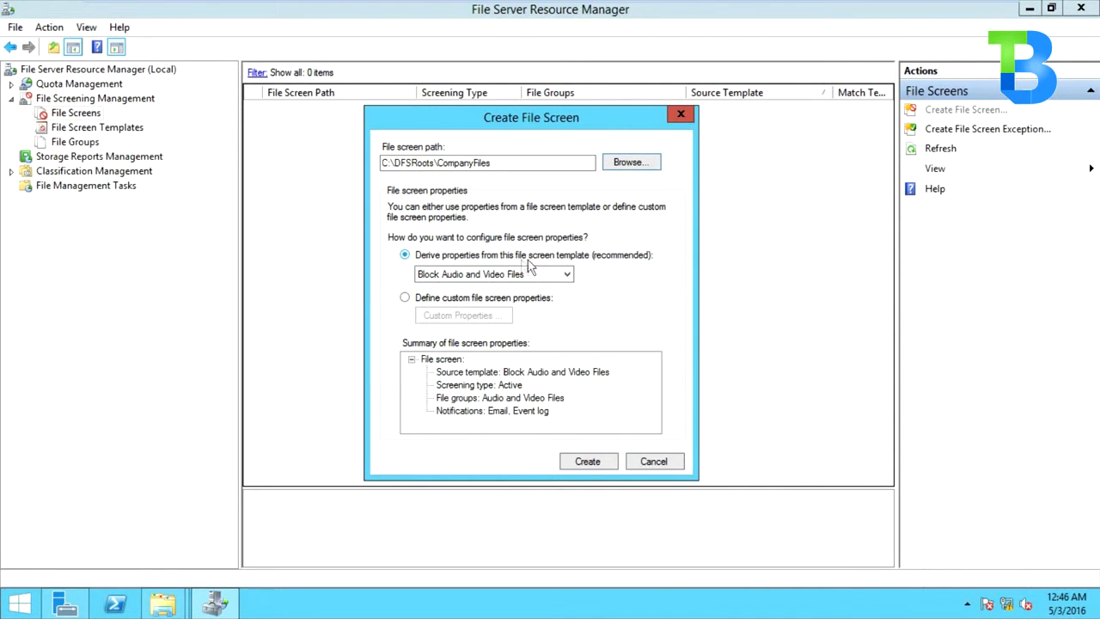
# Check the available file screen templates and choose to define custom file screen properties instead
pyautogui.click(564, 274)
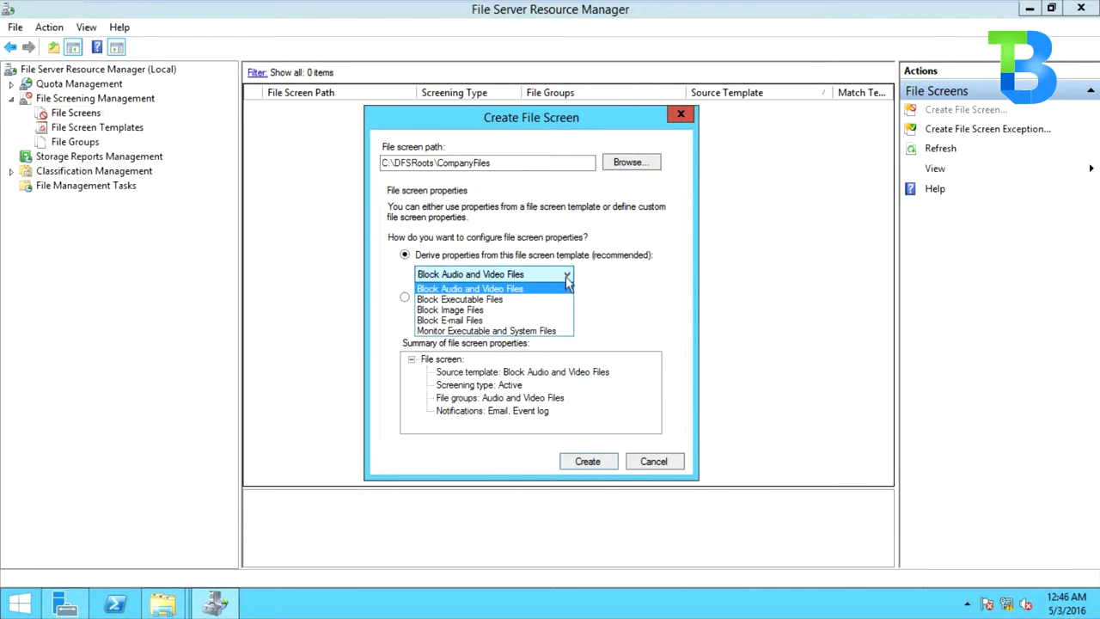
pyautogui.click(567, 285)
pyautogui.click(441, 303)
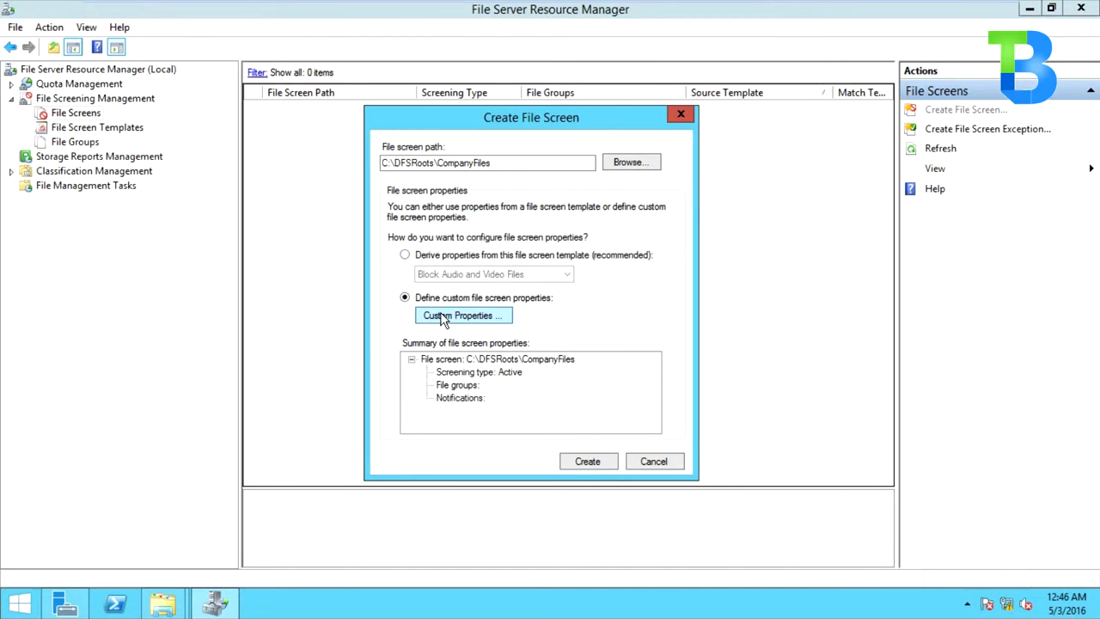
# Open the custom properties of the CompanyFiles file screen and set the Graphic Files group as blocked
pyautogui.click(443, 317)
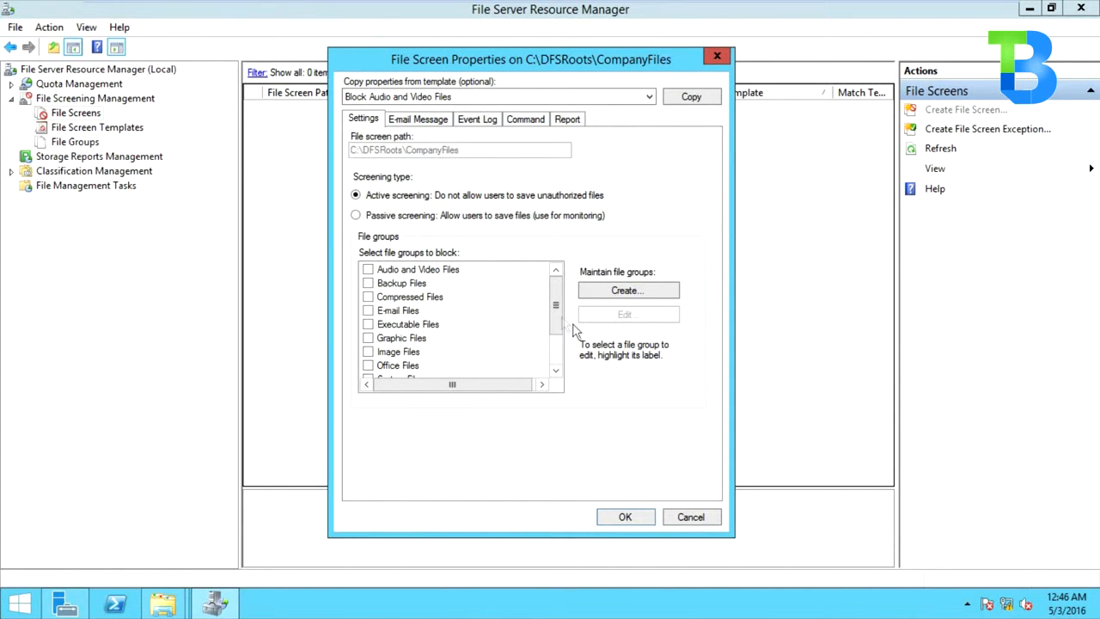
pyautogui.moveTo(555, 308); pyautogui.dragTo(556, 330)
pyautogui.click(369, 310)
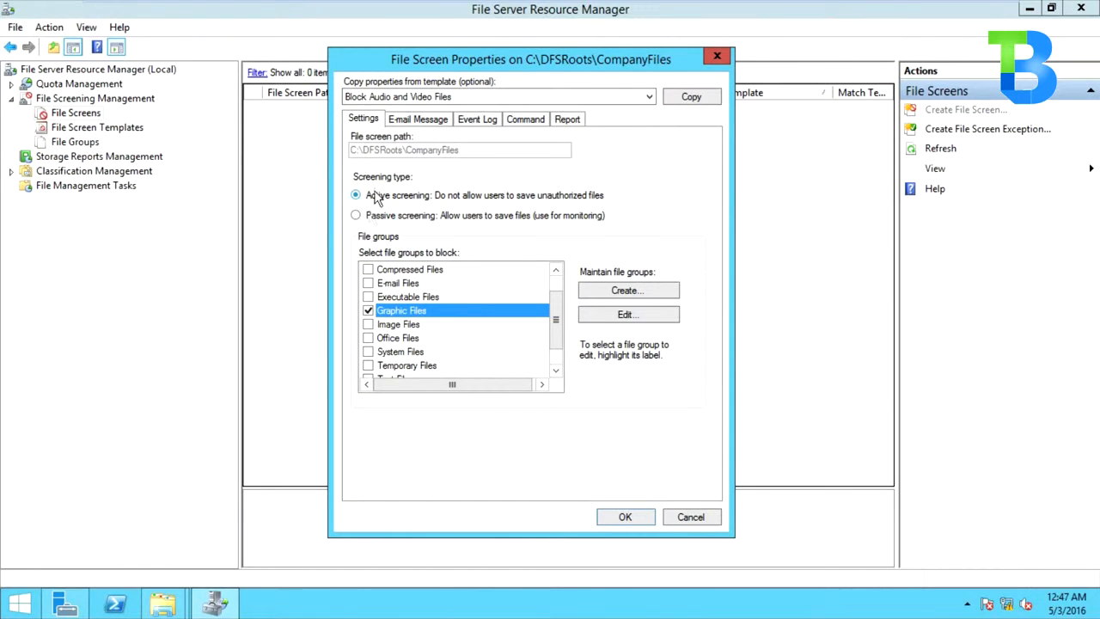
# Try the e-mail notification to administrators, inspect its recipient, subject and message body, and turn it off again
pyautogui.click(404, 120)
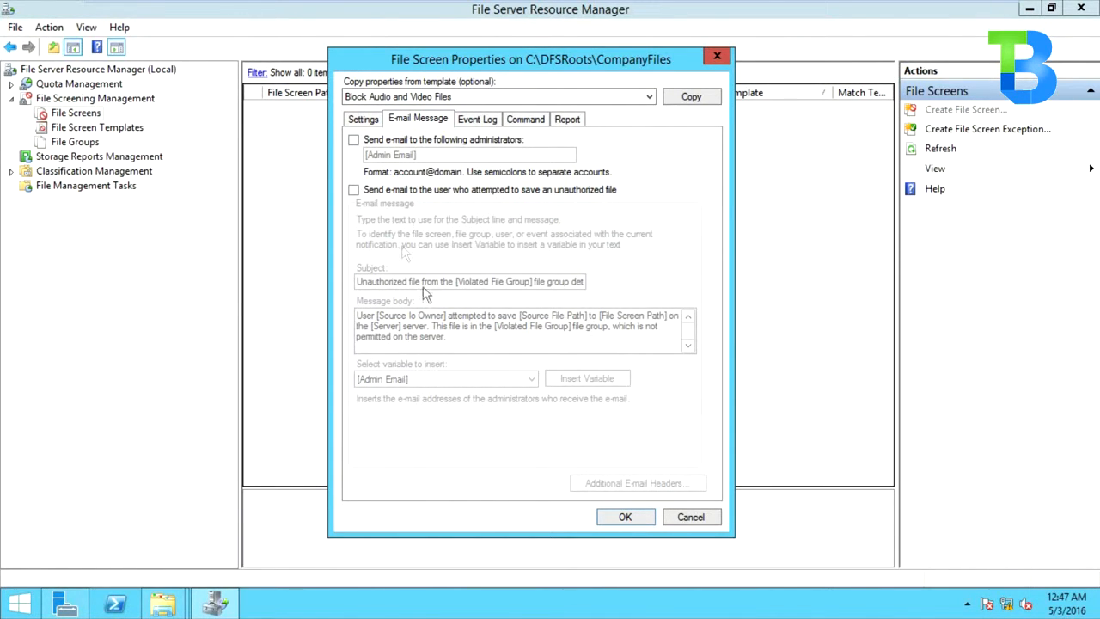
pyautogui.click(354, 141)
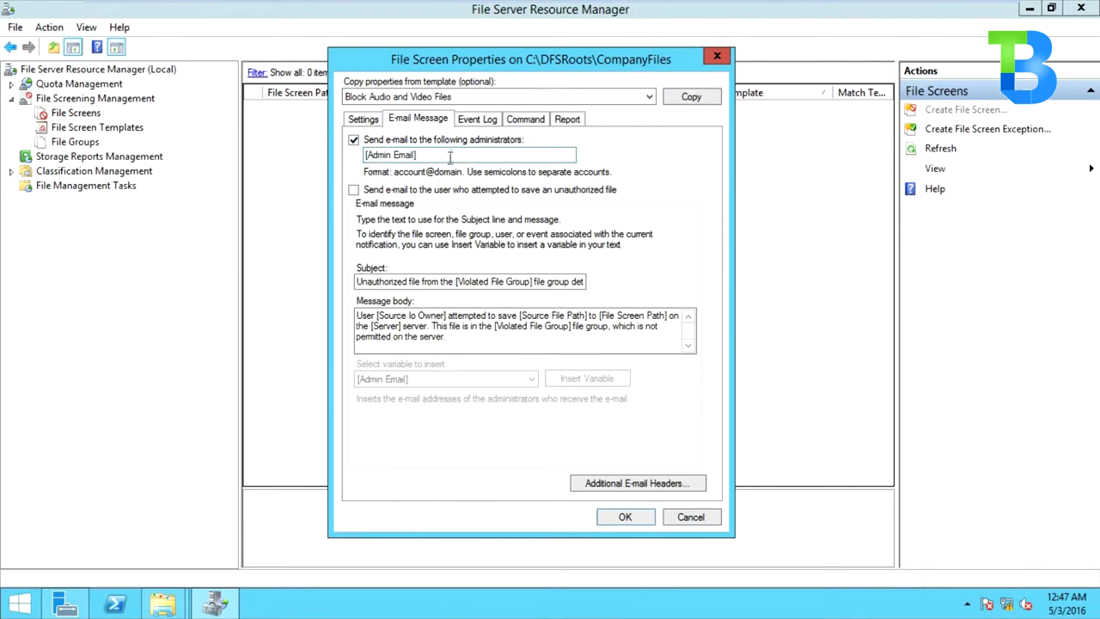
pyautogui.moveTo(451, 155); pyautogui.dragTo(335, 162)
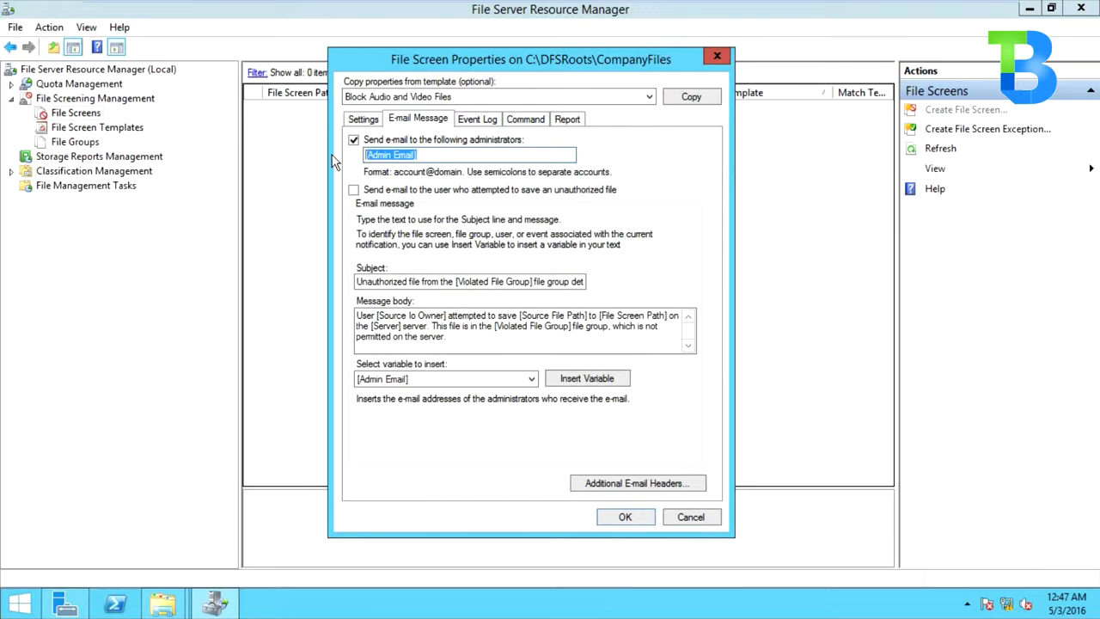
pyautogui.moveTo(381, 318); pyautogui.dragTo(476, 328)
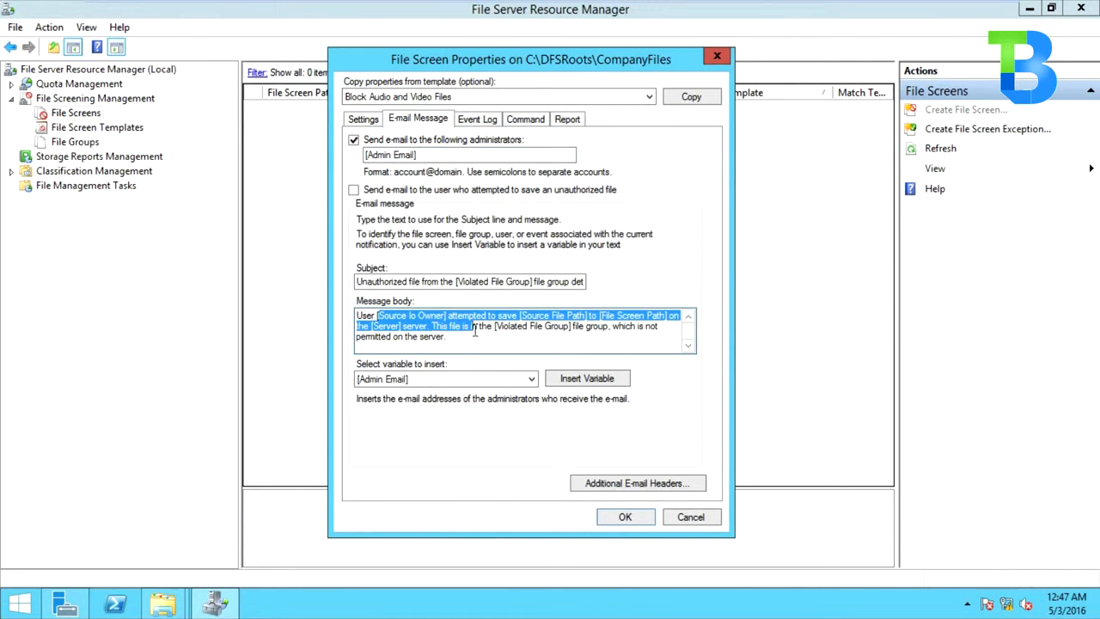
pyautogui.moveTo(397, 282); pyautogui.dragTo(495, 298)
pyautogui.click(496, 289)
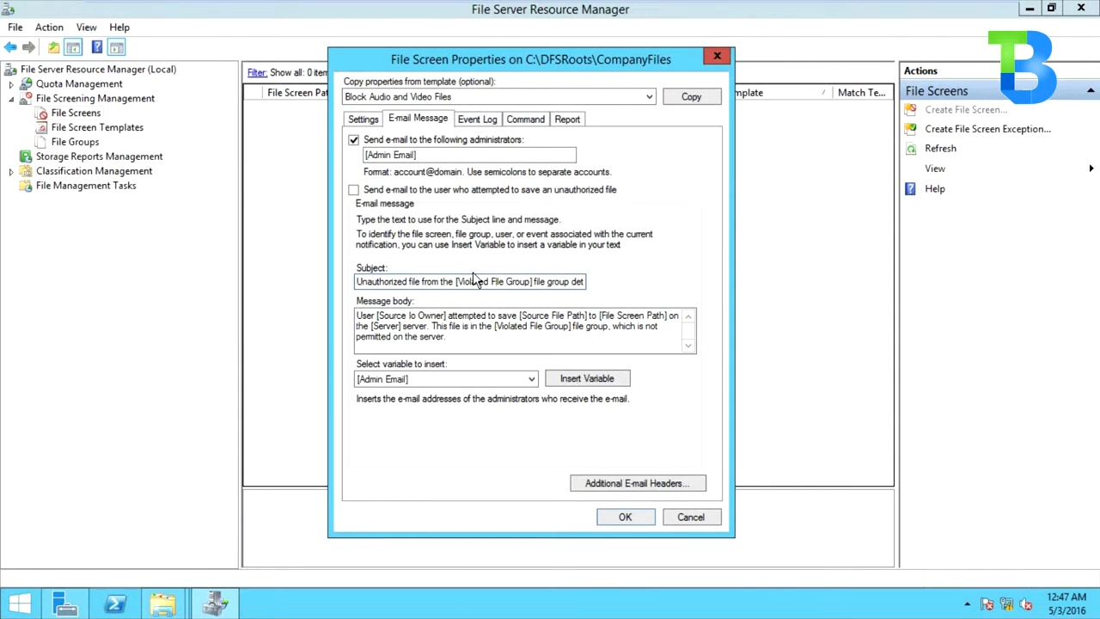
pyautogui.click(353, 141)
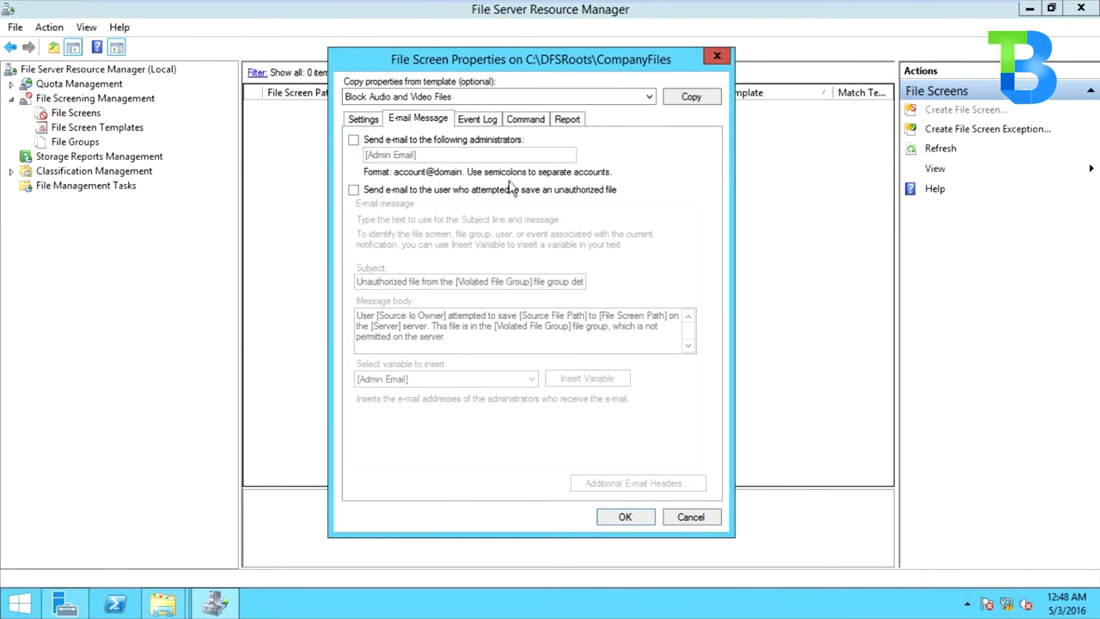
# Return to the general file screen settings, check the template to copy from, and accept the custom properties
pyautogui.click(364, 120)
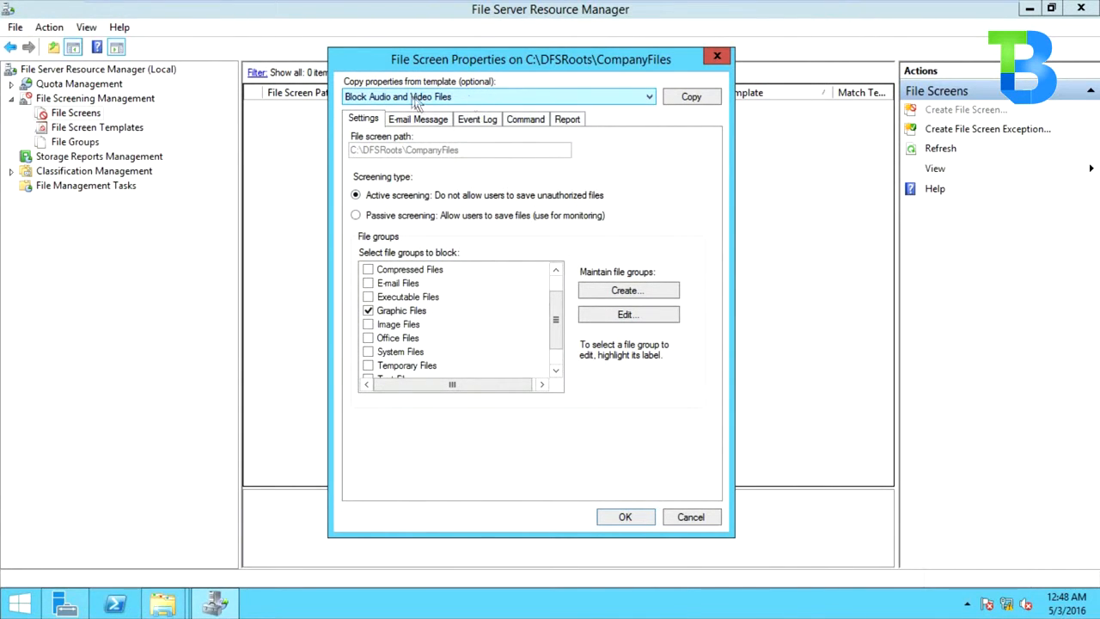
pyautogui.click(471, 98)
pyautogui.click(473, 98)
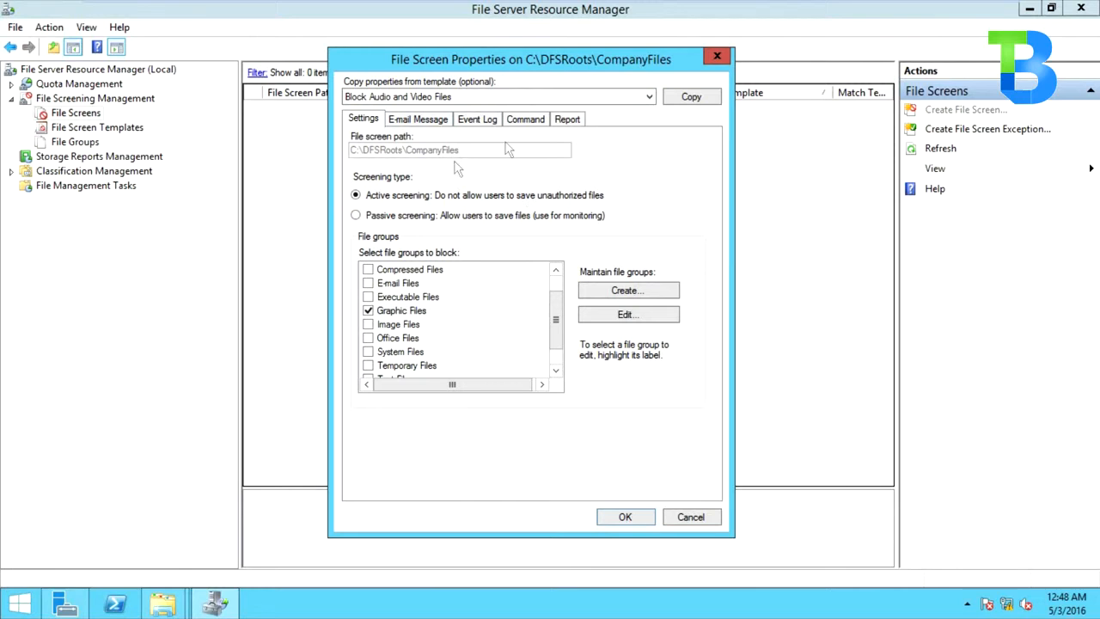
pyautogui.click(625, 518)
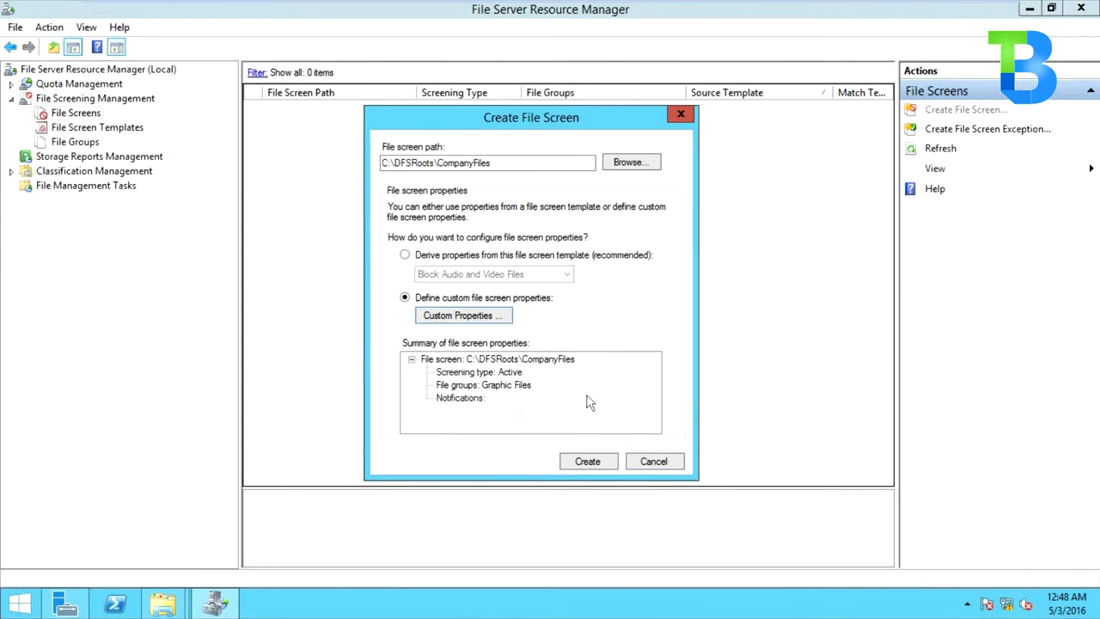
# Create the file screen and save its custom properties as a template named Graphic Files Templates
pyautogui.click(581, 464)
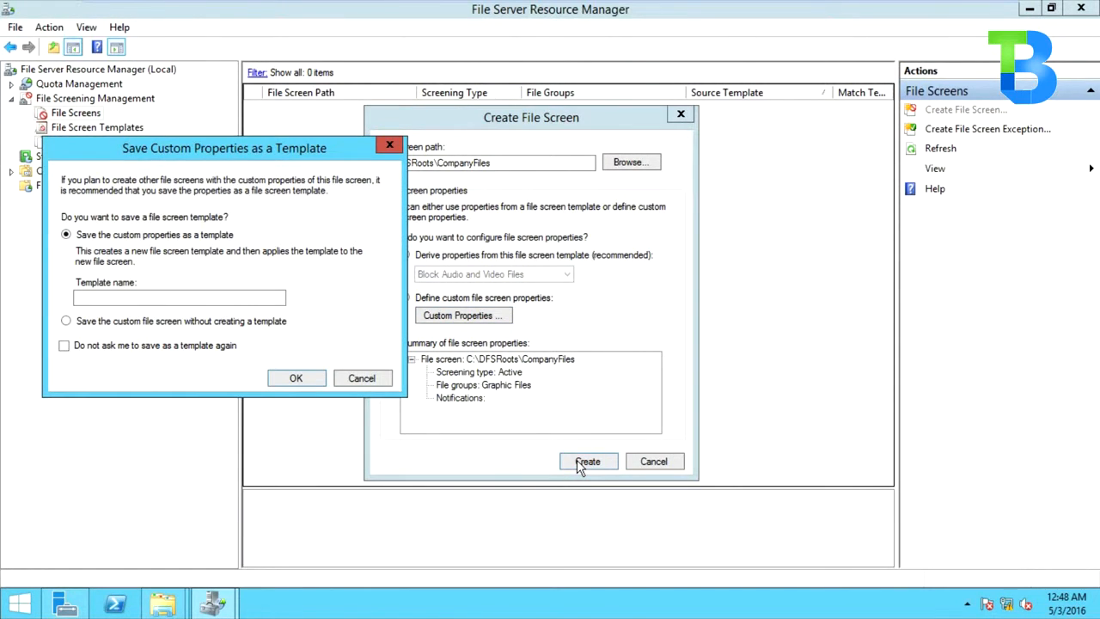
pyautogui.moveTo(246, 153); pyautogui.dragTo(548, 209)
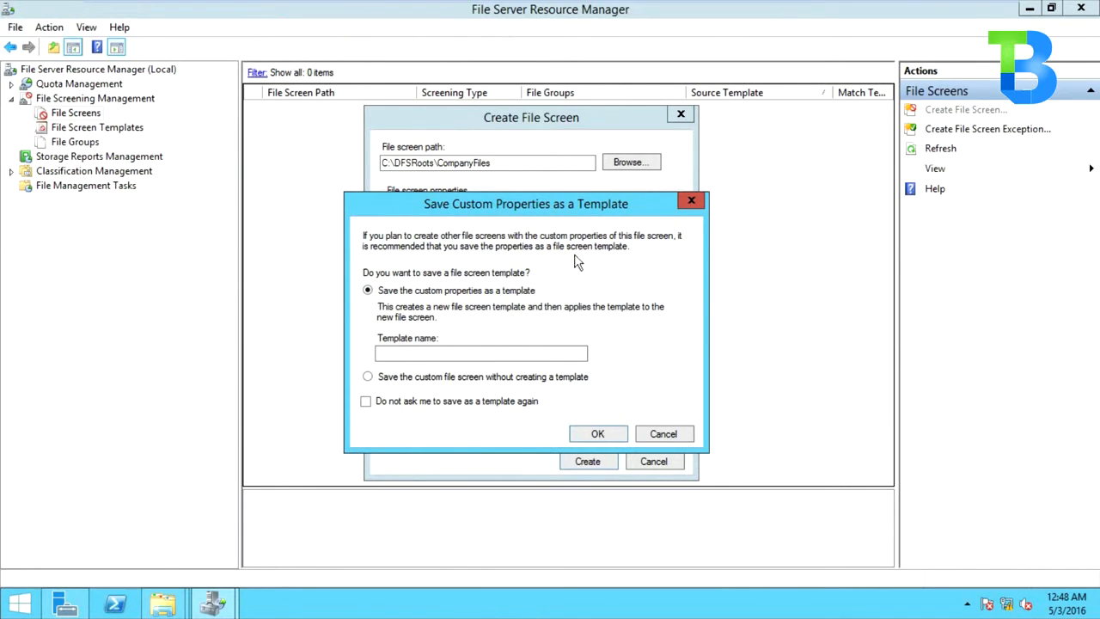
pyautogui.click(427, 350)
pyautogui.write('Graphic Files Templates')
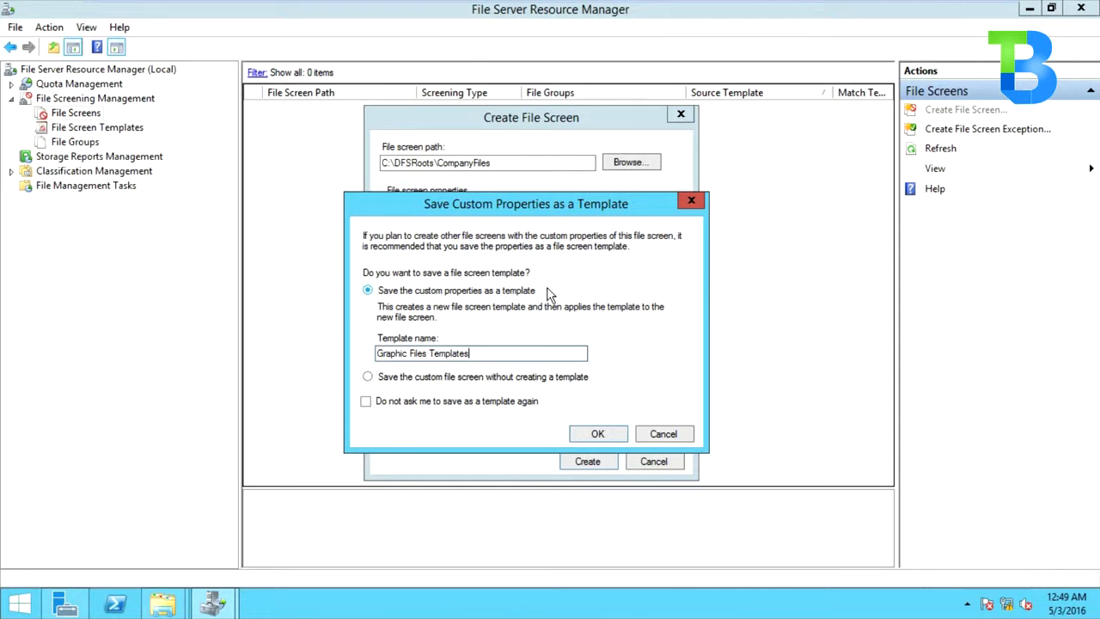
pyautogui.click(590, 433)
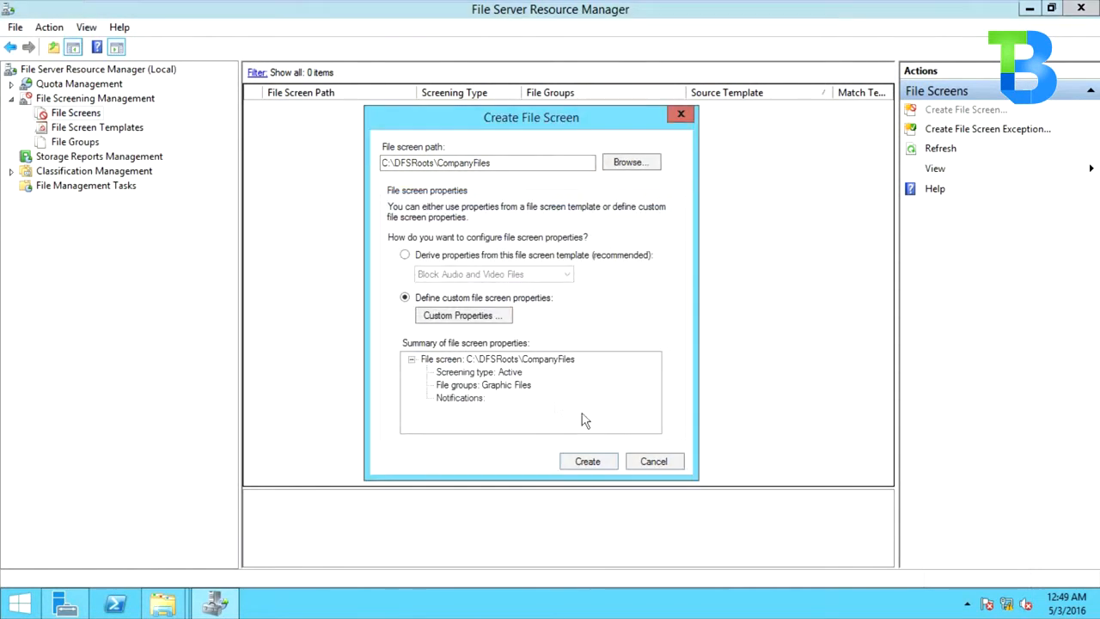
pyautogui.press('Return')
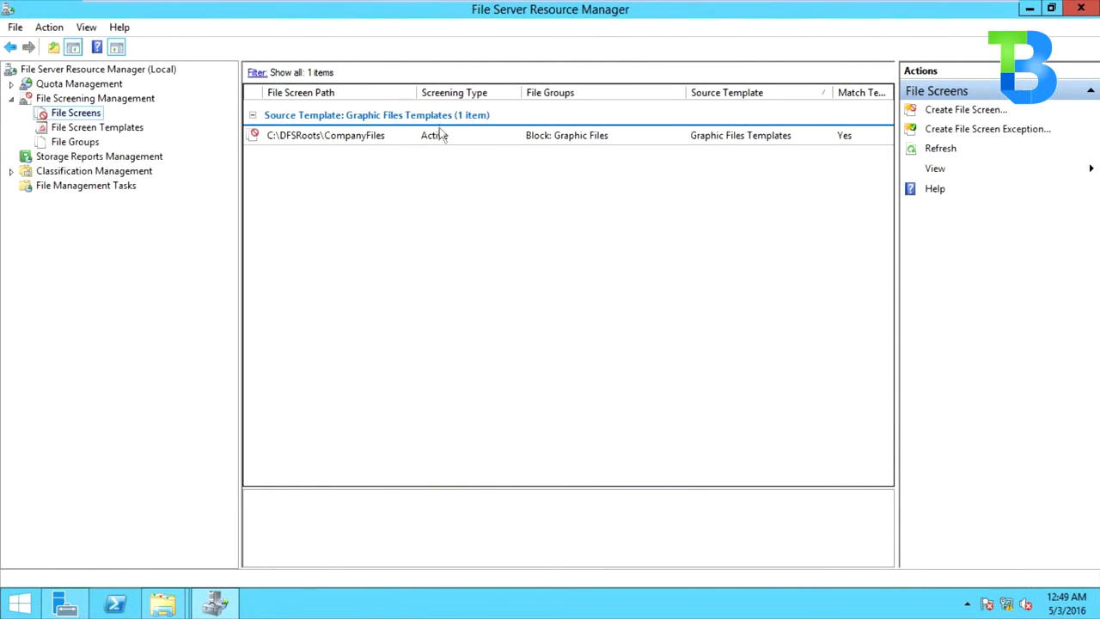
# Select the CompanyFiles file screen, adjust the list's column widths, and enlarge the details area to show all its information
pyautogui.click(345, 141)
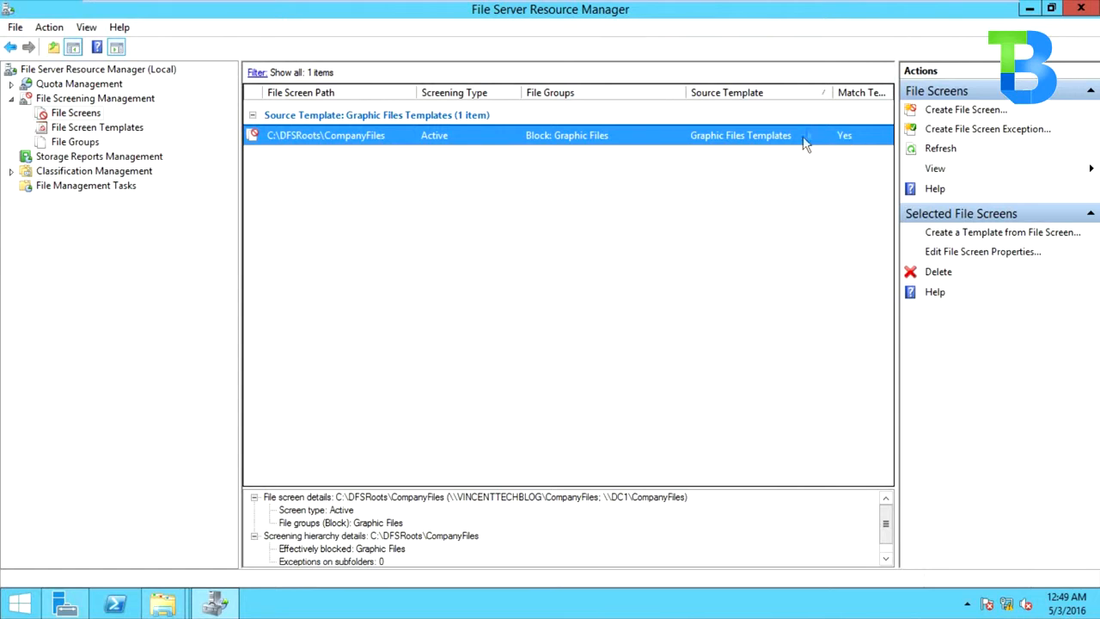
pyautogui.moveTo(830, 97); pyautogui.dragTo(635, 89)
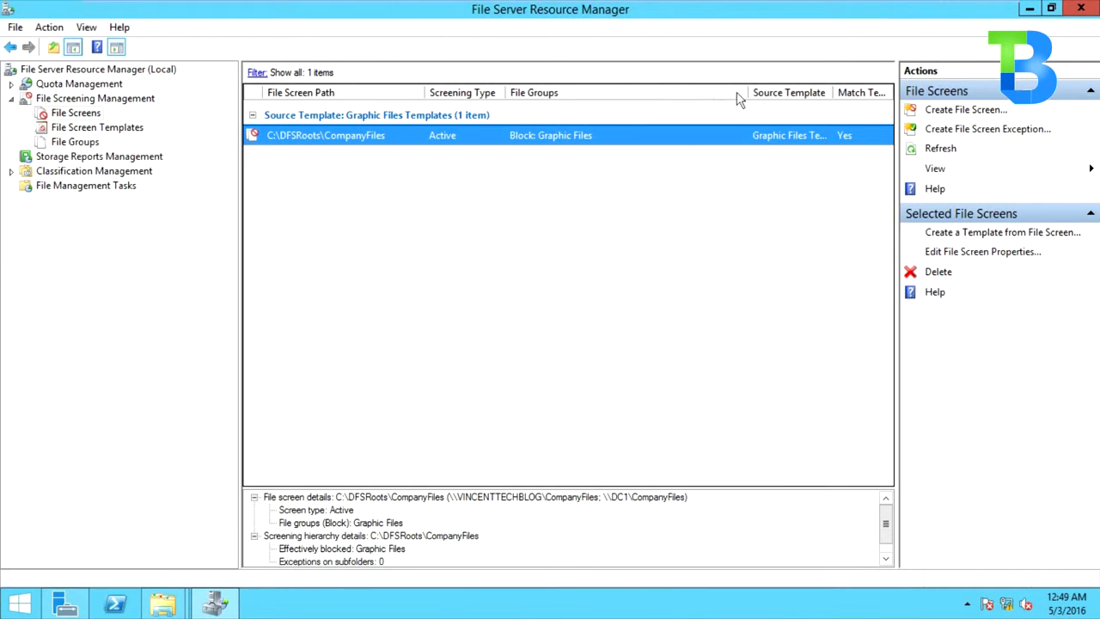
pyautogui.moveTo(748, 91); pyautogui.dragTo(682, 92)
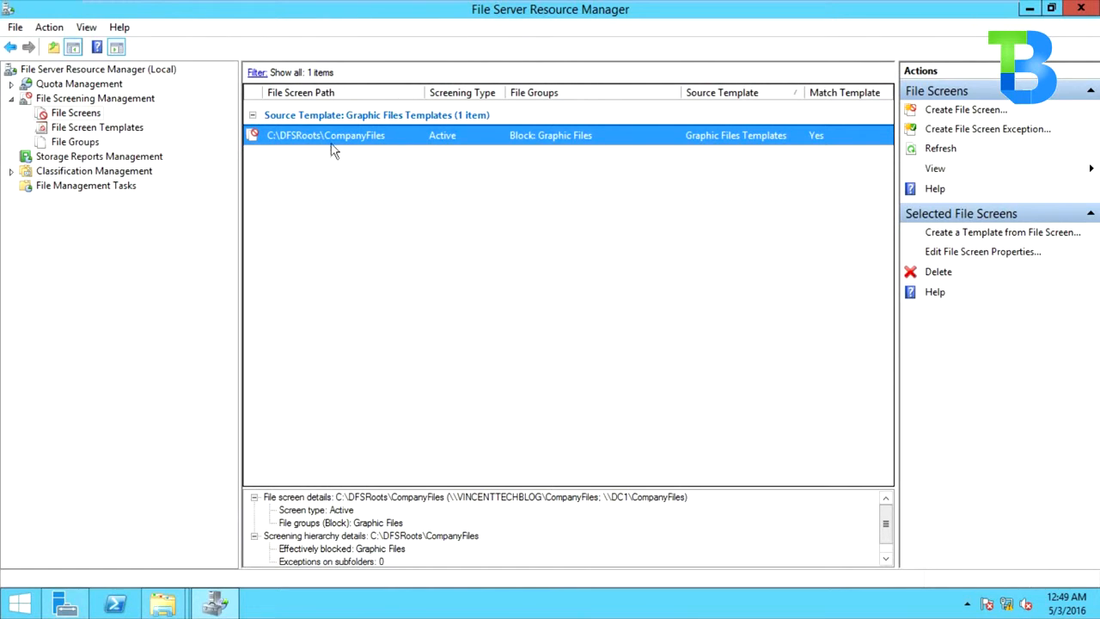
pyautogui.moveTo(415, 487); pyautogui.dragTo(412, 333)
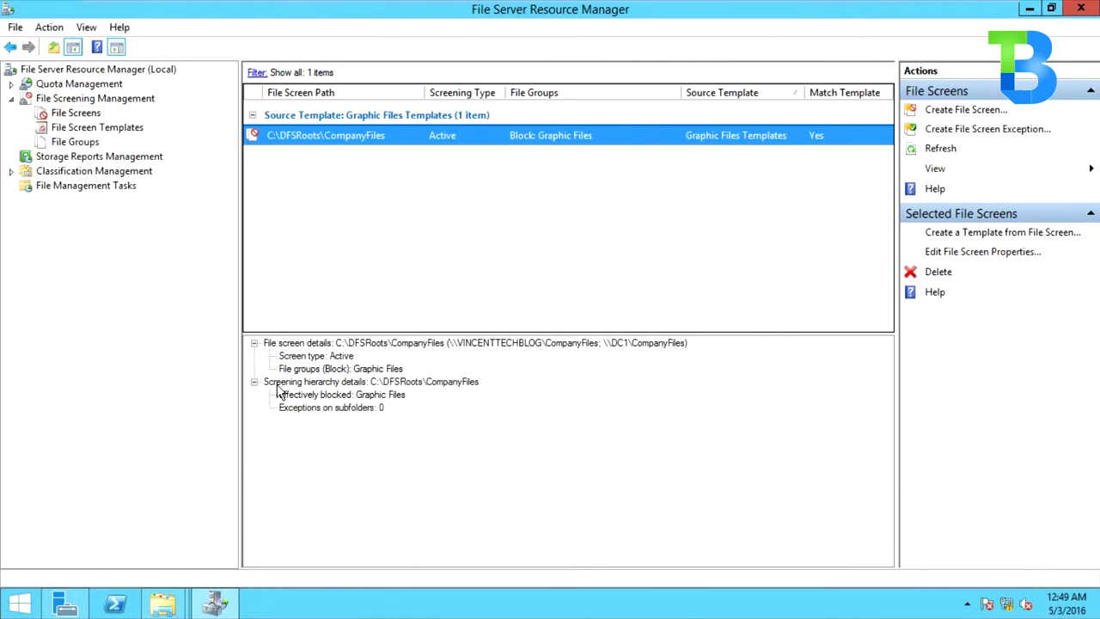
# Review the file screen templates, including Graphic Files Templates and the properties of Block Audio and Video Files
pyautogui.click(99, 129)
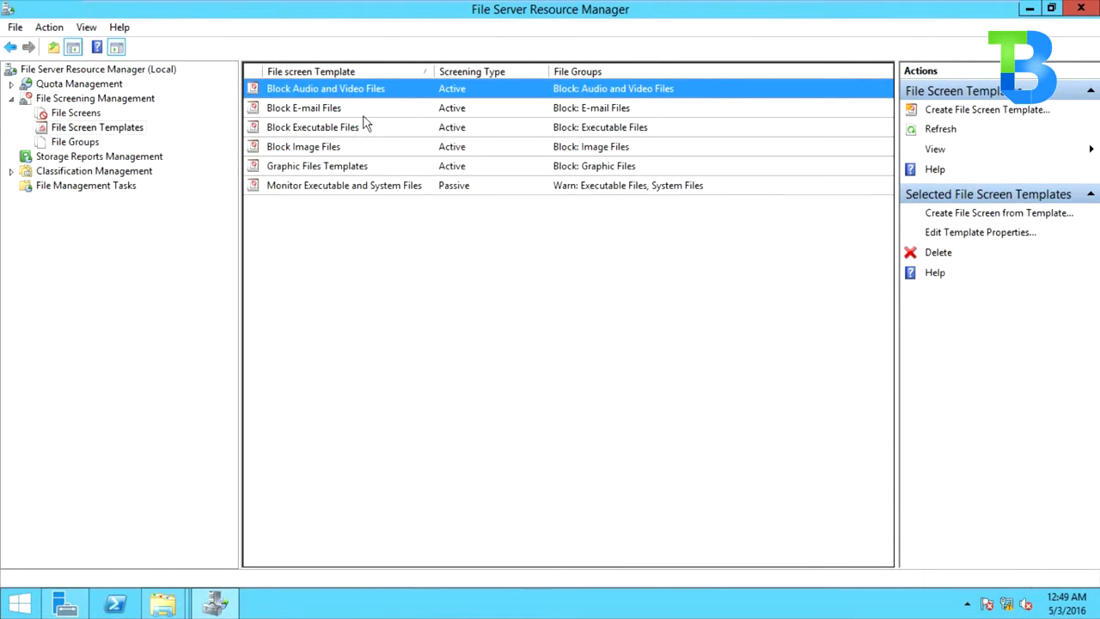
pyautogui.click(300, 170)
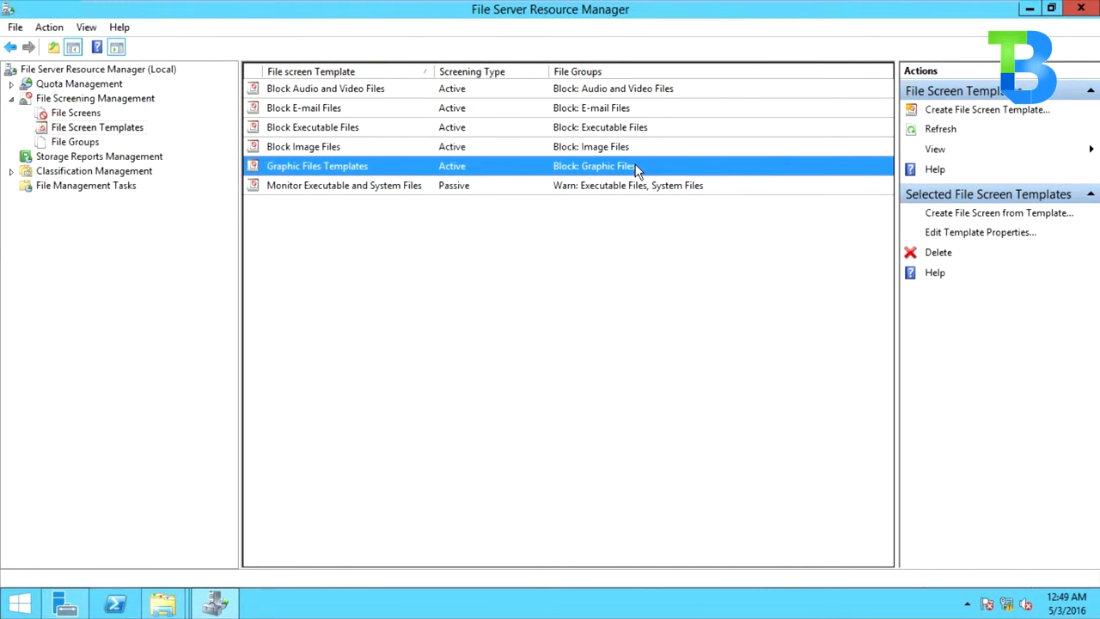
pyautogui.click(386, 94)
pyautogui.doubleClick(395, 95)
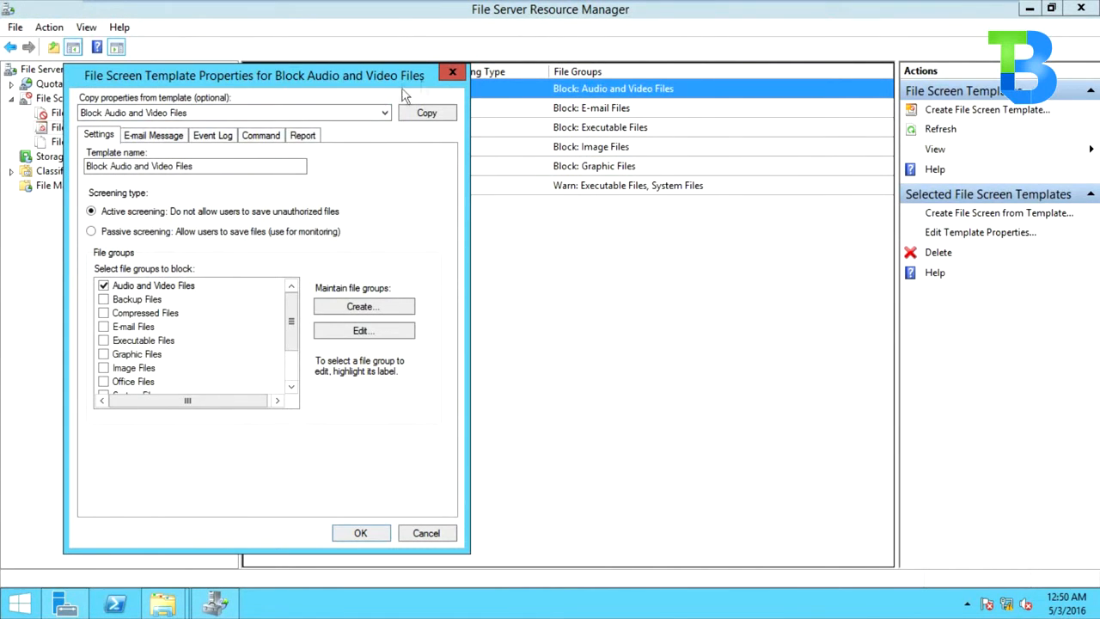
pyautogui.click(450, 72)
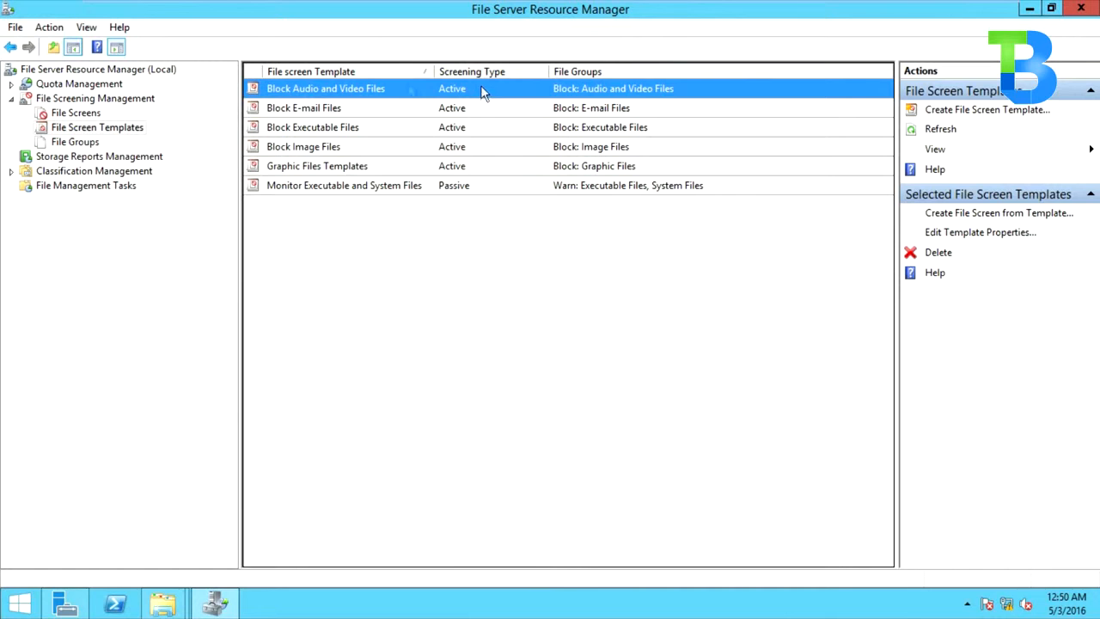
# Examine the file name patterns included in the Audio and Video Files group, and close its properties unchanged
pyautogui.click(86, 143)
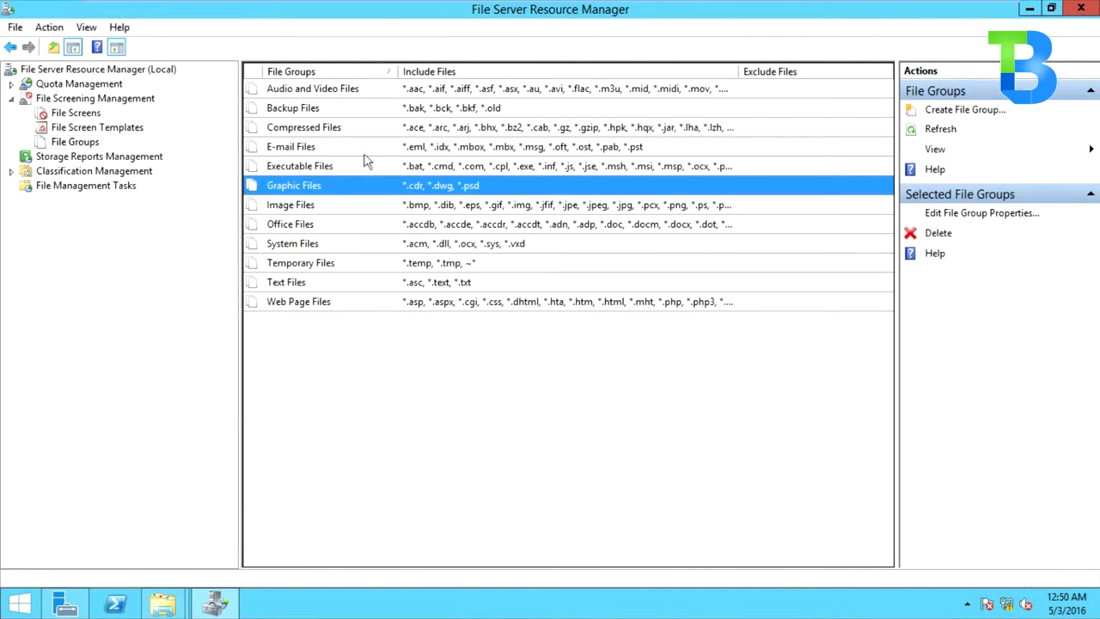
pyautogui.doubleClick(386, 93)
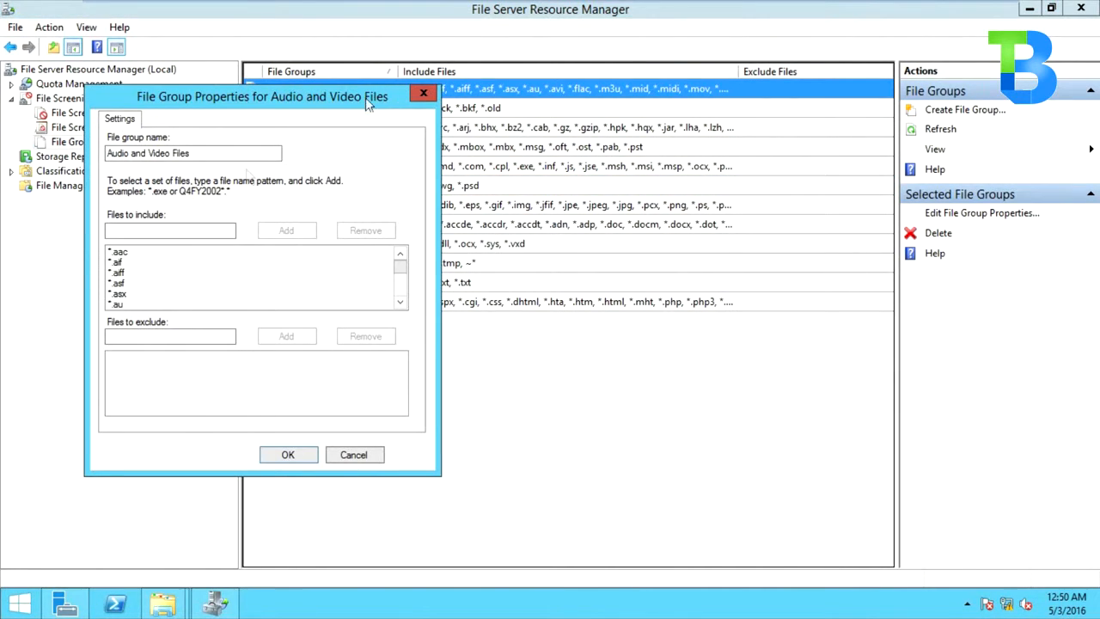
pyautogui.moveTo(407, 271); pyautogui.dragTo(402, 295)
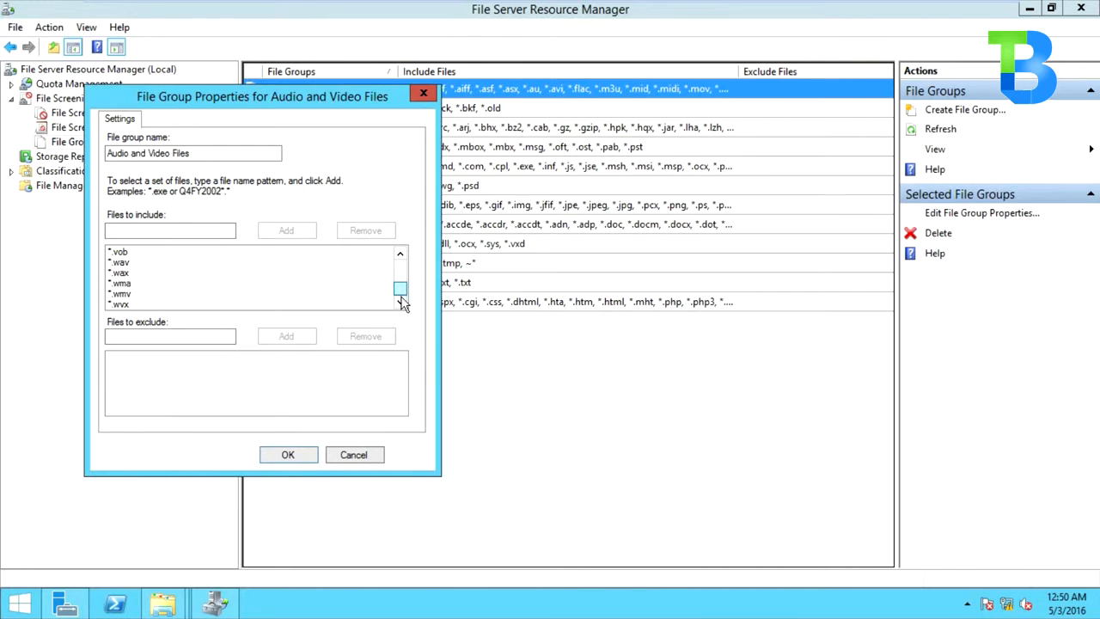
pyautogui.click(418, 93)
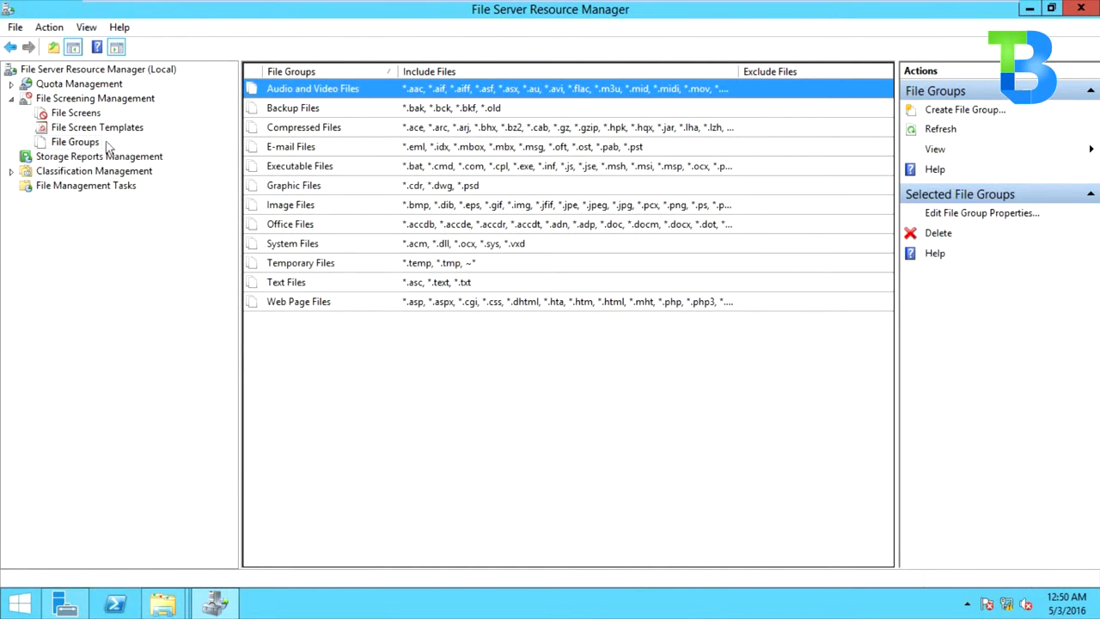
# Try to create another file screen on C:\DFSRoots\CompanyFiles using the Block Audio and Video Files template
pyautogui.click(77, 114)
pyautogui.rightClick(79, 114)
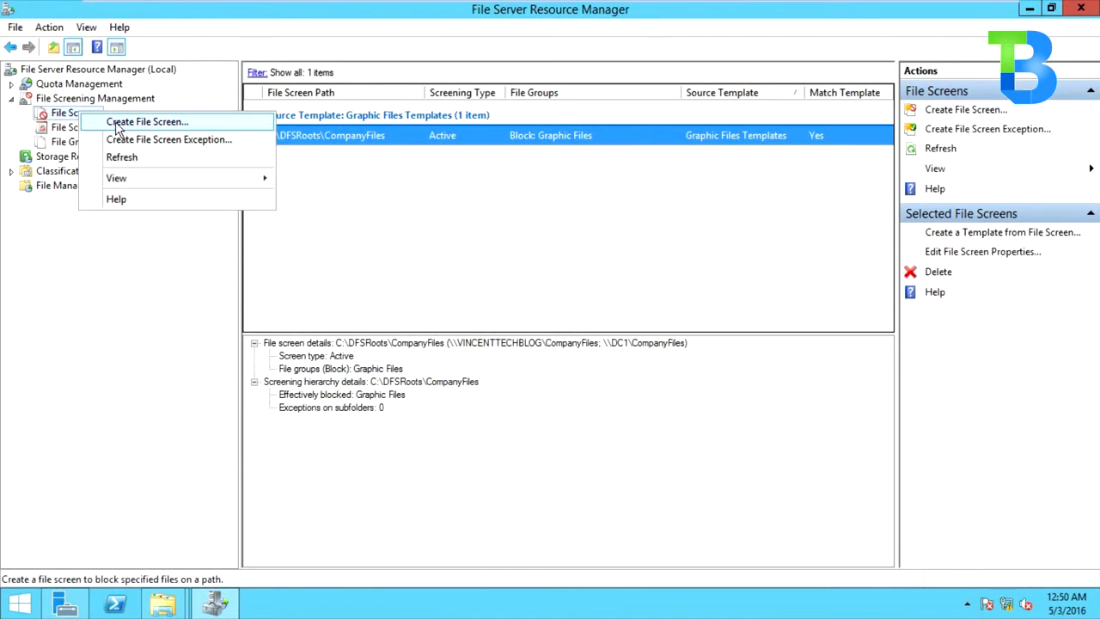
pyautogui.click(117, 123)
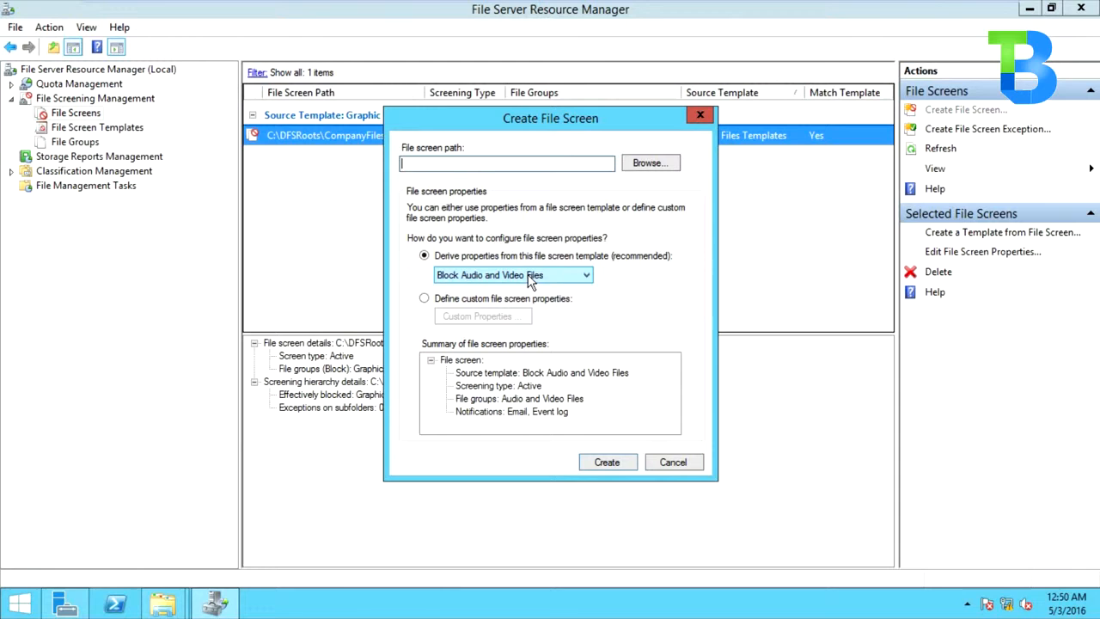
pyautogui.click(650, 162)
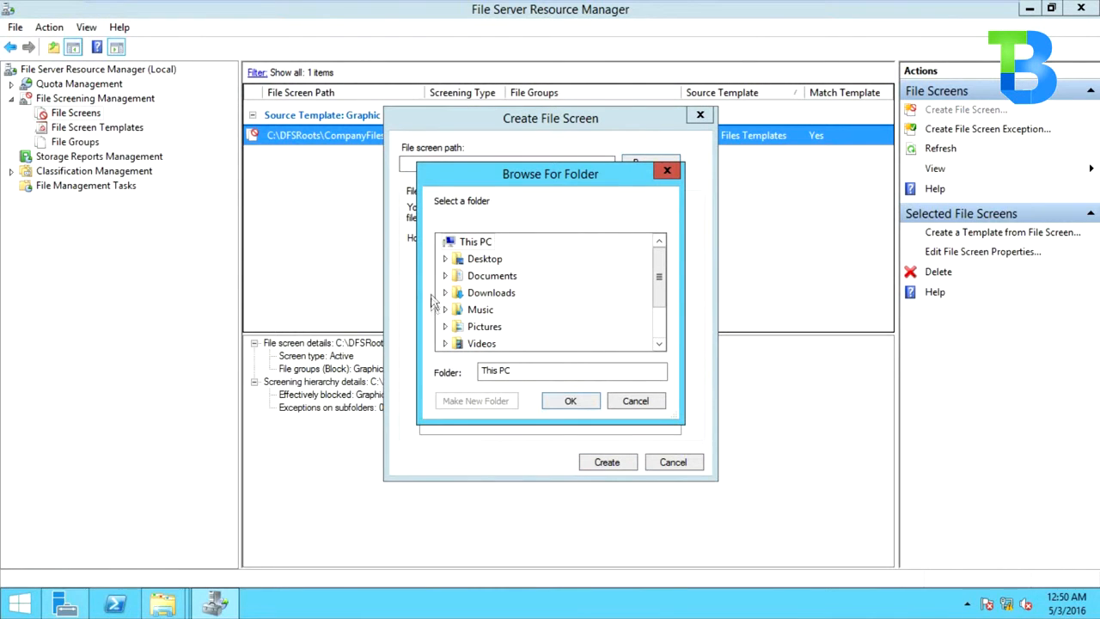
pyautogui.click(651, 274)
pyautogui.moveTo(654, 274); pyautogui.dragTo(656, 313)
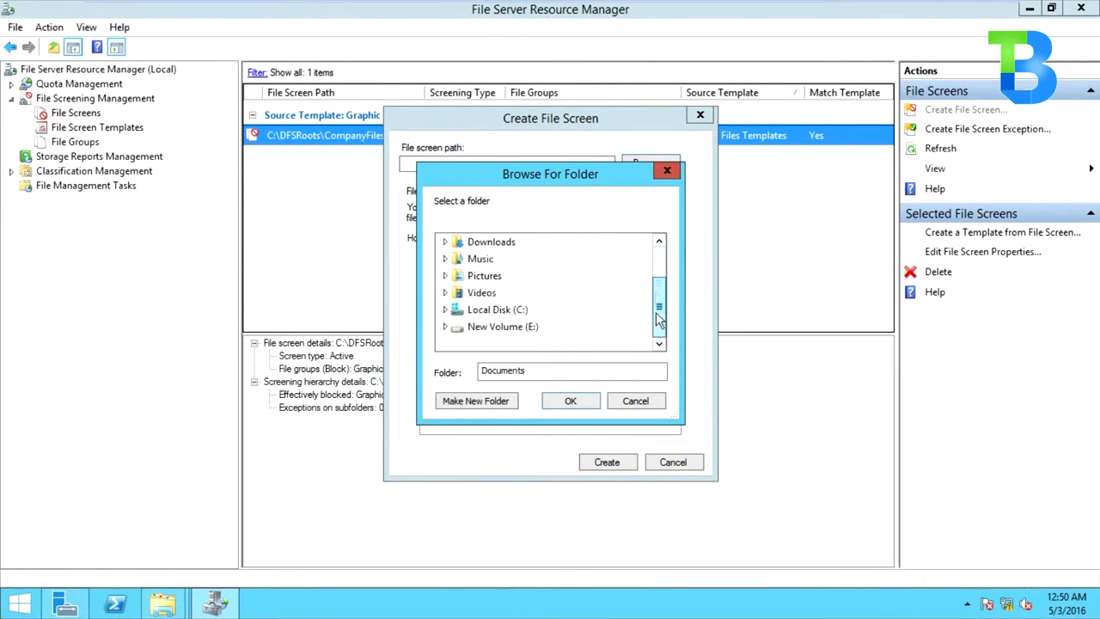
pyautogui.click(446, 309)
pyautogui.click(454, 258)
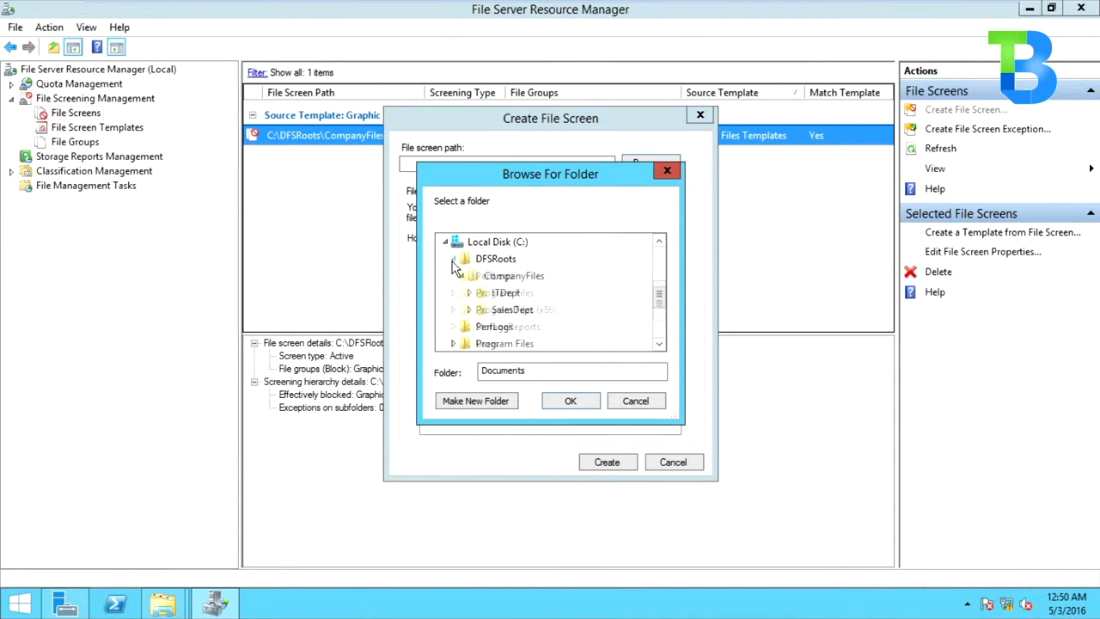
pyautogui.click(511, 276)
pyautogui.click(556, 400)
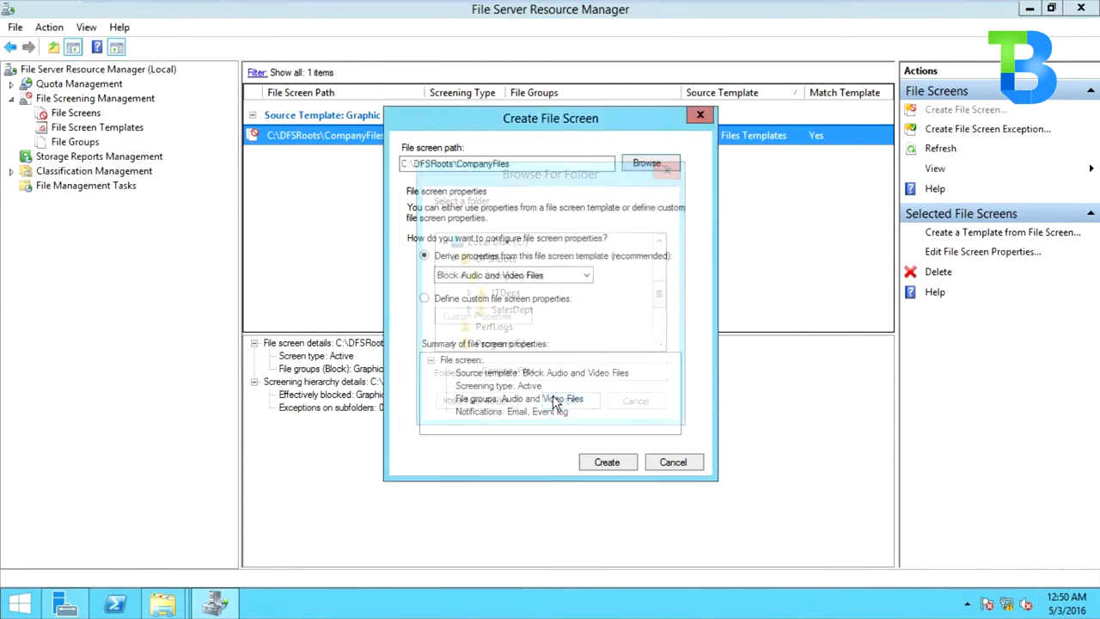
pyautogui.click(604, 463)
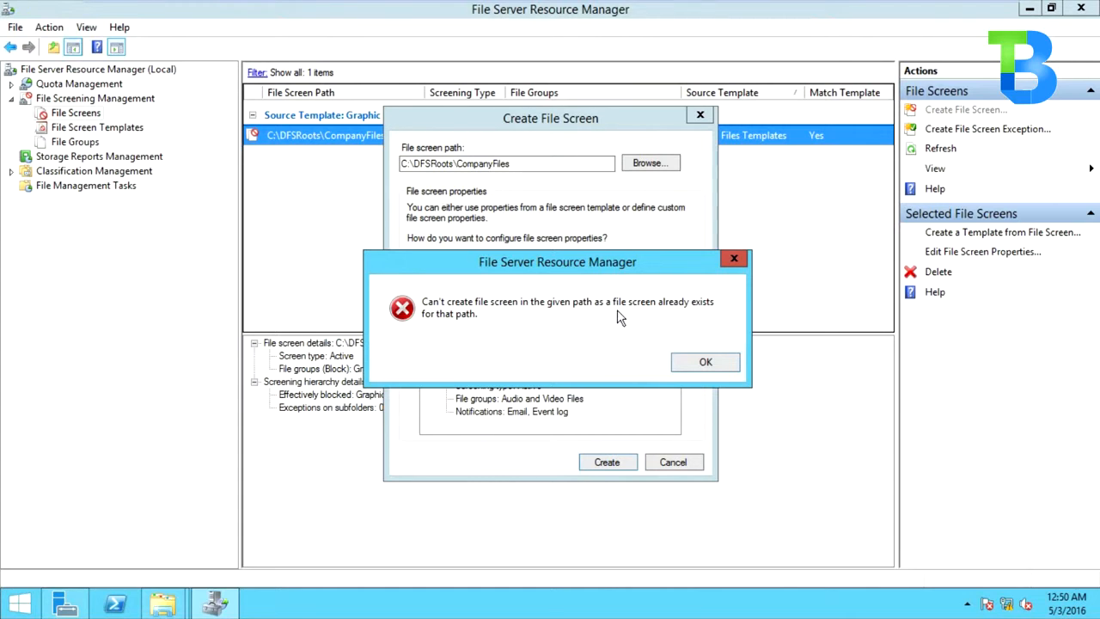
# Create a file screen on C:\DFSRoots using the Block Audio and Video Files template
pyautogui.click(694, 368)
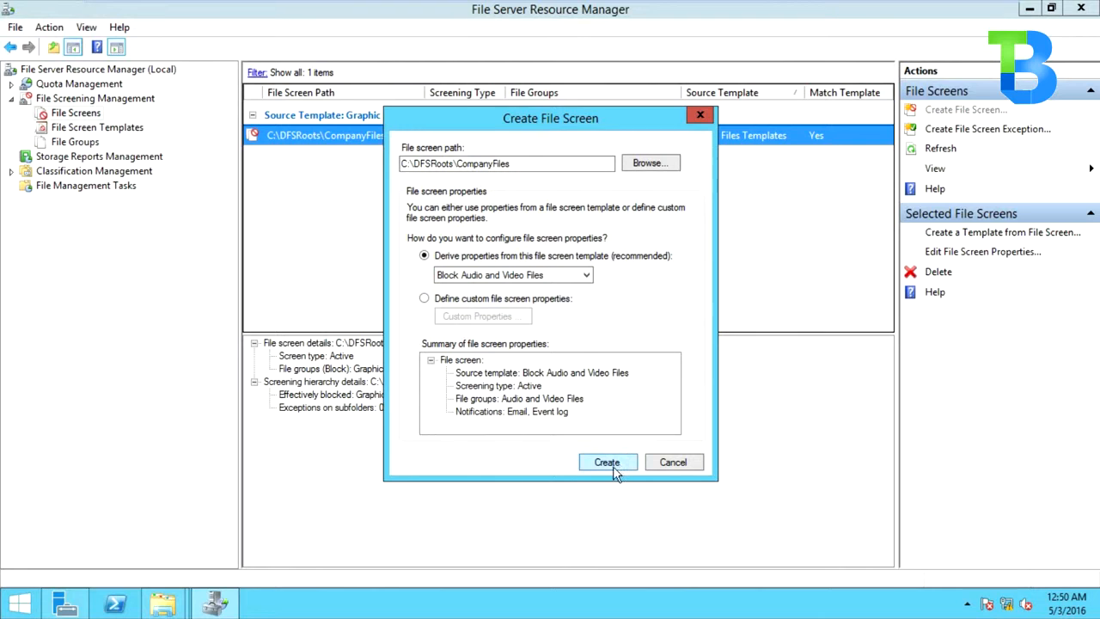
pyautogui.click(651, 162)
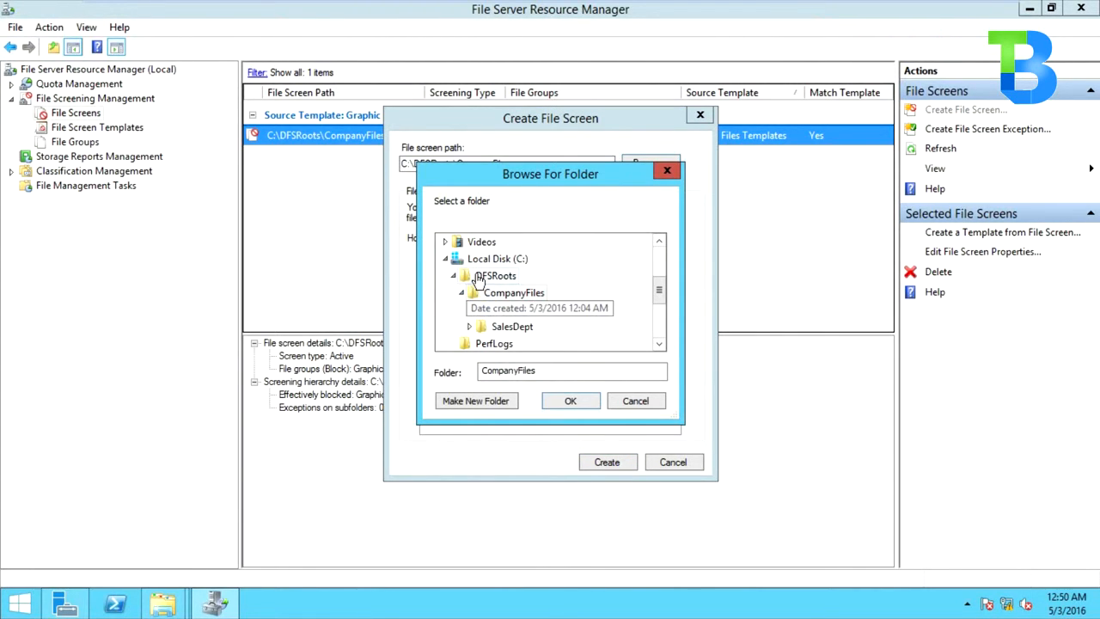
pyautogui.click(491, 274)
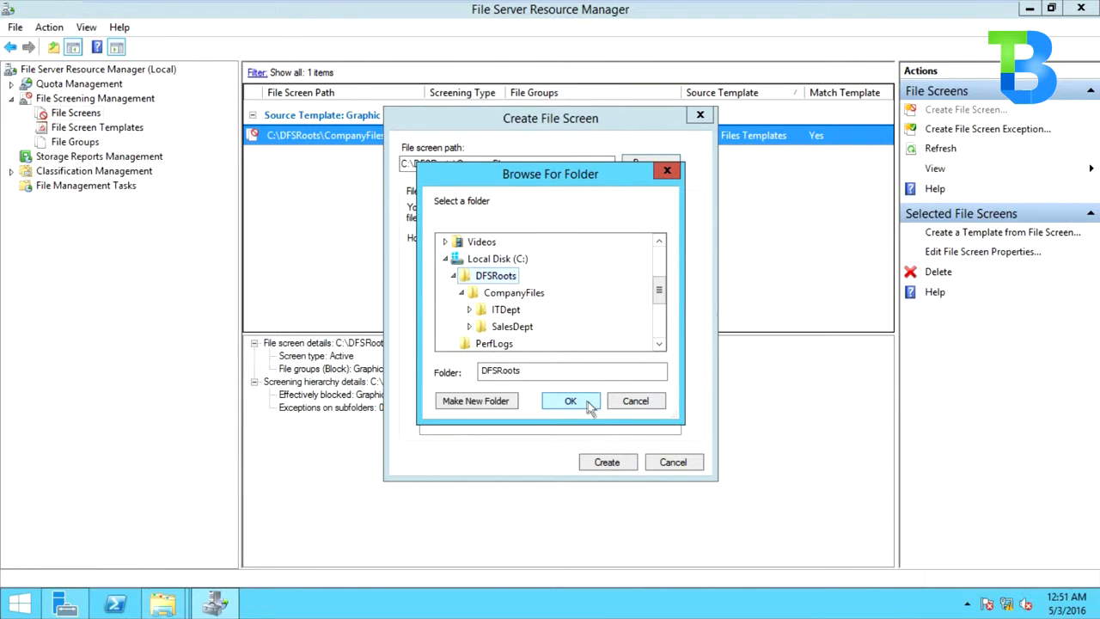
pyautogui.click(568, 401)
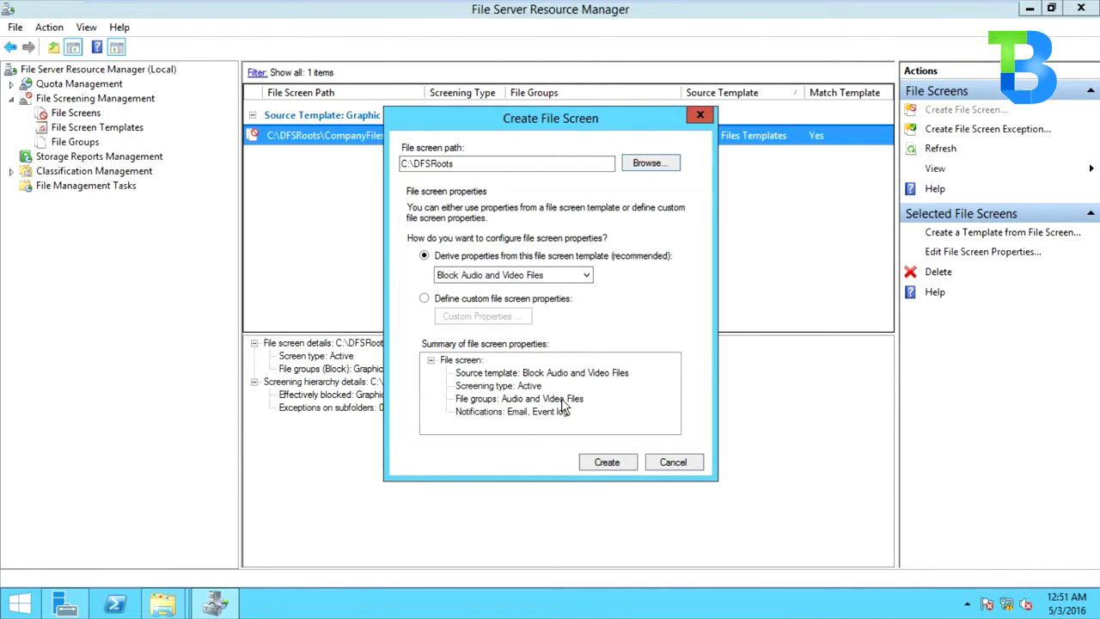
pyautogui.click(606, 461)
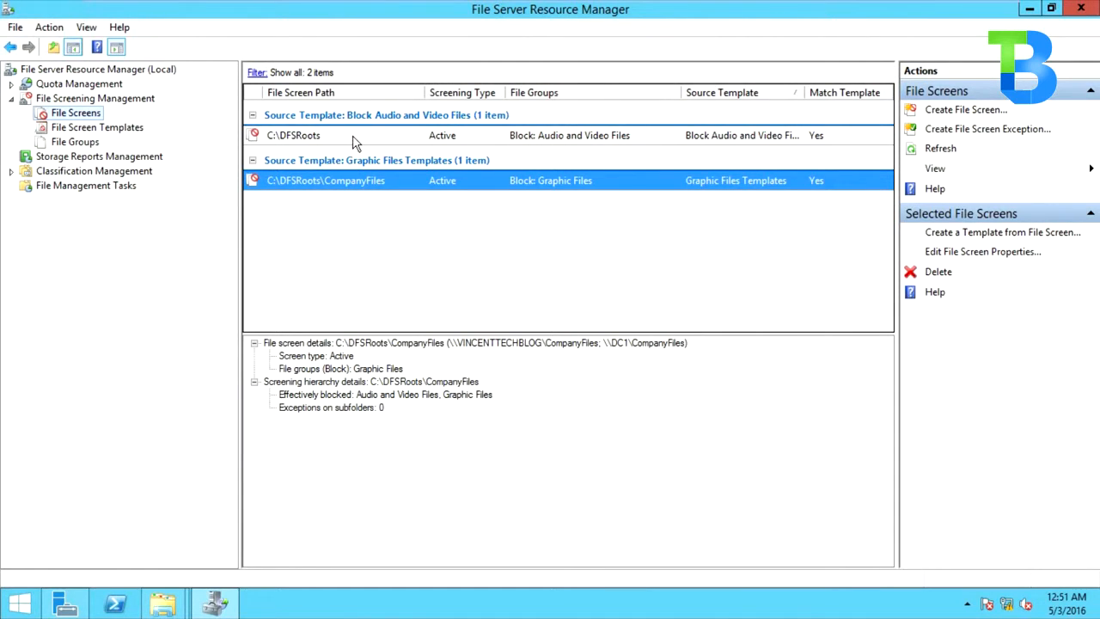
# Compare the blocked file groups and screening hierarchy details of the C:\DFSRoots and C:\DFSRoots\CompanyFiles file screens
pyautogui.click(309, 137)
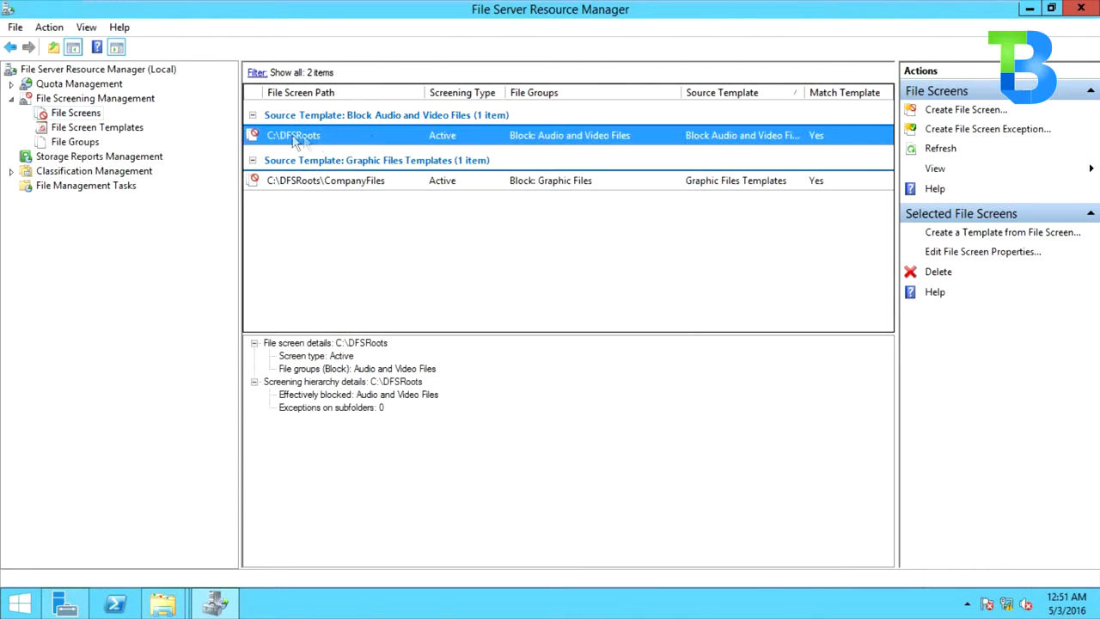
pyautogui.click(311, 184)
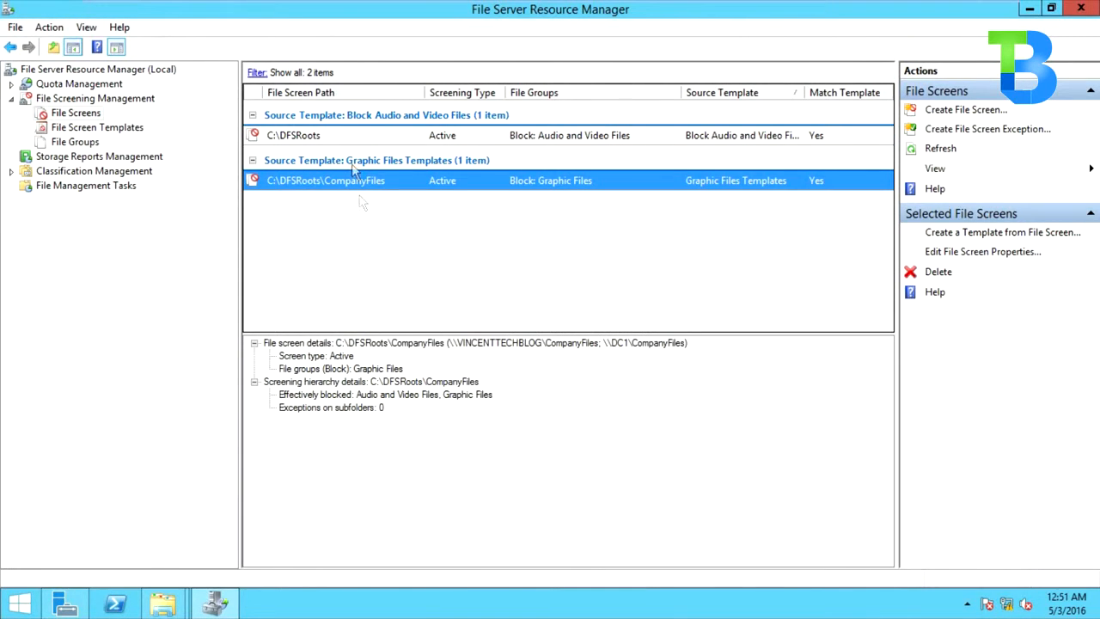
pyautogui.click(351, 137)
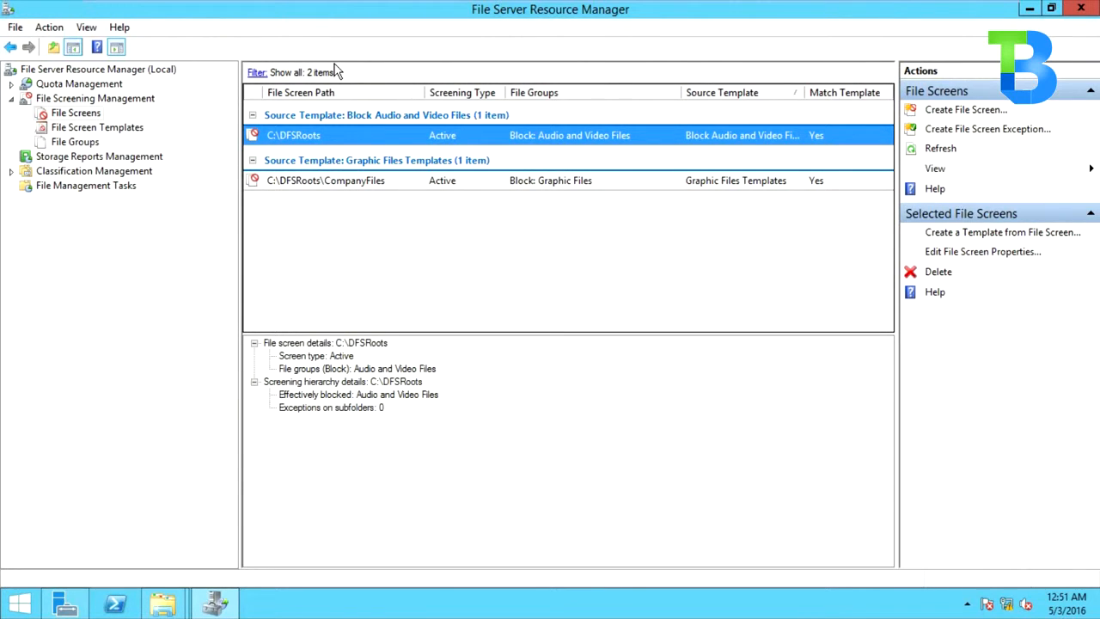
pyautogui.click(398, 182)
pyautogui.click(377, 135)
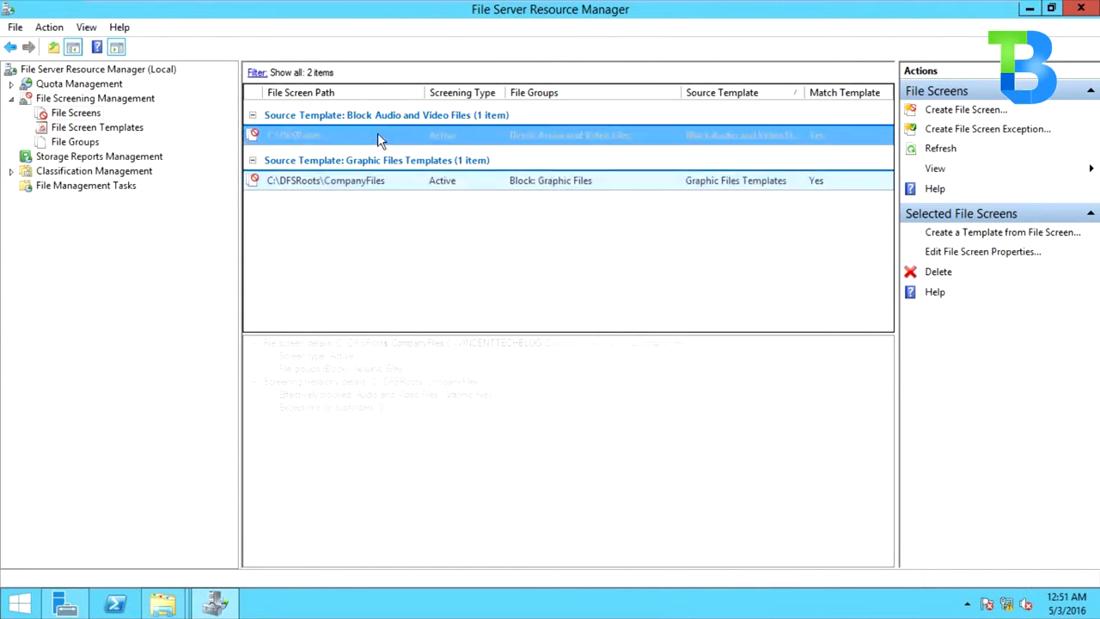
pyautogui.click(391, 184)
pyautogui.click(398, 135)
pyautogui.click(401, 181)
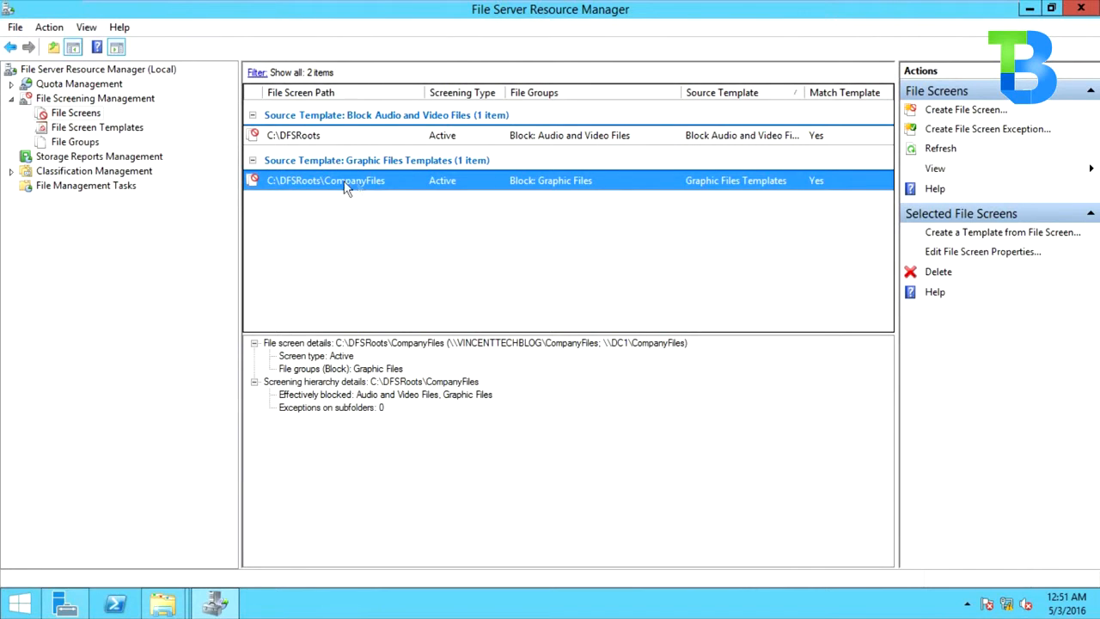
pyautogui.click(305, 141)
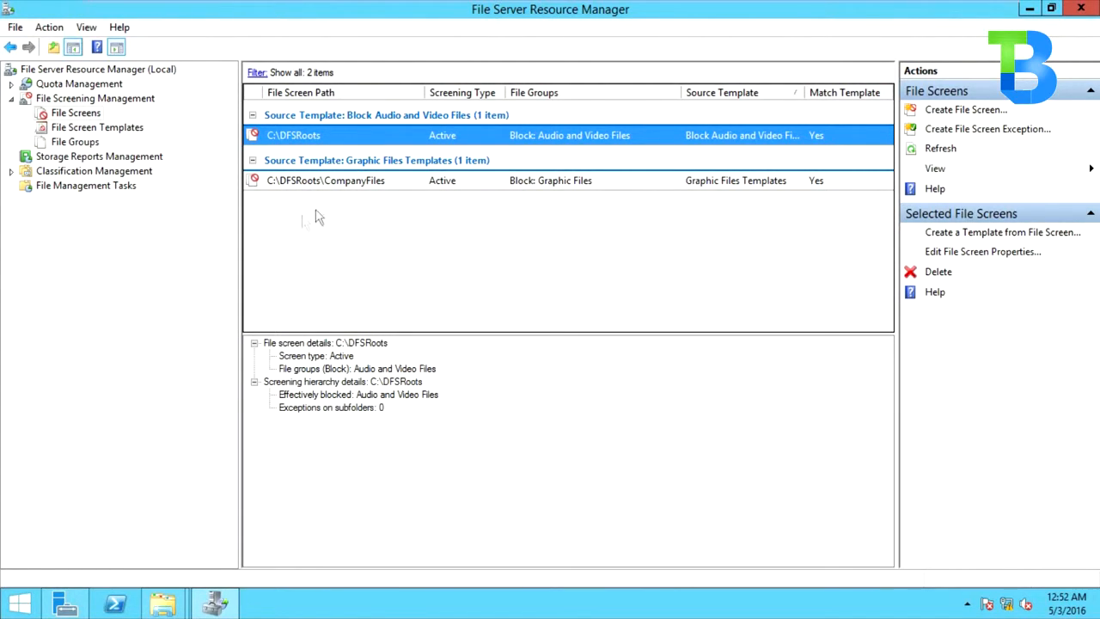
pyautogui.click(365, 190)
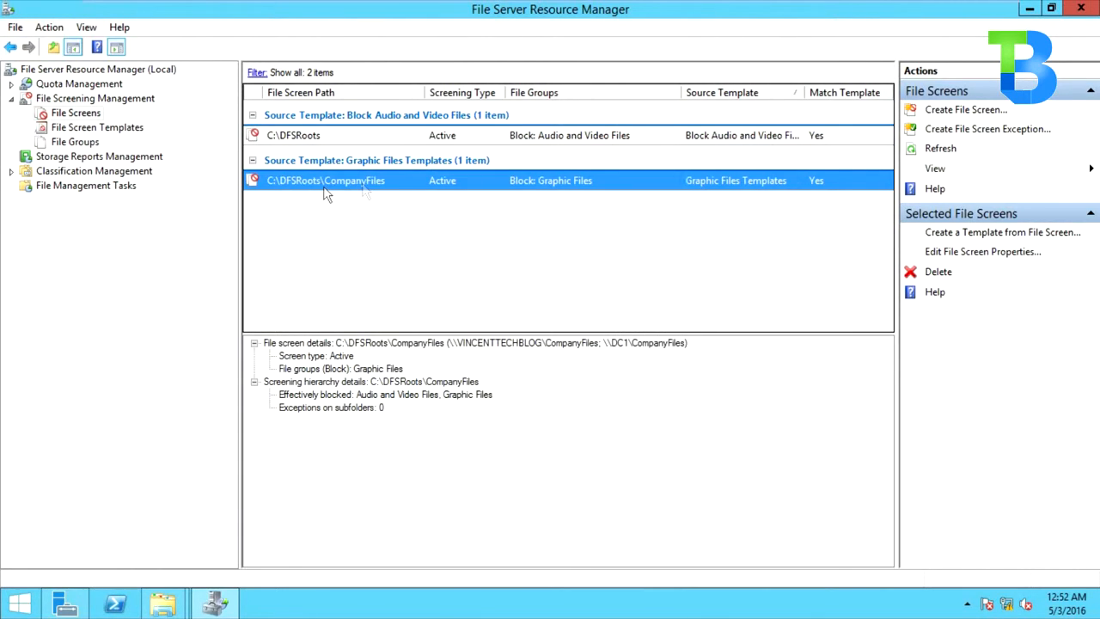
pyautogui.click(336, 136)
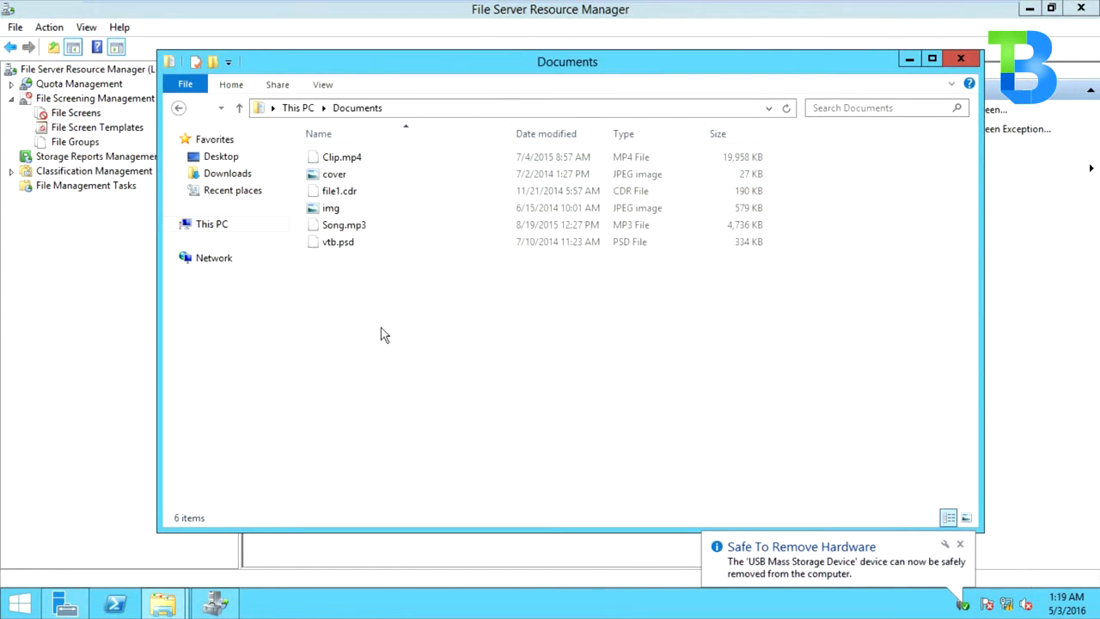
# Reposition the Documents folder window and copy file1.cdr from it
pyautogui.moveTo(381, 334); pyautogui.dragTo(375, 144)
pyautogui.moveTo(324, 73); pyautogui.dragTo(421, 53)
pyautogui.click(711, 373)
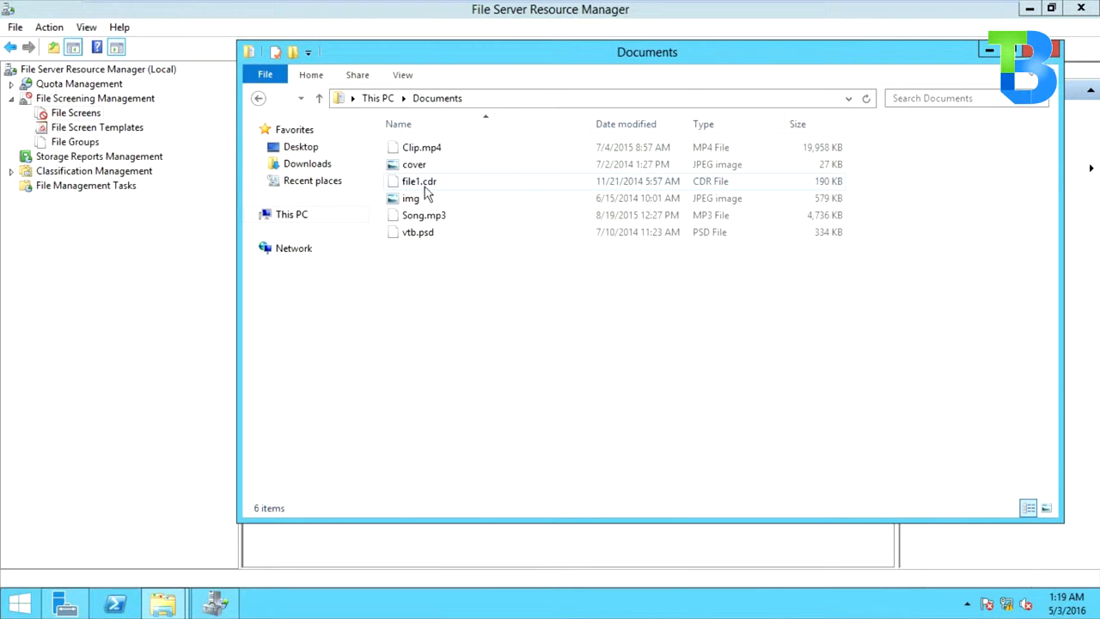
pyautogui.rightClick(414, 184)
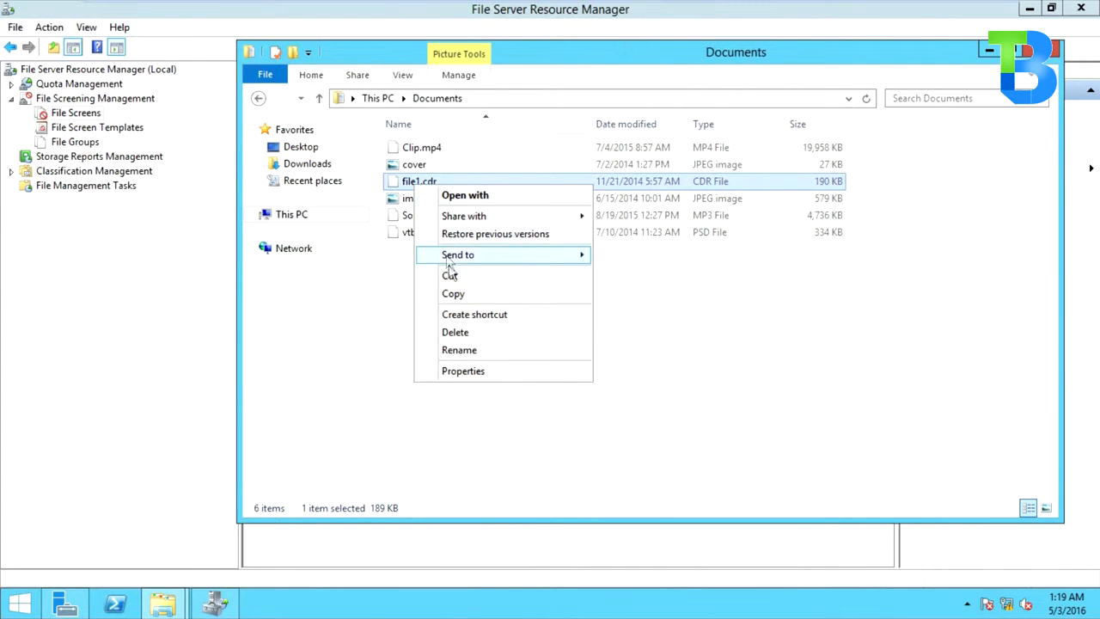
pyautogui.click(453, 294)
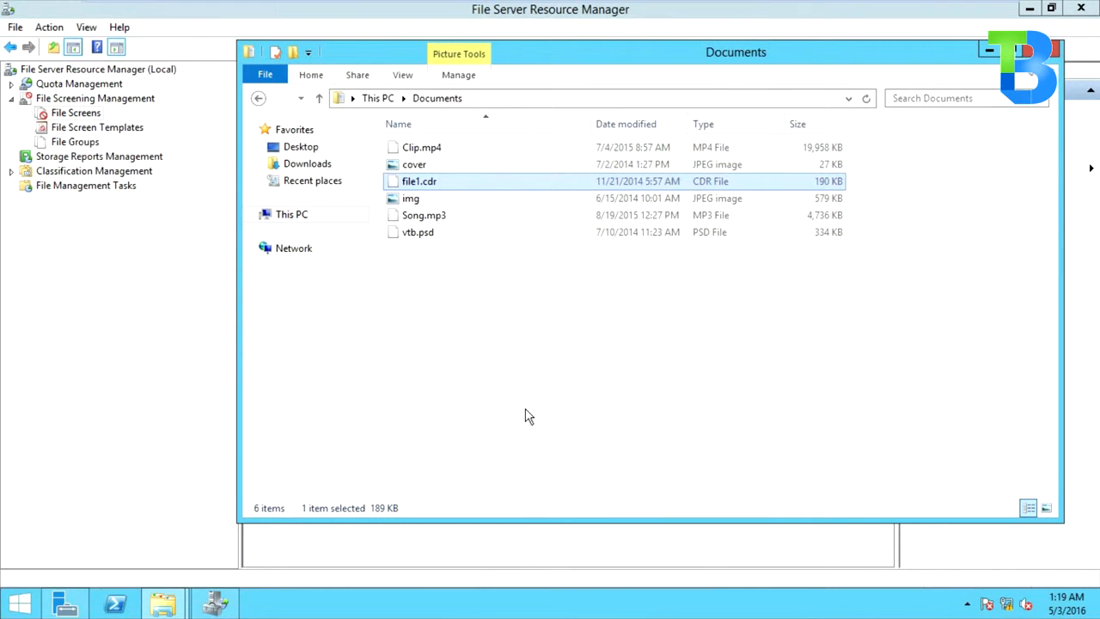
# Open the \\vincenttechblog.com\CompanyFiles share and try to paste file1.cdr into it, retrying once before cancelling
pyautogui.press('super+r')
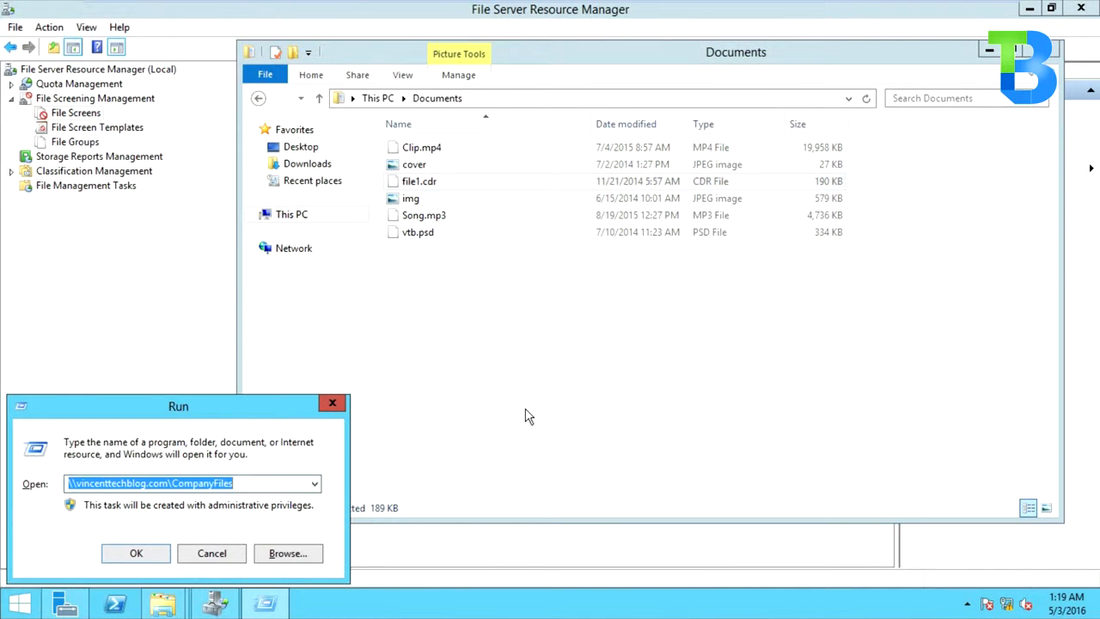
pyautogui.press('Right')
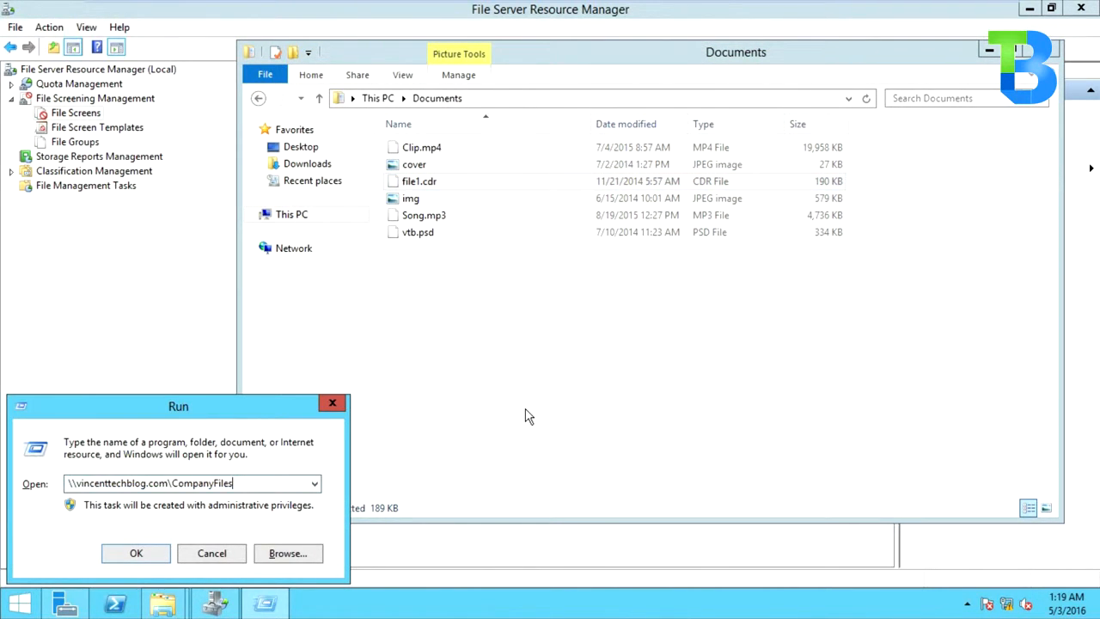
pyautogui.press('Return')
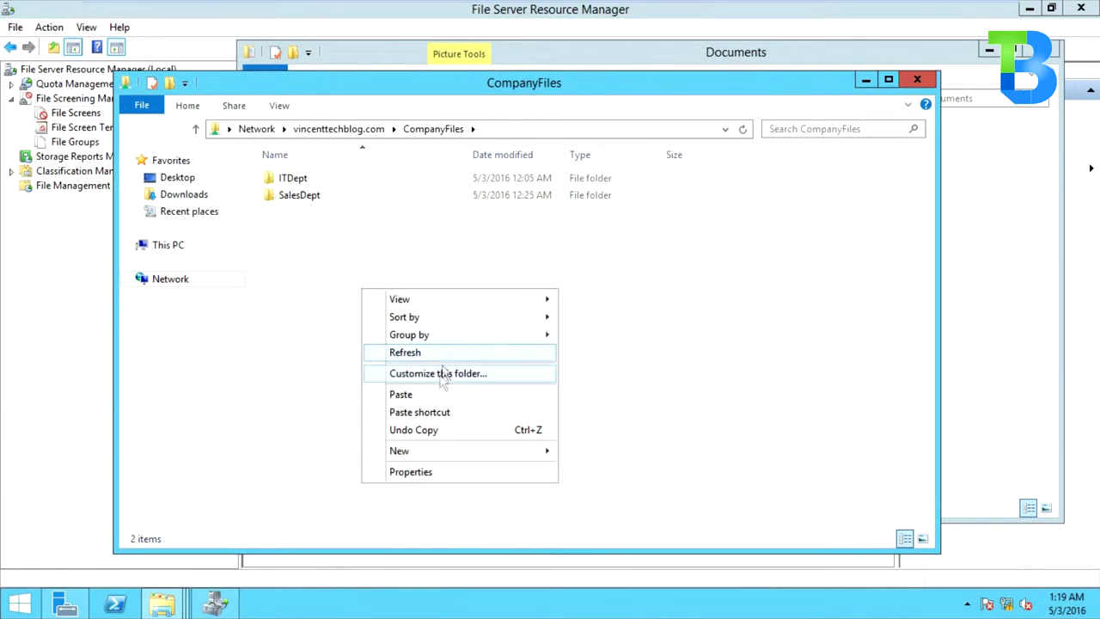
pyautogui.click(429, 394)
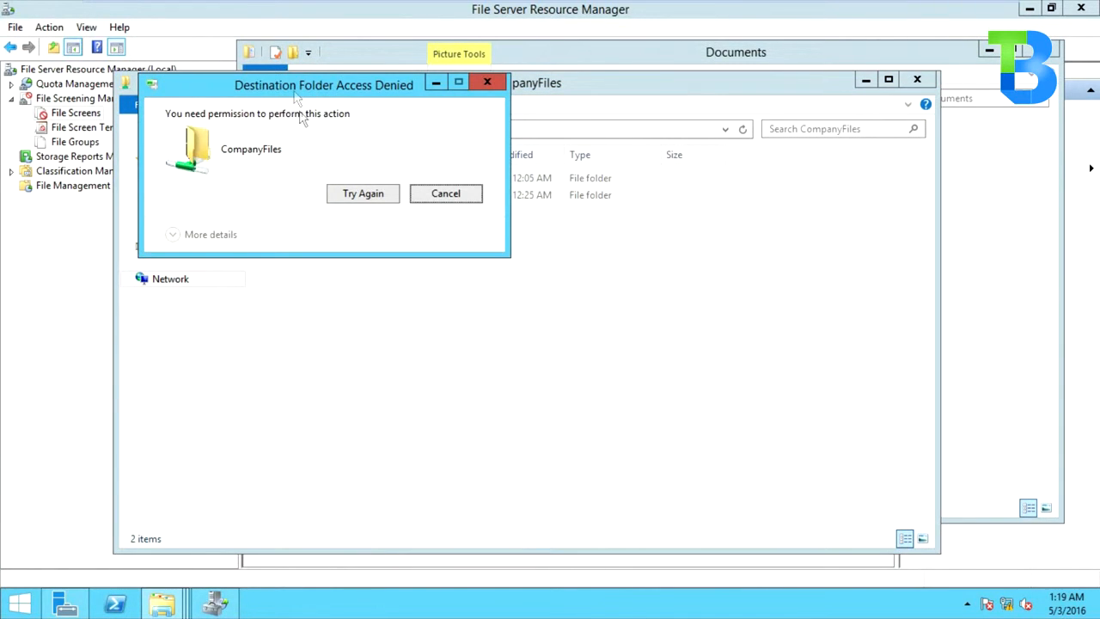
pyautogui.moveTo(288, 81); pyautogui.dragTo(620, 217)
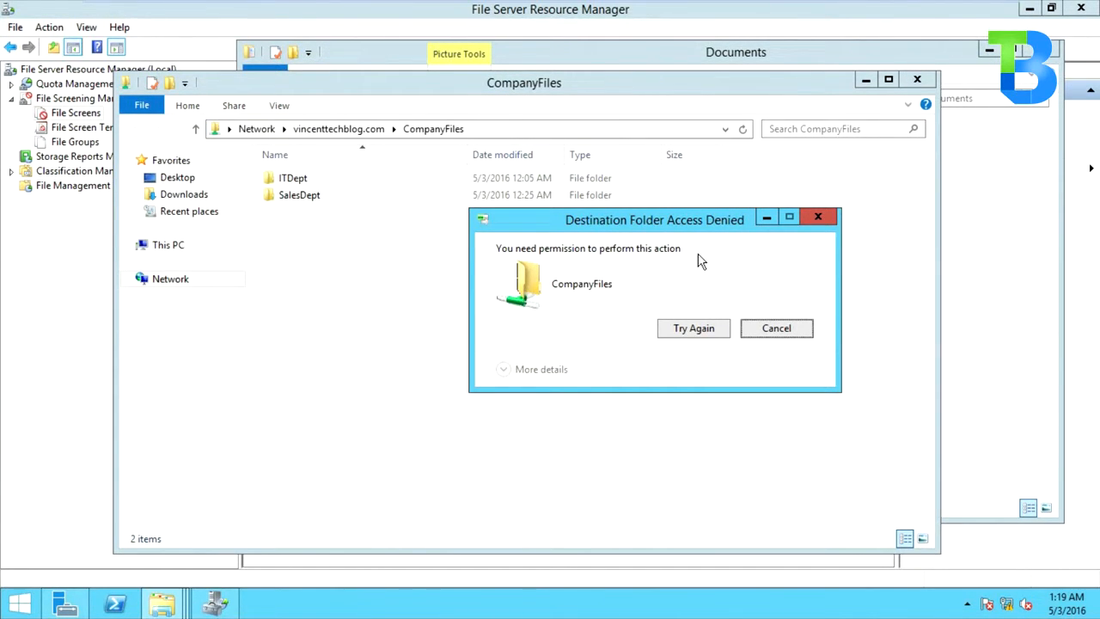
pyautogui.moveTo(670, 220); pyautogui.dragTo(675, 202)
pyautogui.click(687, 312)
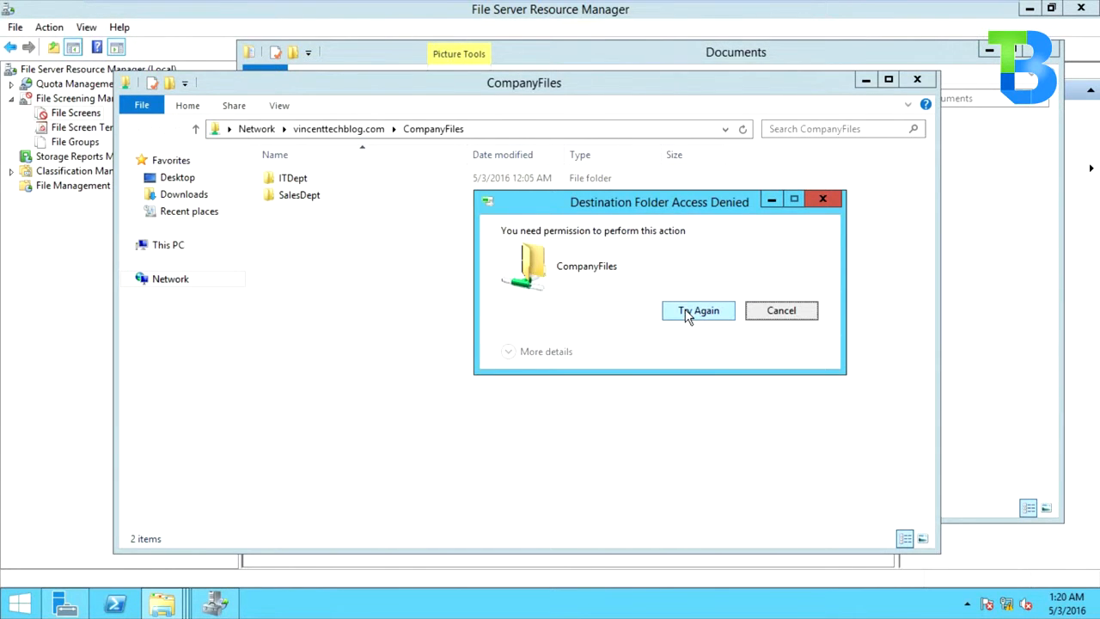
pyautogui.click(764, 313)
# Copy the cover JPEG image from Documents into the CompanyFiles share, arranging the two folder windows beside each other
pyautogui.moveTo(332, 94); pyautogui.dragTo(710, 94)
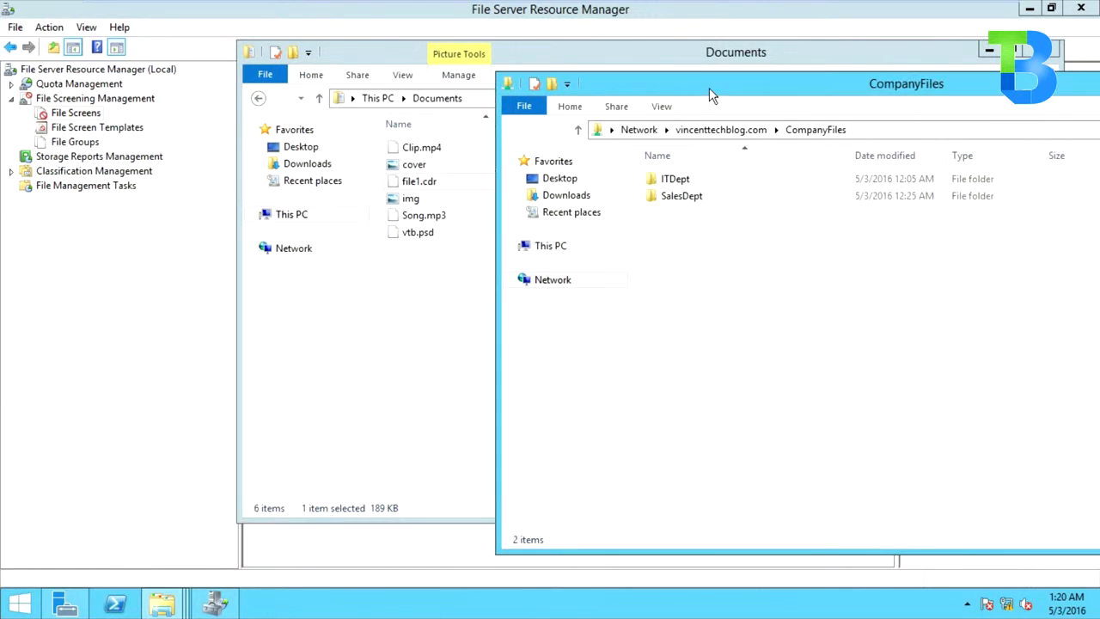
pyautogui.click(439, 290)
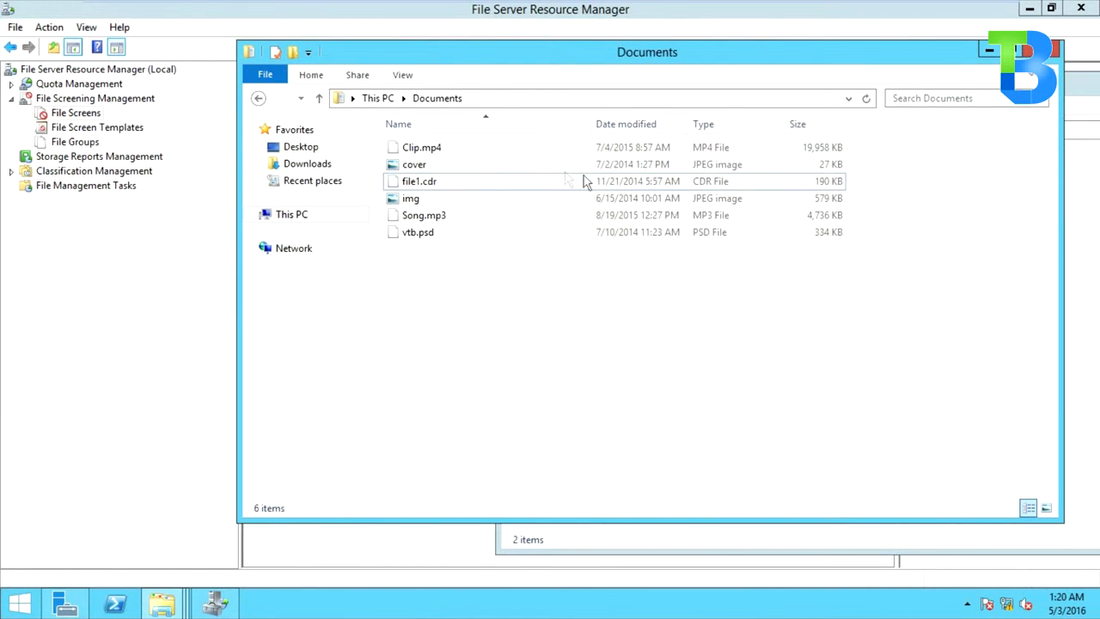
pyautogui.rightClick(415, 170)
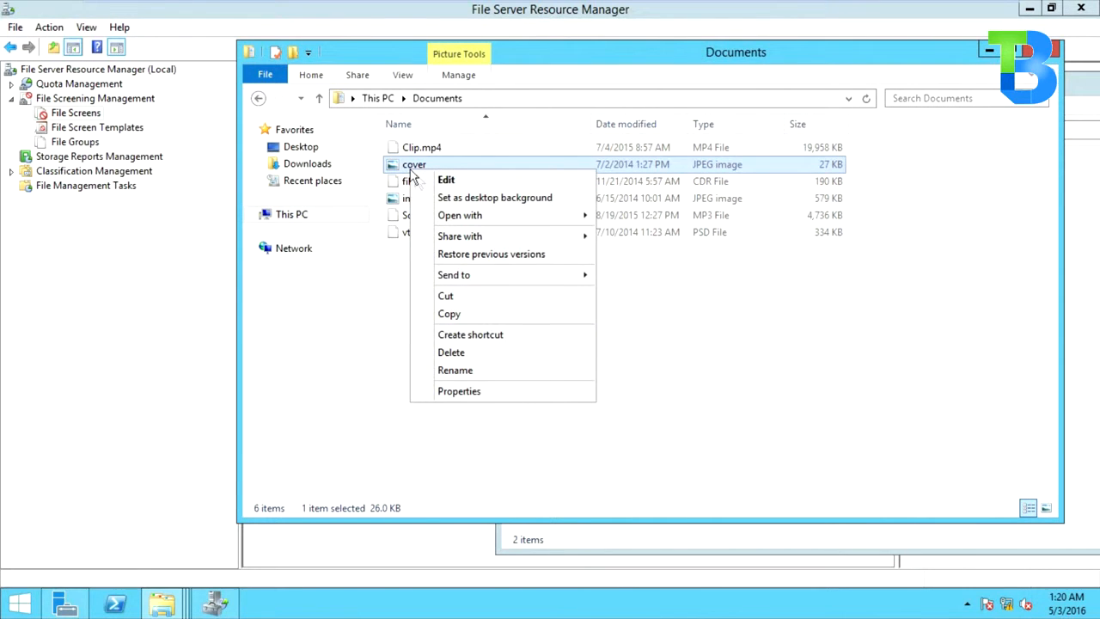
pyautogui.click(450, 314)
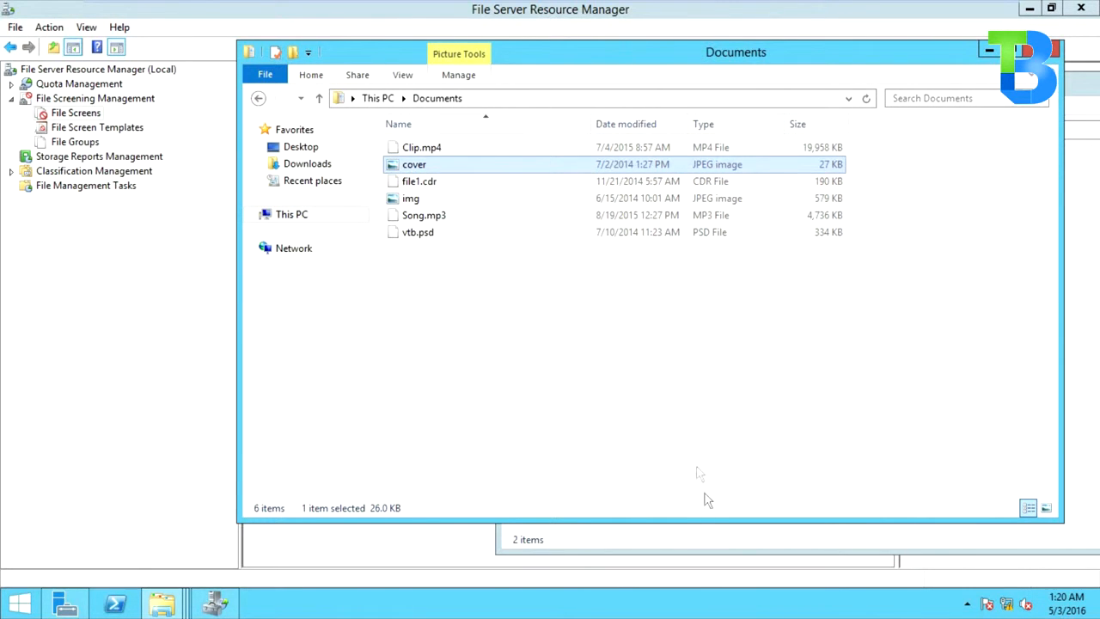
pyautogui.click(693, 537)
pyautogui.moveTo(646, 90); pyautogui.dragTo(415, 163)
pyautogui.rightClick(542, 376)
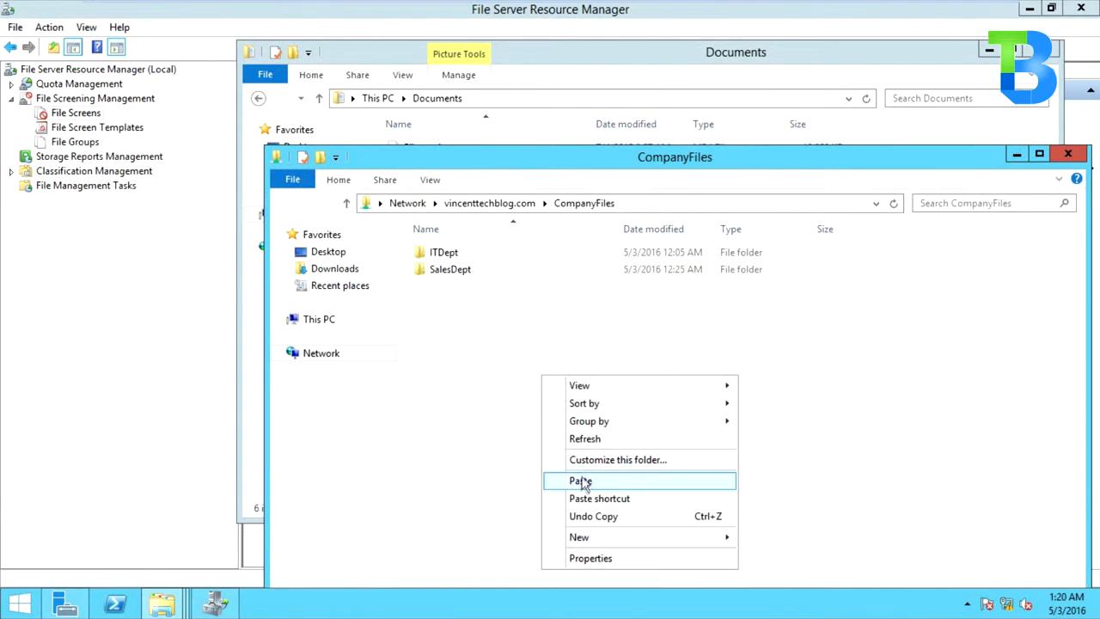
pyautogui.click(582, 480)
pyautogui.moveTo(566, 395); pyautogui.dragTo(528, 230)
pyautogui.click(552, 378)
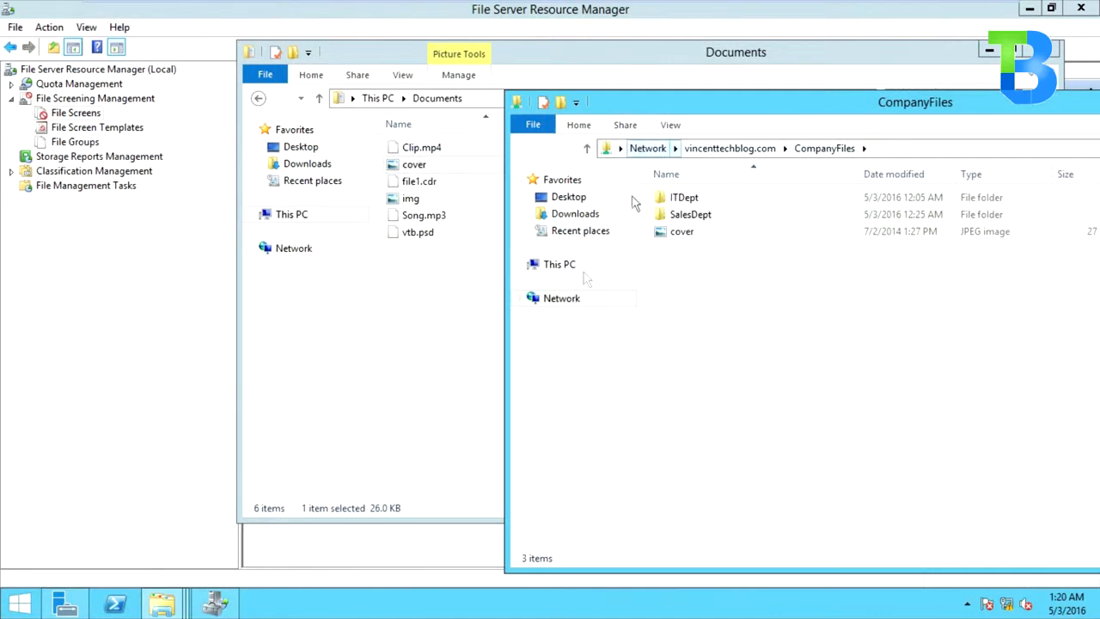
# Try to copy Song.mp3 from Documents into the CompanyFiles share, and close the copy dialog
pyautogui.click(459, 304)
pyautogui.rightClick(419, 219)
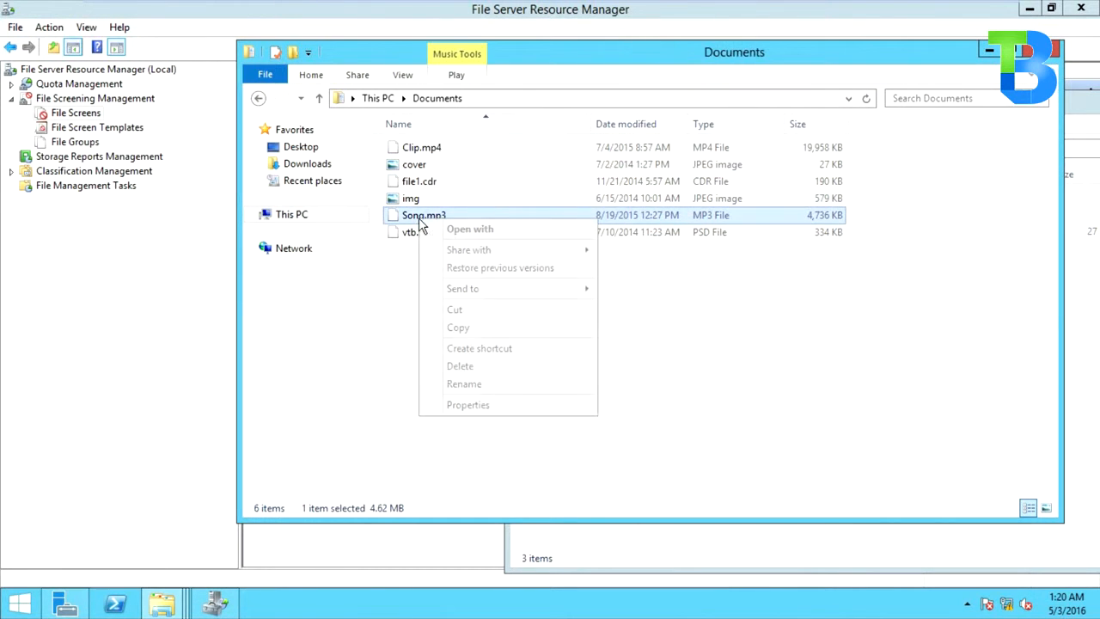
pyautogui.click(472, 329)
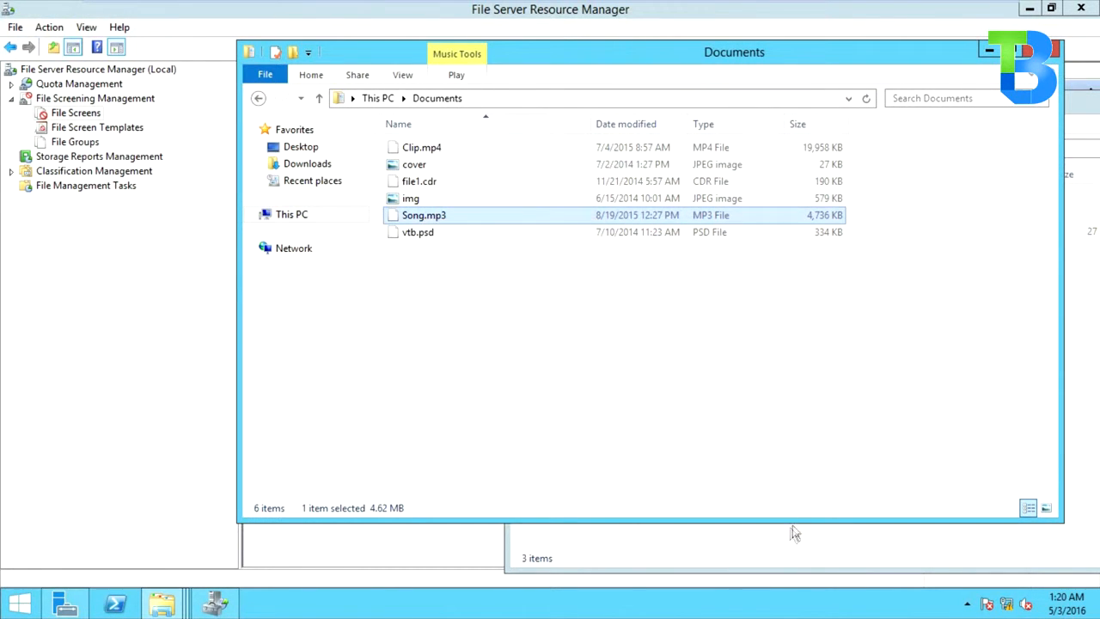
pyautogui.click(778, 540)
pyautogui.rightClick(711, 372)
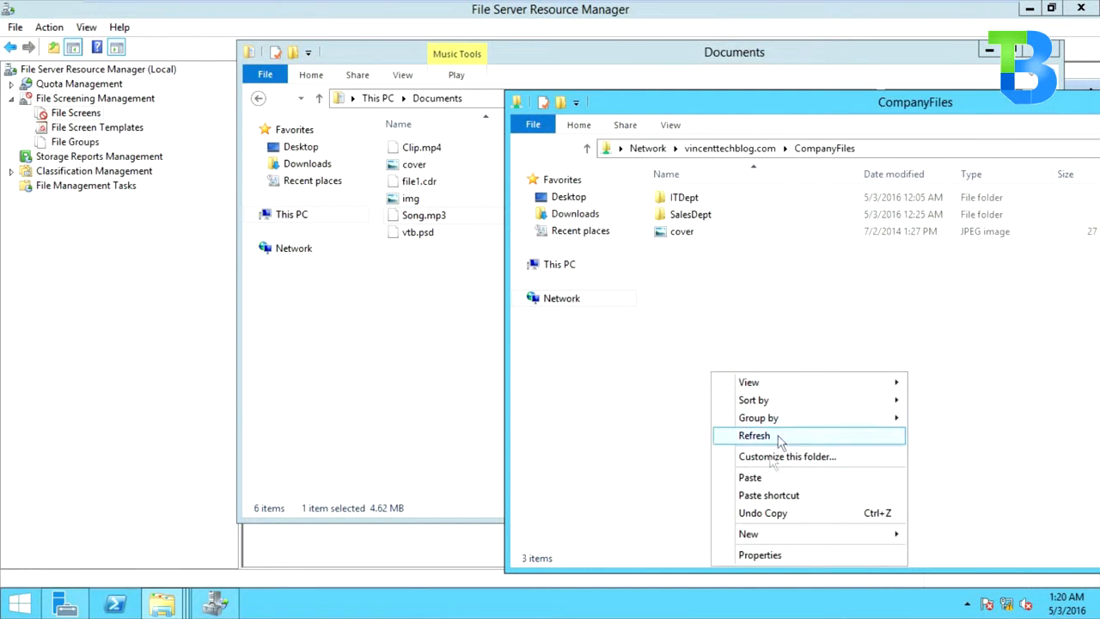
pyautogui.click(763, 477)
pyautogui.click(572, 196)
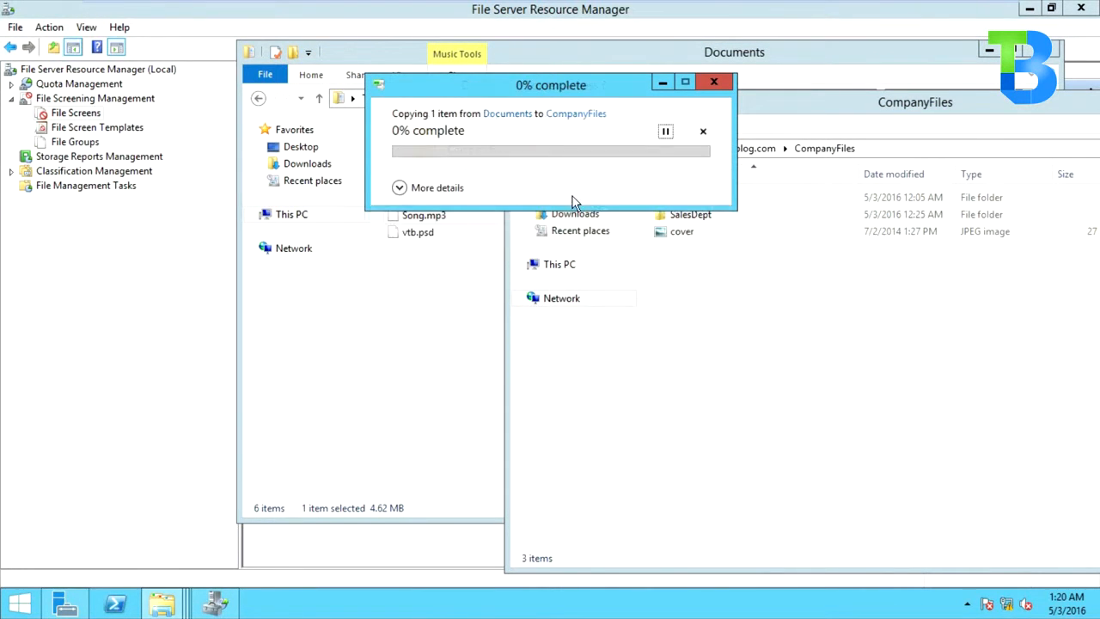
pyautogui.click(712, 83)
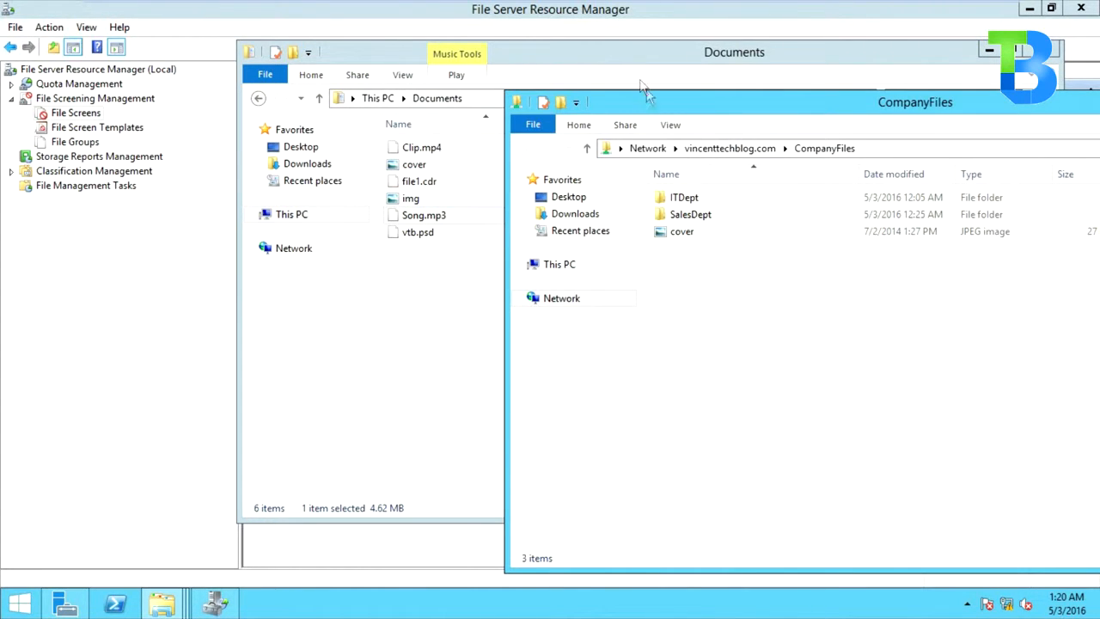
# Try to copy Clip.mp4 from Documents into the CompanyFiles share
pyautogui.rightClick(419, 150)
pyautogui.click(489, 258)
pyautogui.click(797, 551)
pyautogui.rightClick(724, 369)
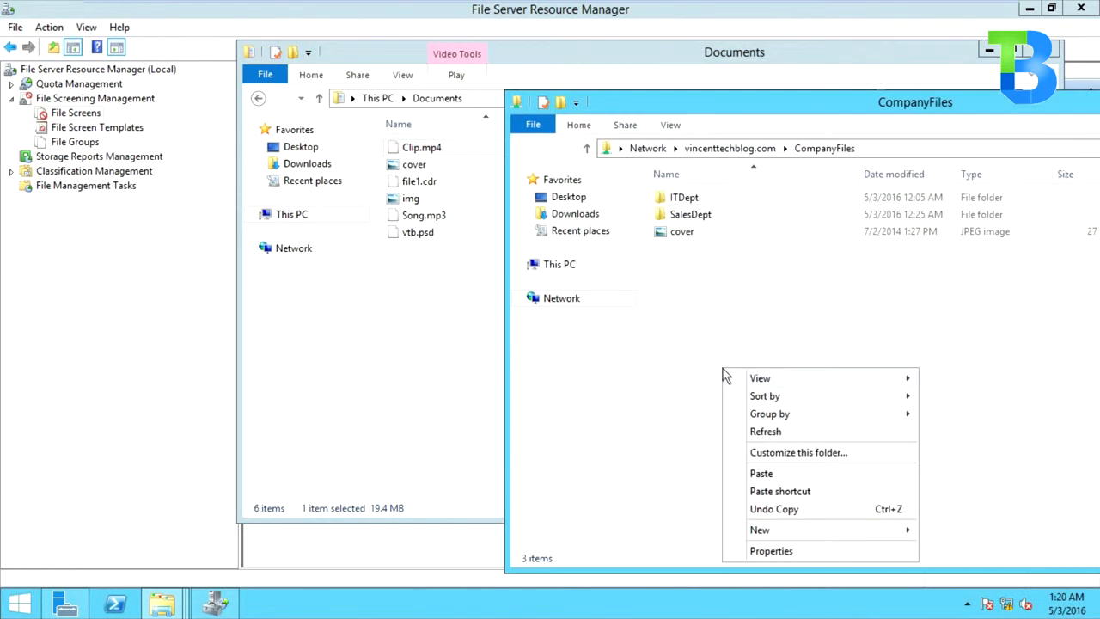
pyautogui.click(761, 475)
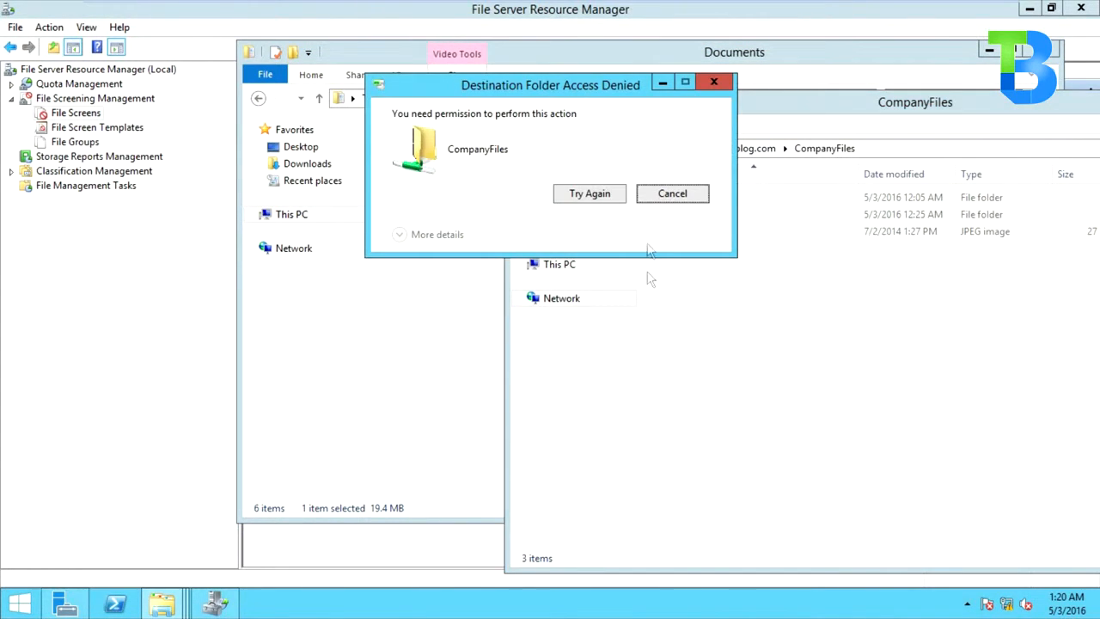
# Cancel the Clip.mp4 copy and review the contents of the CompanyFiles share
pyautogui.click(651, 201)
pyautogui.moveTo(637, 109); pyautogui.dragTo(460, 94)
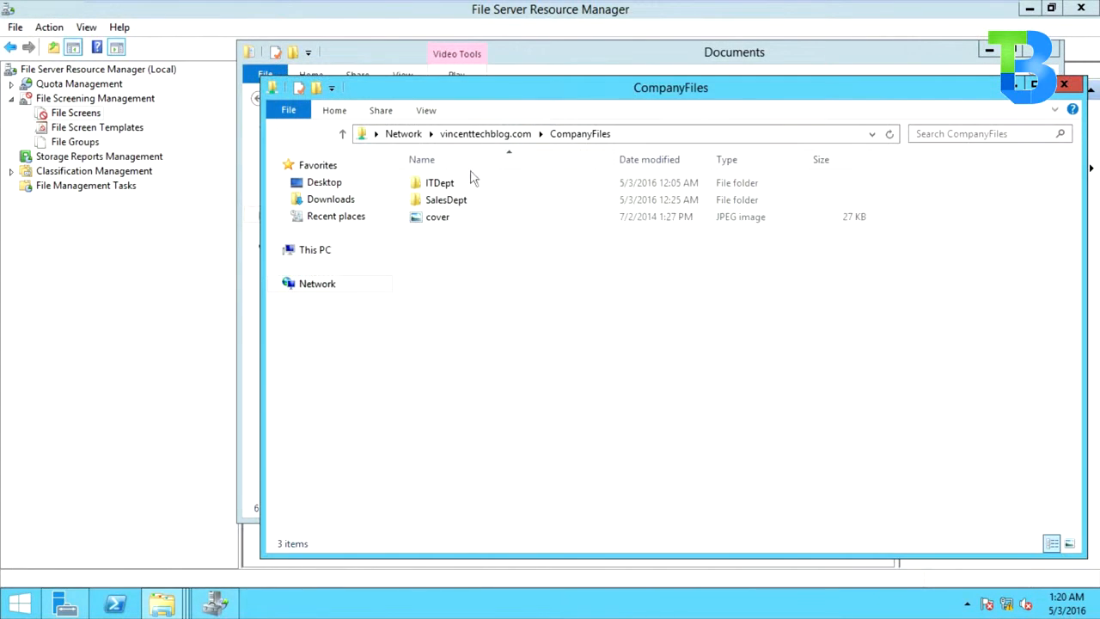
pyautogui.moveTo(496, 306); pyautogui.dragTo(495, 146)
pyautogui.click(522, 288)
pyautogui.moveTo(591, 97); pyautogui.dragTo(461, 101)
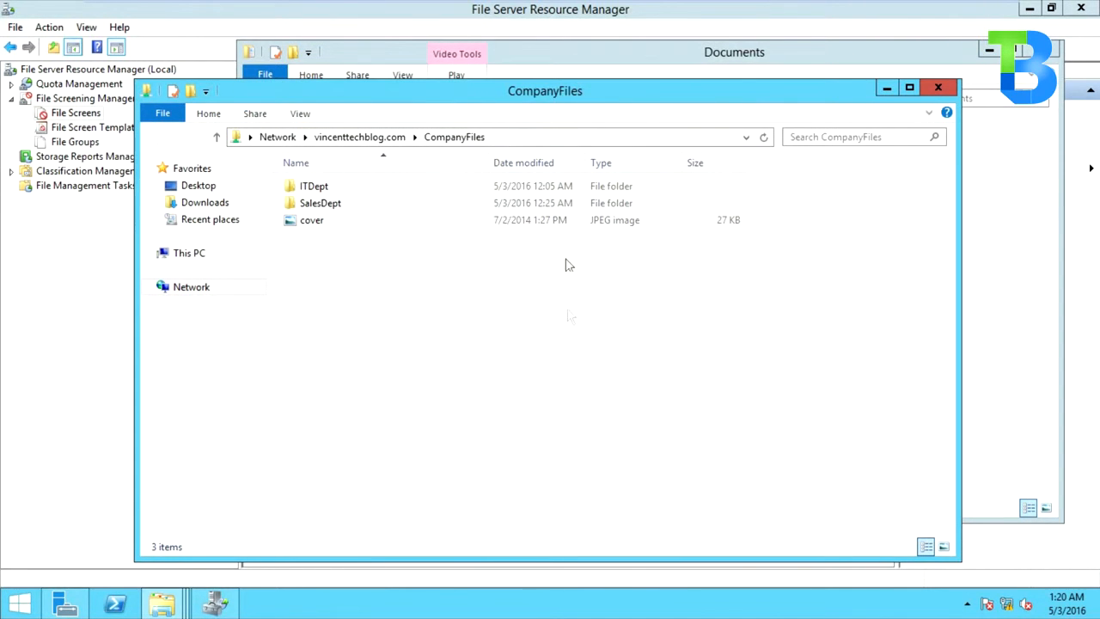
pyautogui.moveTo(509, 359); pyautogui.dragTo(481, 248)
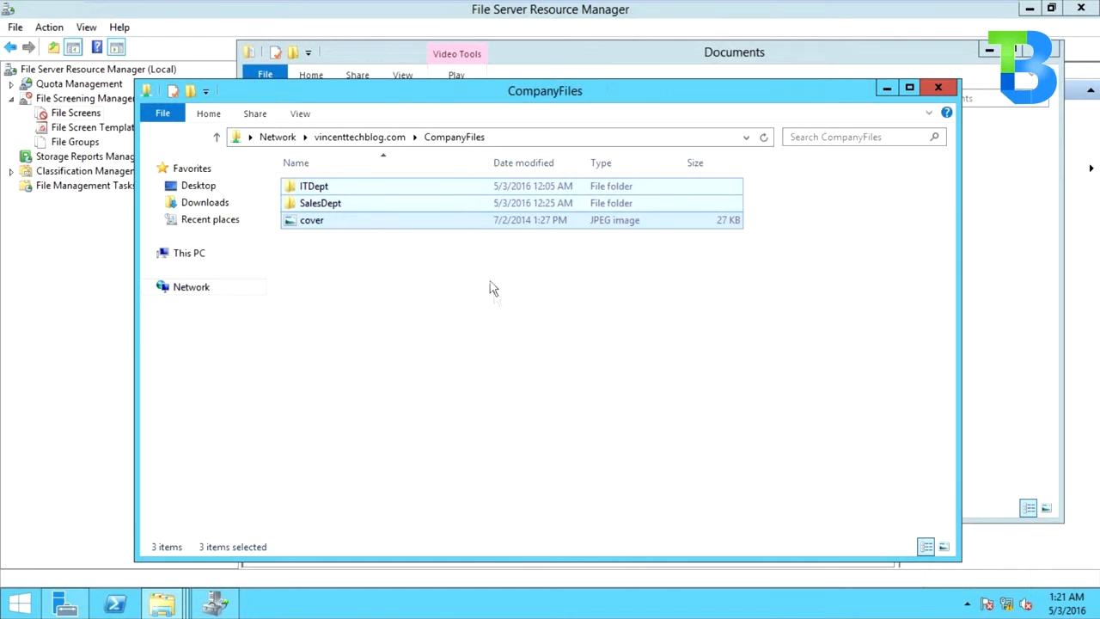
pyautogui.click(518, 341)
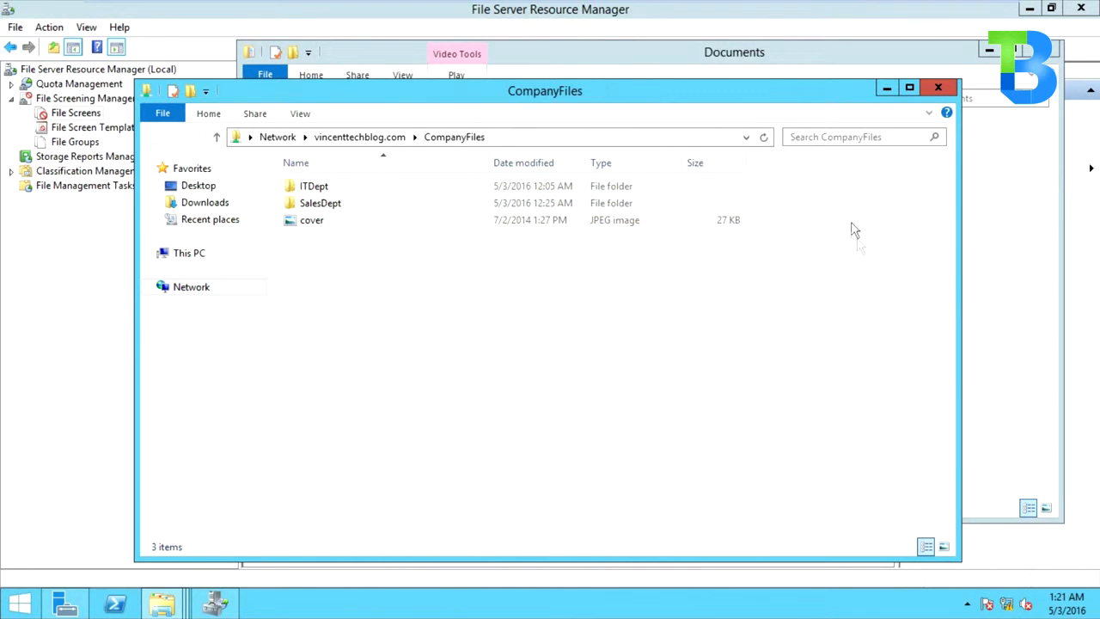
# Minimize the Documents window and close the CompanyFiles window
pyautogui.moveTo(667, 57); pyautogui.dragTo(521, 78)
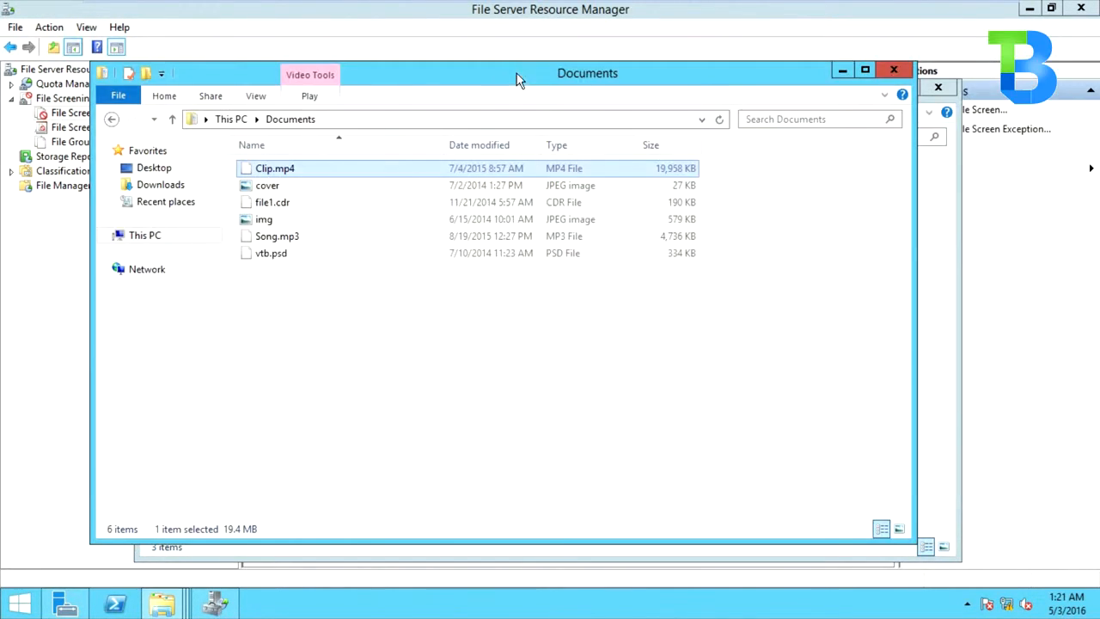
pyautogui.click(845, 71)
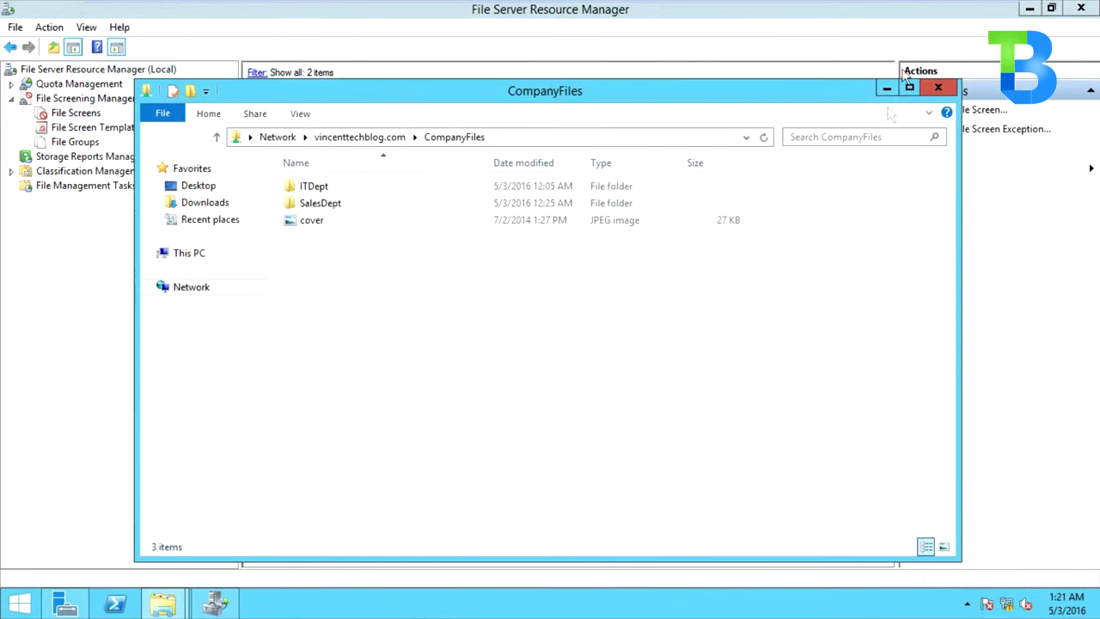
pyautogui.click(938, 89)
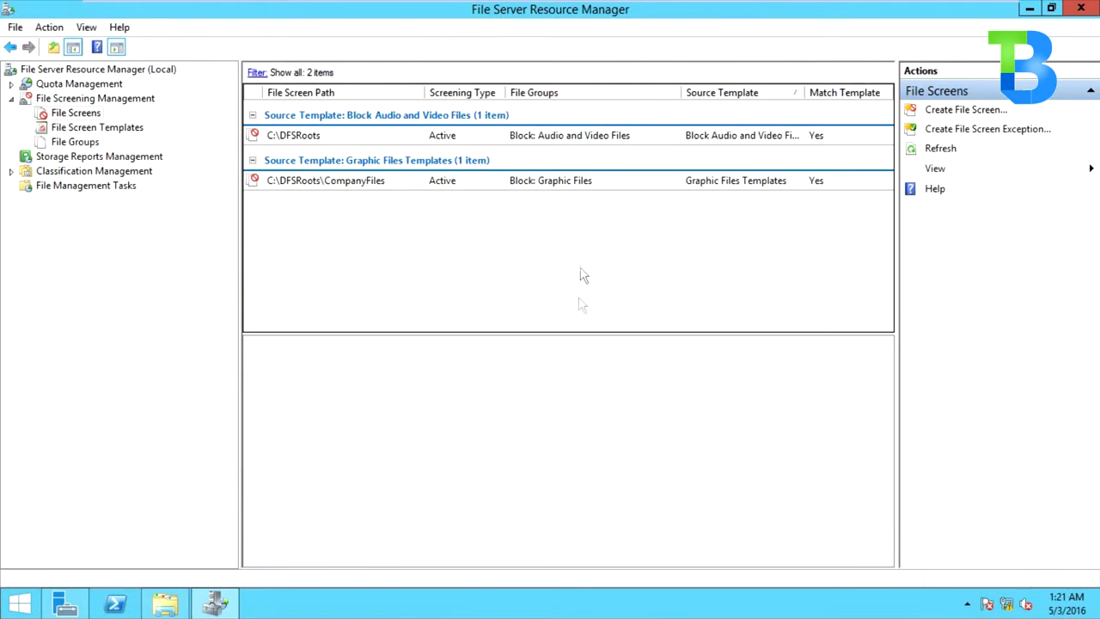
# Switch to the Windows 10 client, sign in with the domain user's account password, and dismiss the Start menu
pyautogui.press('super+l')
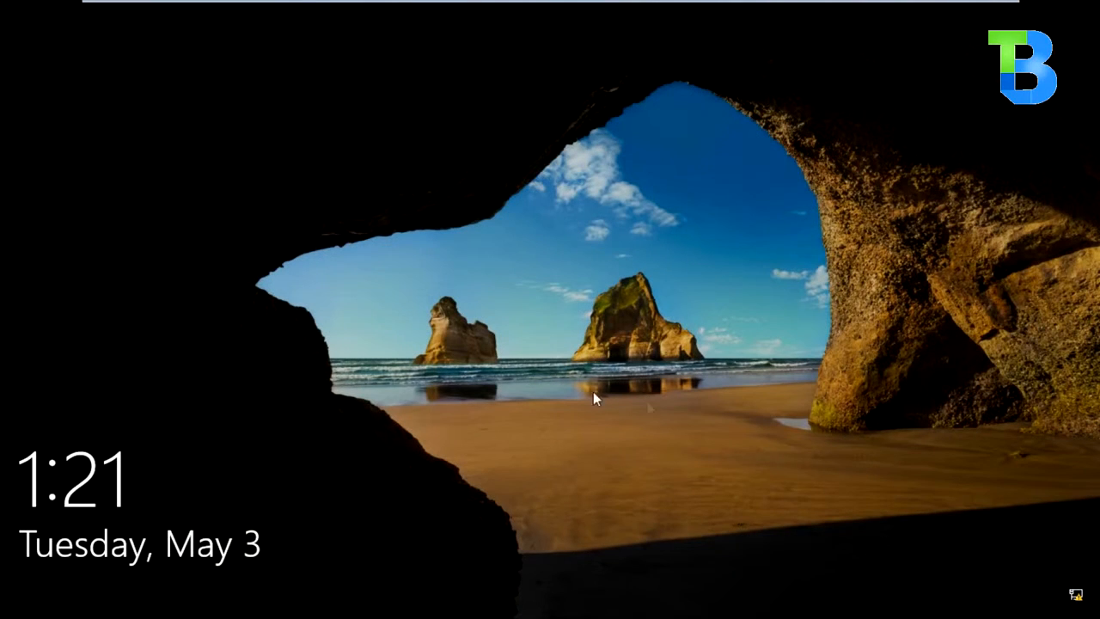
pyautogui.click(525, 429)
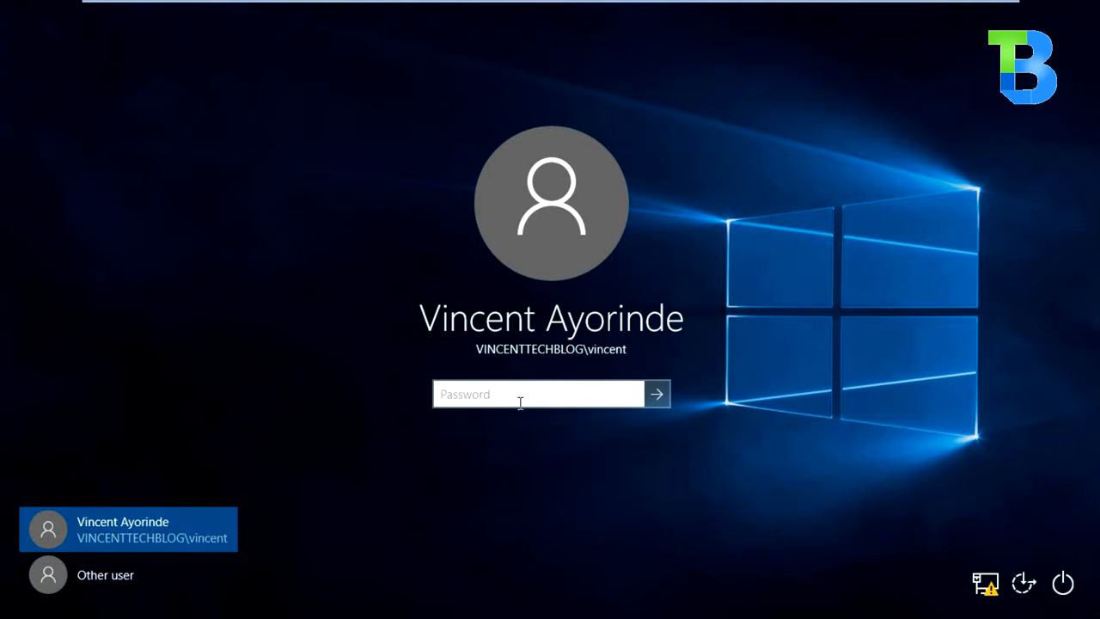
pyautogui.write('•')
pyautogui.press('Return')
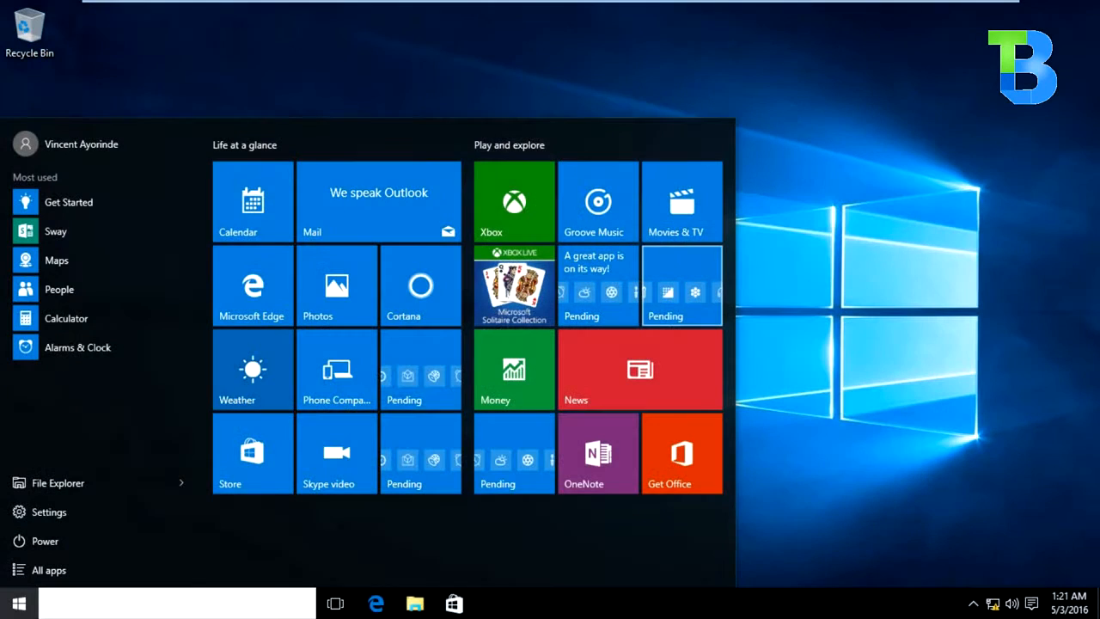
pyautogui.click(817, 254)
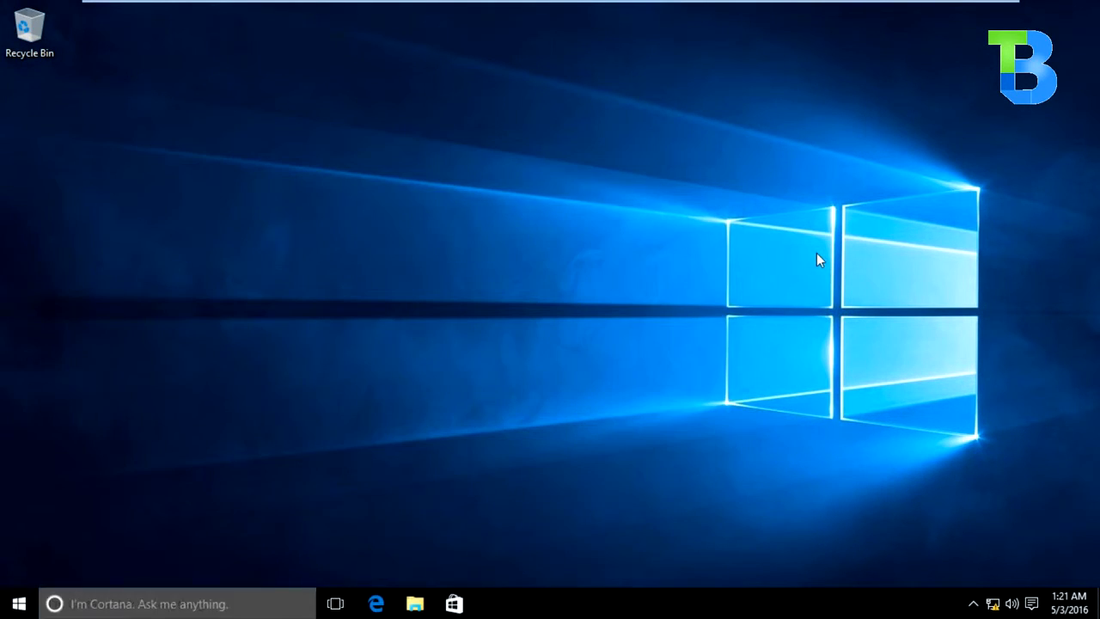
# Open the Documents folder in File Explorer and copy vtb.psd to the clipboard
pyautogui.click(421, 603)
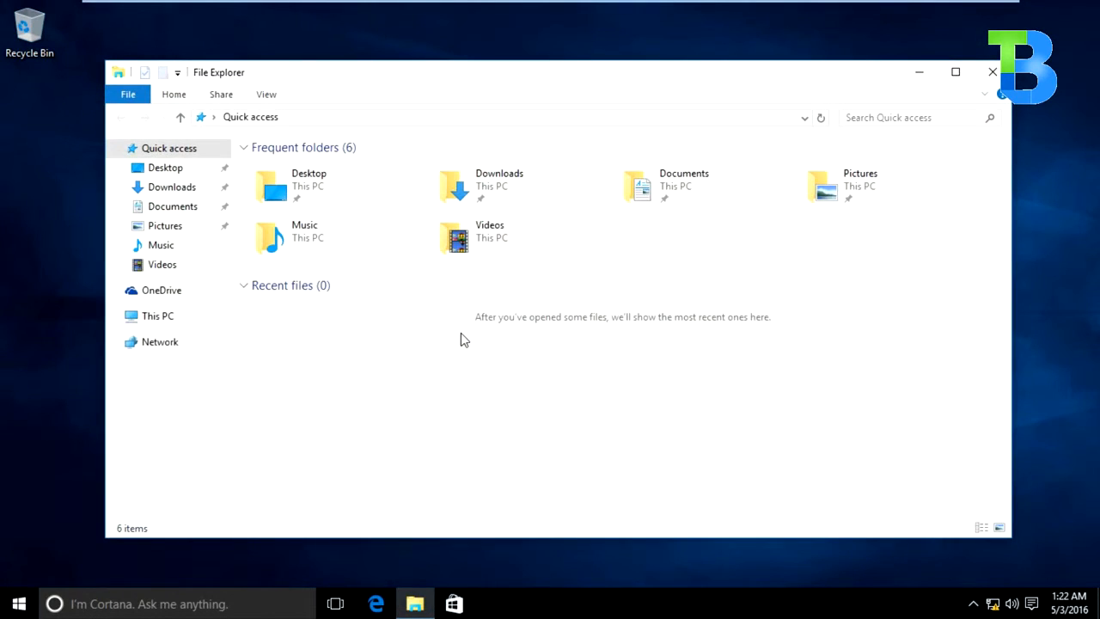
pyautogui.click(184, 207)
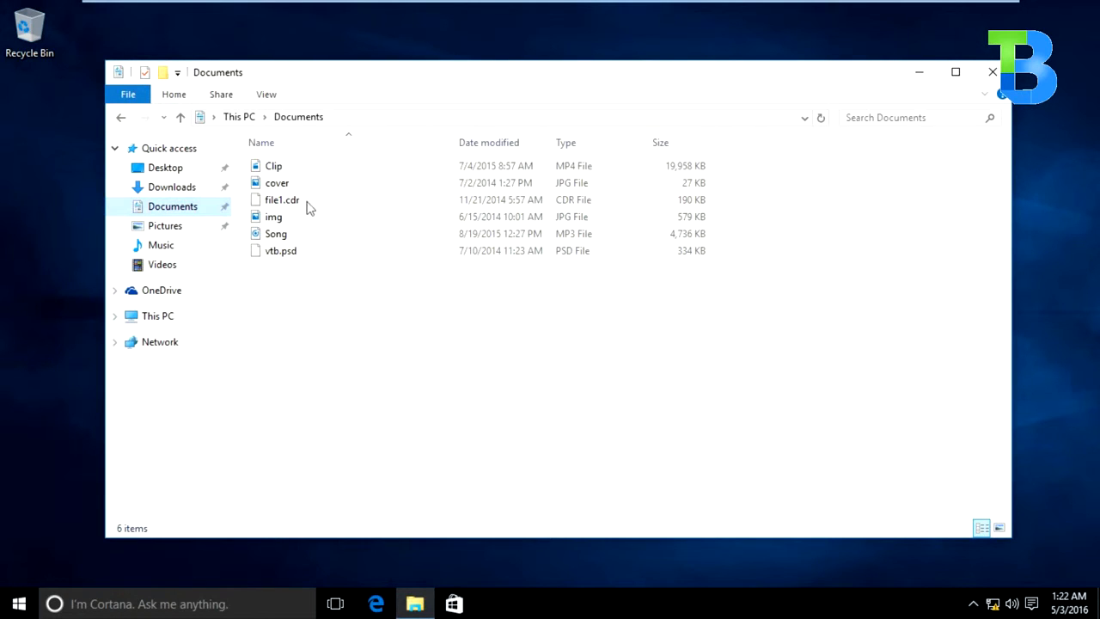
pyautogui.moveTo(312, 79); pyautogui.dragTo(411, 86)
pyautogui.moveTo(398, 329); pyautogui.dragTo(393, 230)
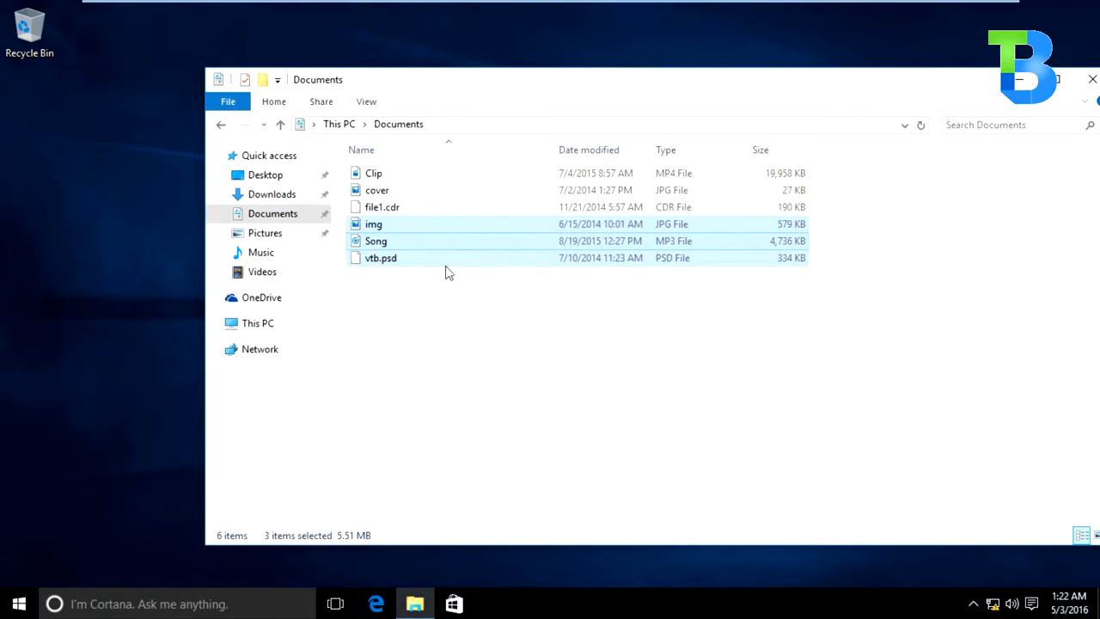
pyautogui.click(433, 338)
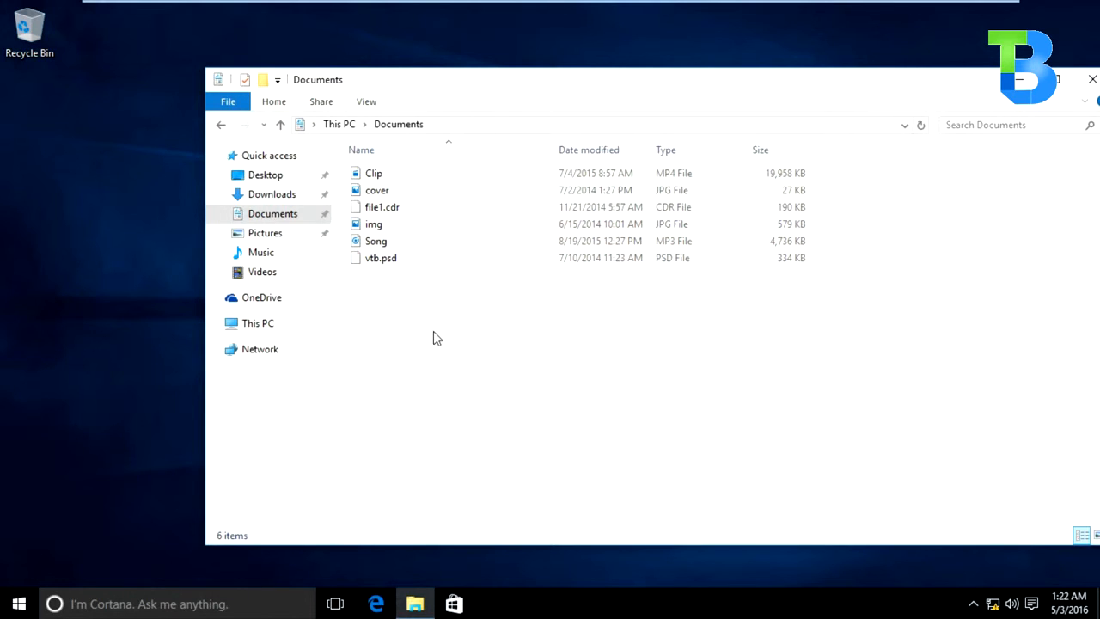
pyautogui.rightClick(393, 266)
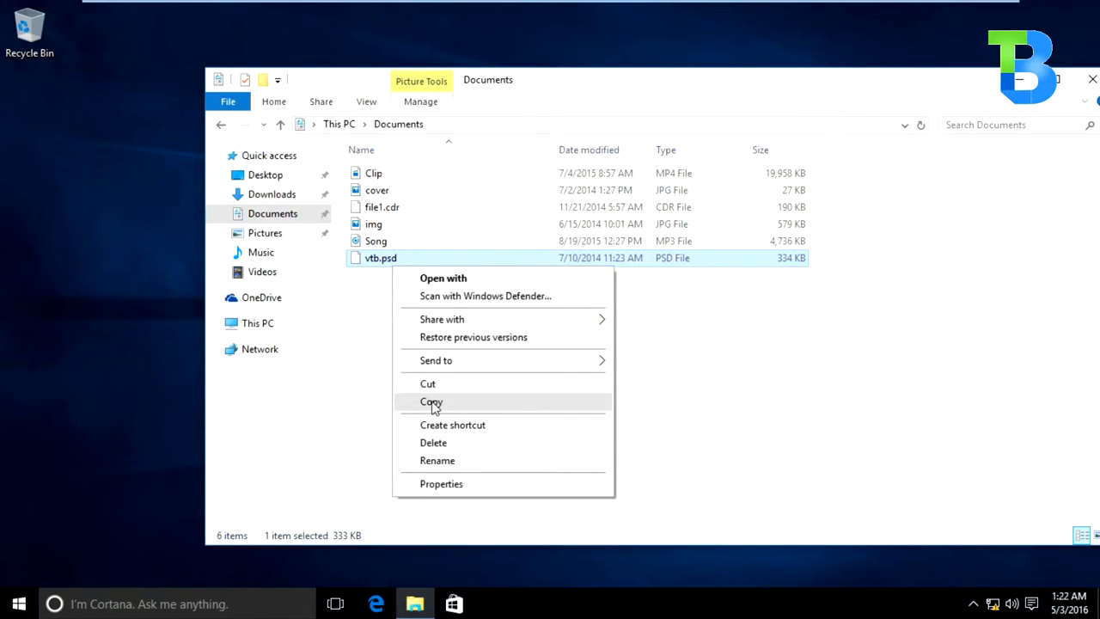
pyautogui.click(432, 402)
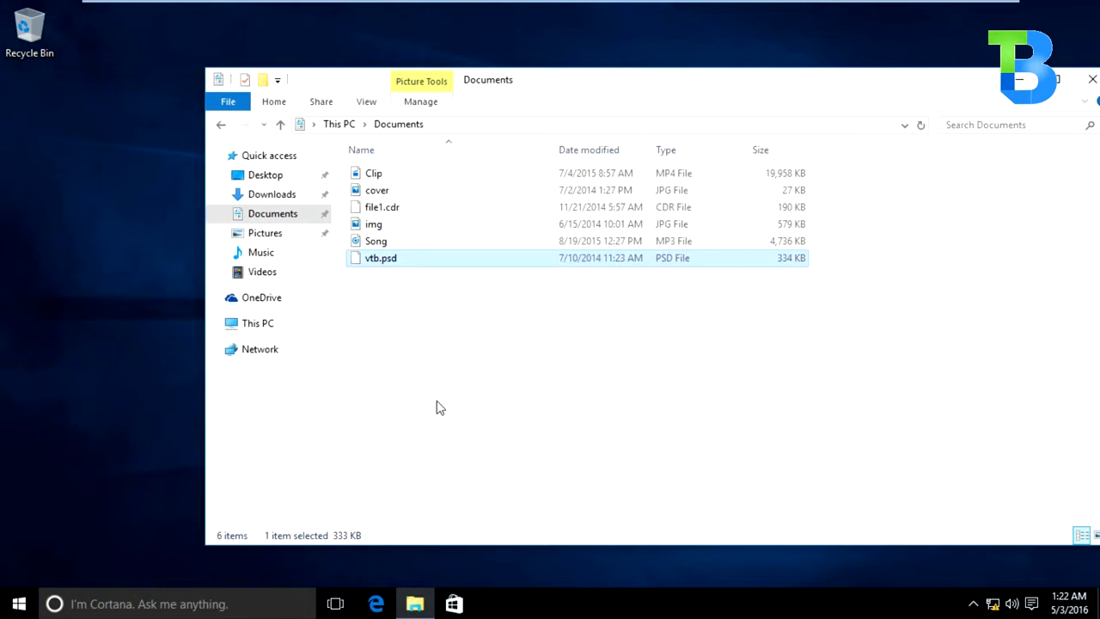
# Open the \\vincenttechblog.com\CompanyFiles share through the Run dialog and place its window beside Documents
pyautogui.press('super+r')
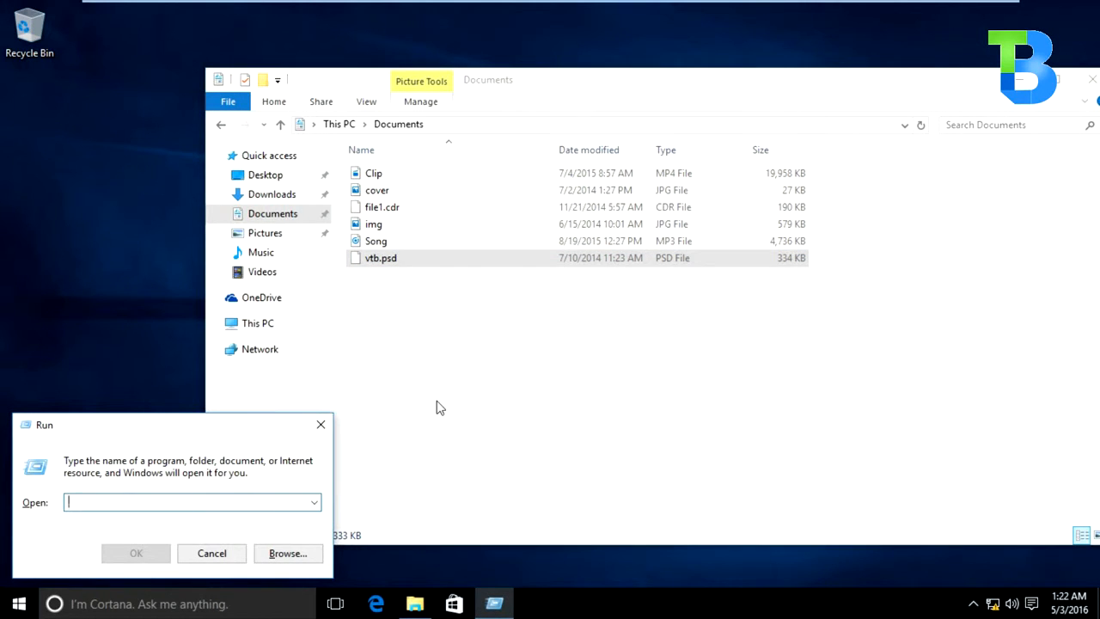
pyautogui.write('\\\\')
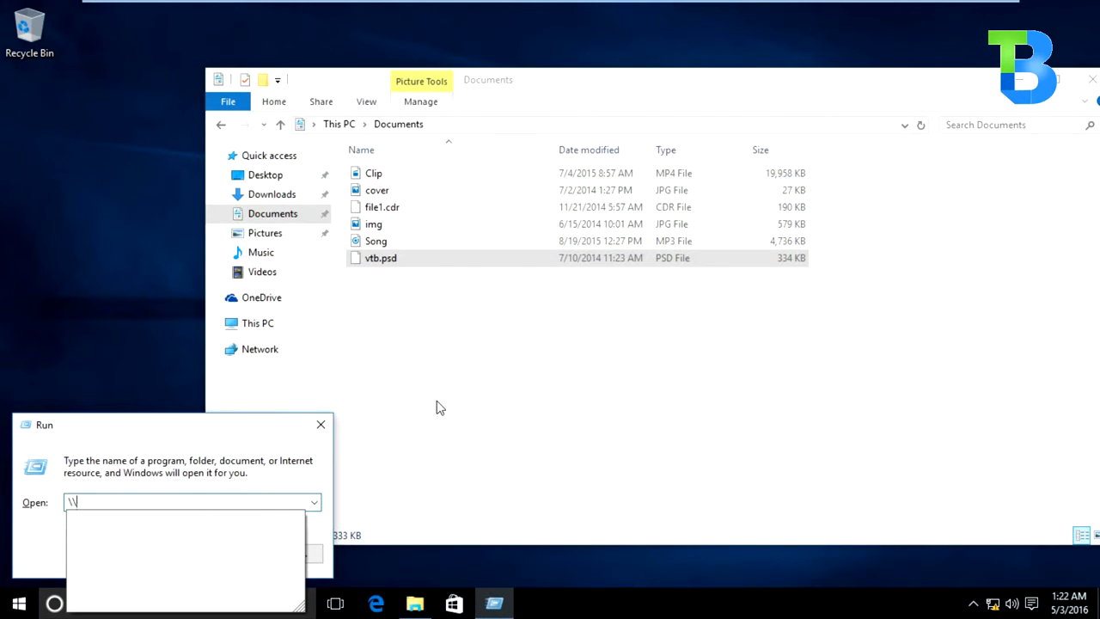
pyautogui.write('v')
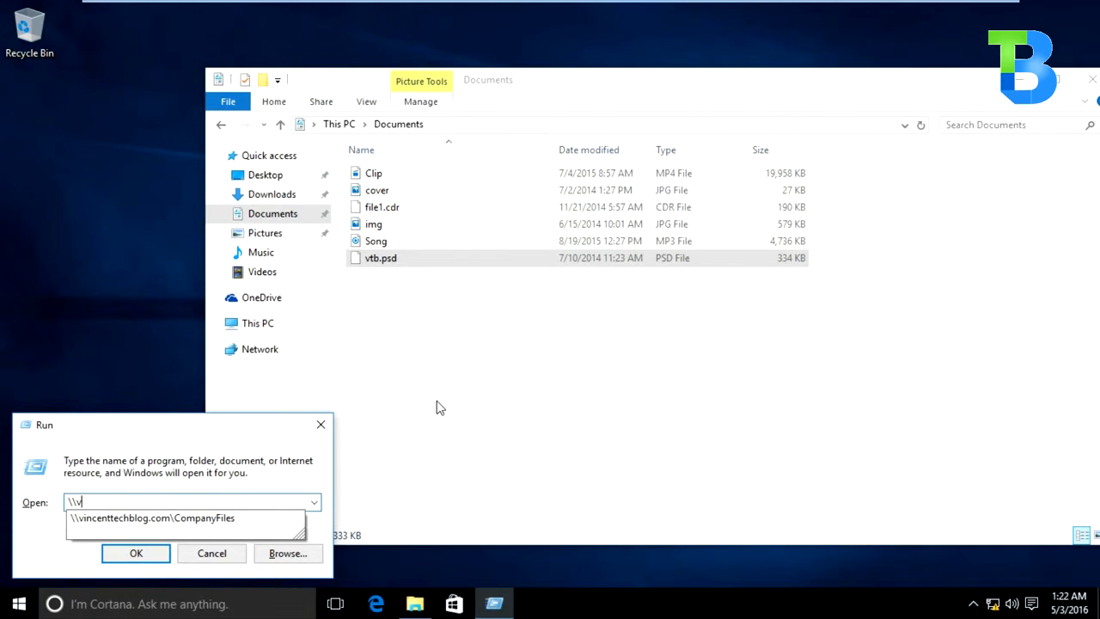
pyautogui.press('Down')
pyautogui.press('Return')
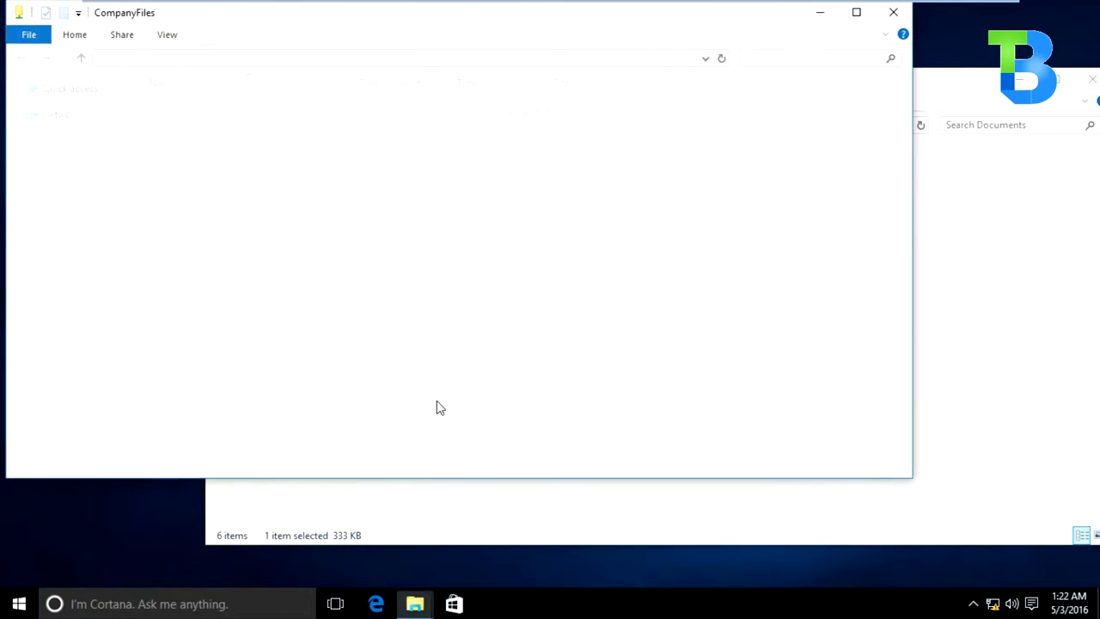
pyautogui.moveTo(197, 26); pyautogui.dragTo(718, 88)
# Try to paste vtb.psd into the CompanyFiles share, retry the operation, and close the copy dialog
pyautogui.rightClick(790, 282)
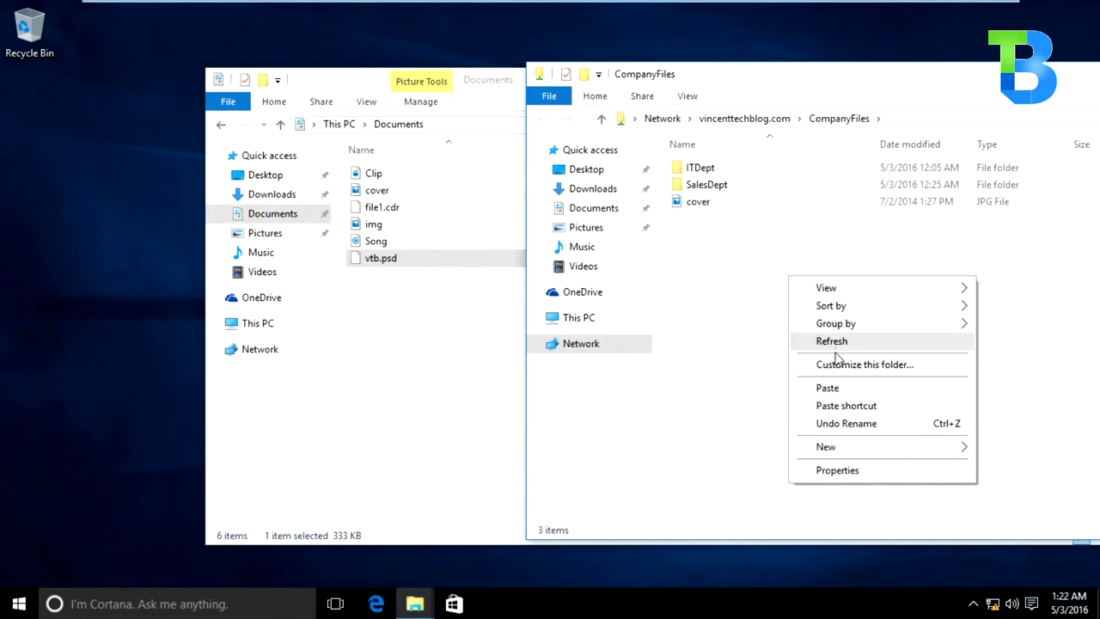
pyautogui.click(798, 385)
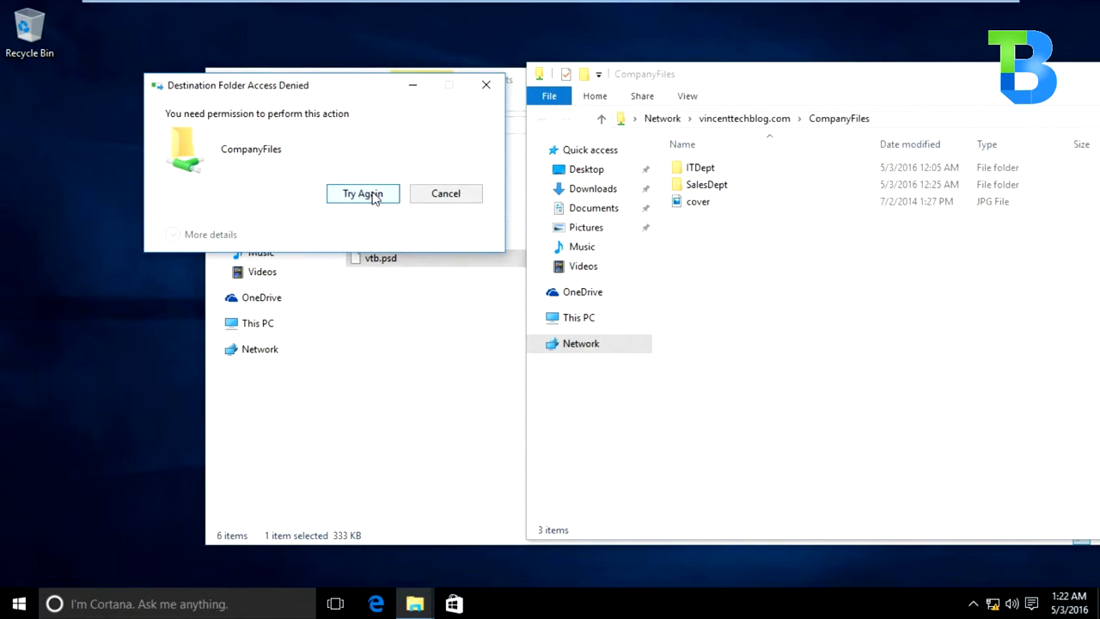
pyautogui.click(371, 197)
pyautogui.click(374, 203)
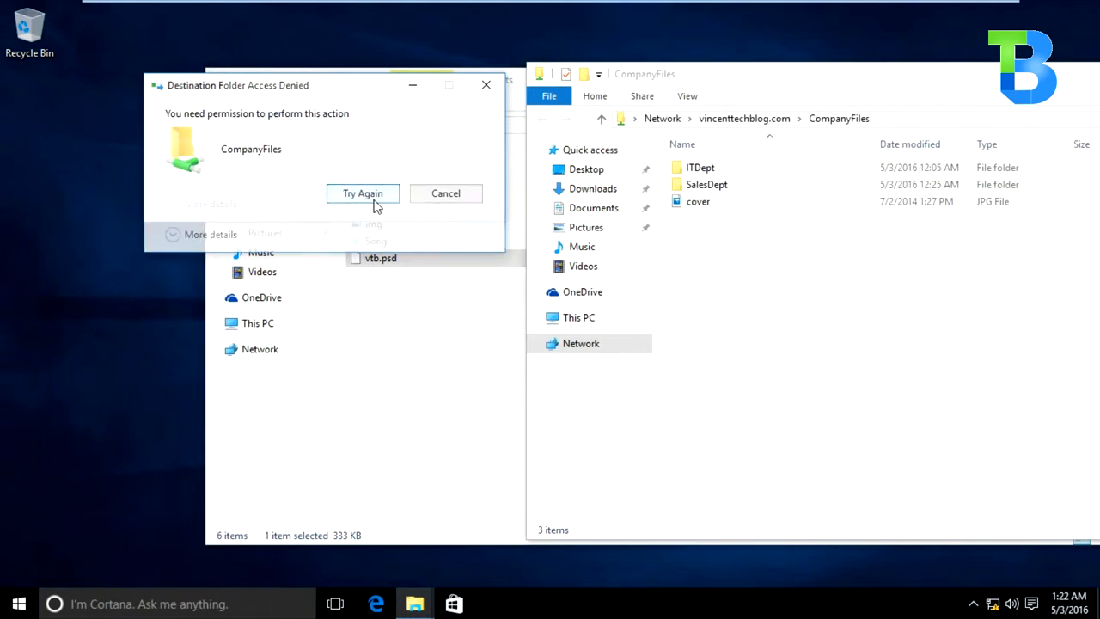
pyautogui.click(482, 86)
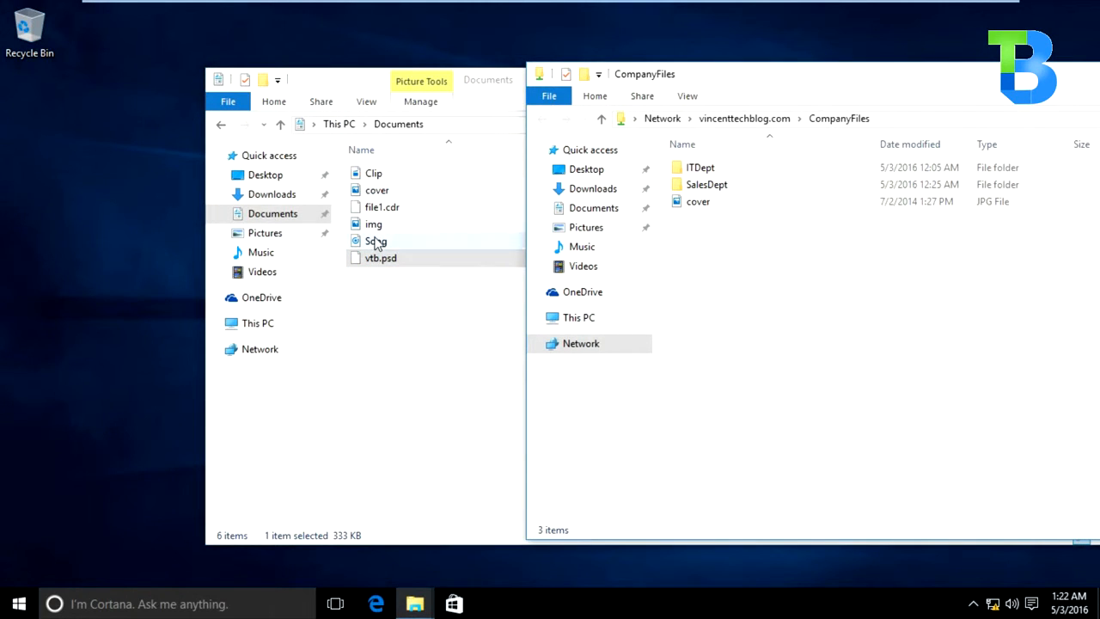
# Copy the img JPG file from Documents into the CompanyFiles share, rearranging the two folder windows
pyautogui.rightClick(375, 225)
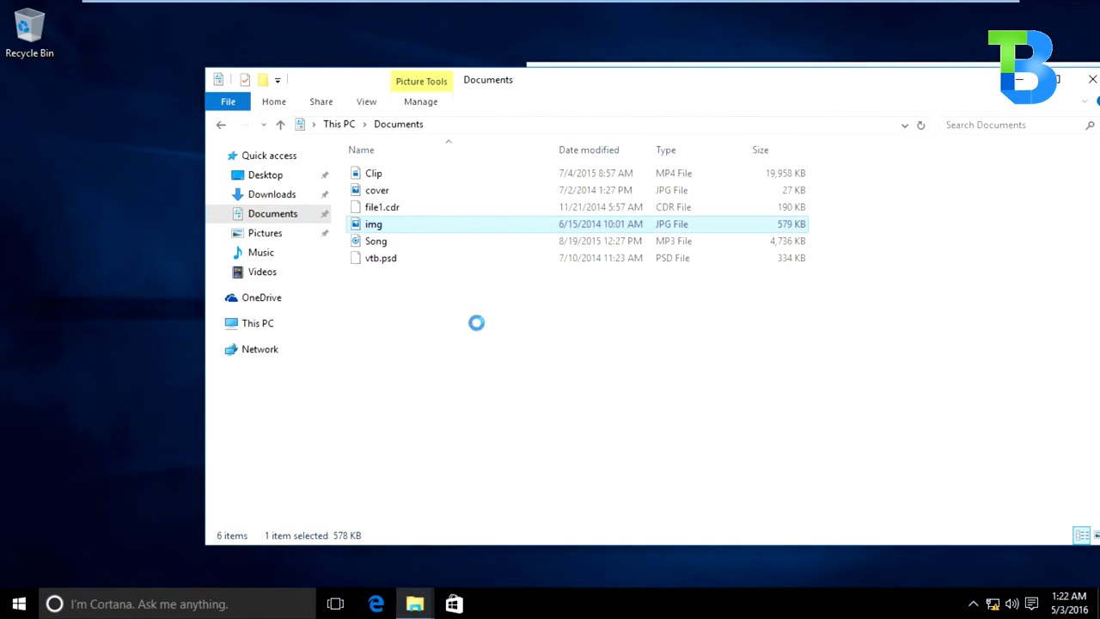
pyautogui.click(469, 493)
pyautogui.moveTo(674, 97); pyautogui.dragTo(606, 117)
pyautogui.moveTo(685, 88); pyautogui.dragTo(525, 67)
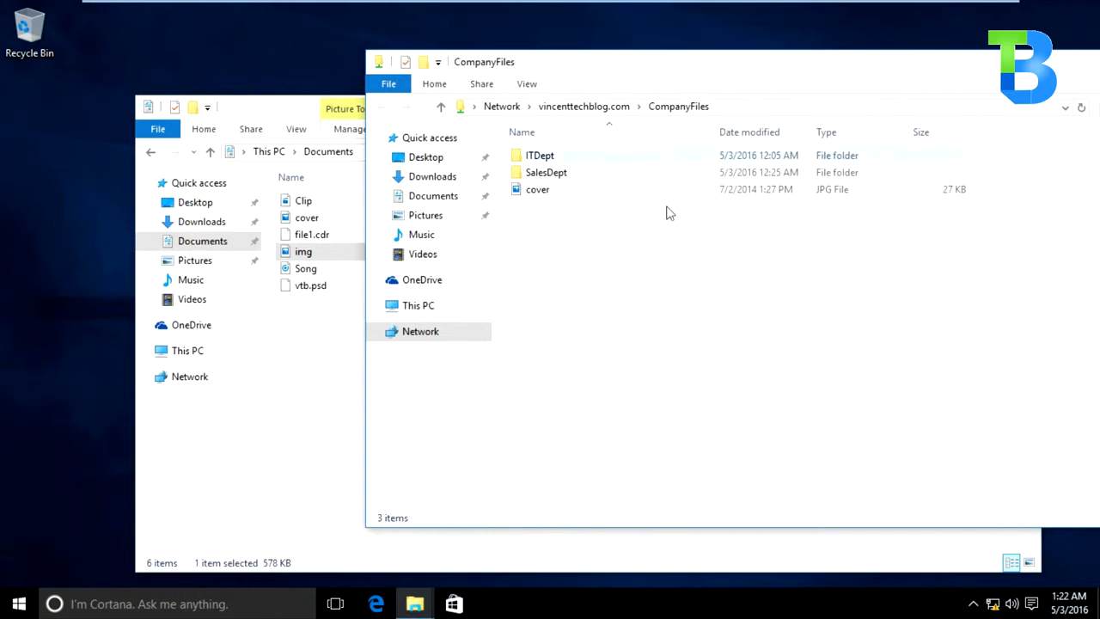
pyautogui.rightClick(600, 256)
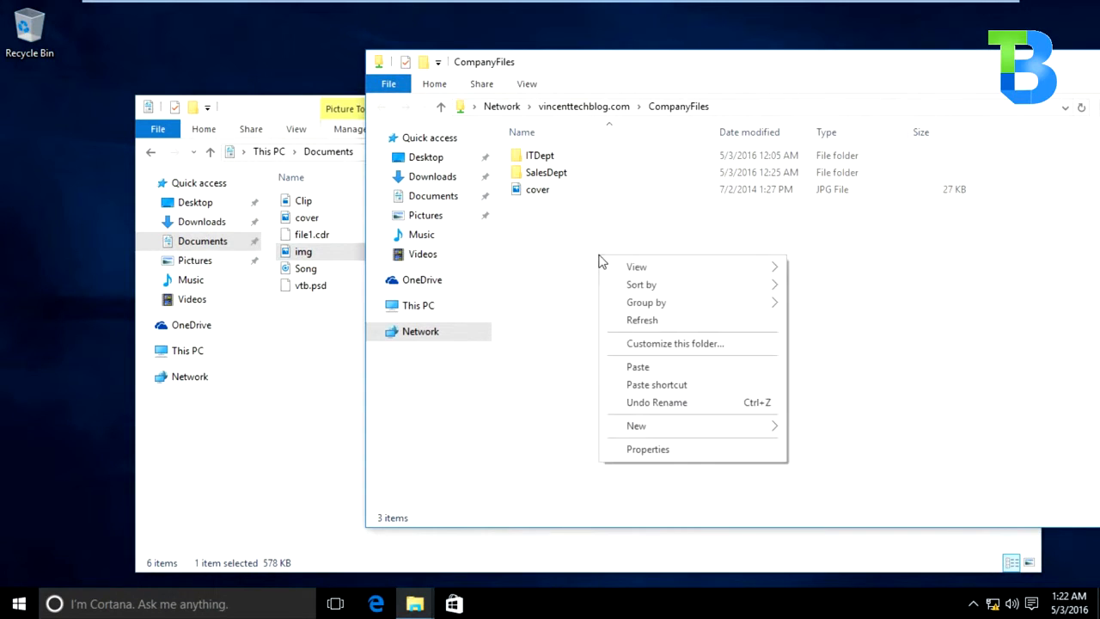
pyautogui.click(616, 368)
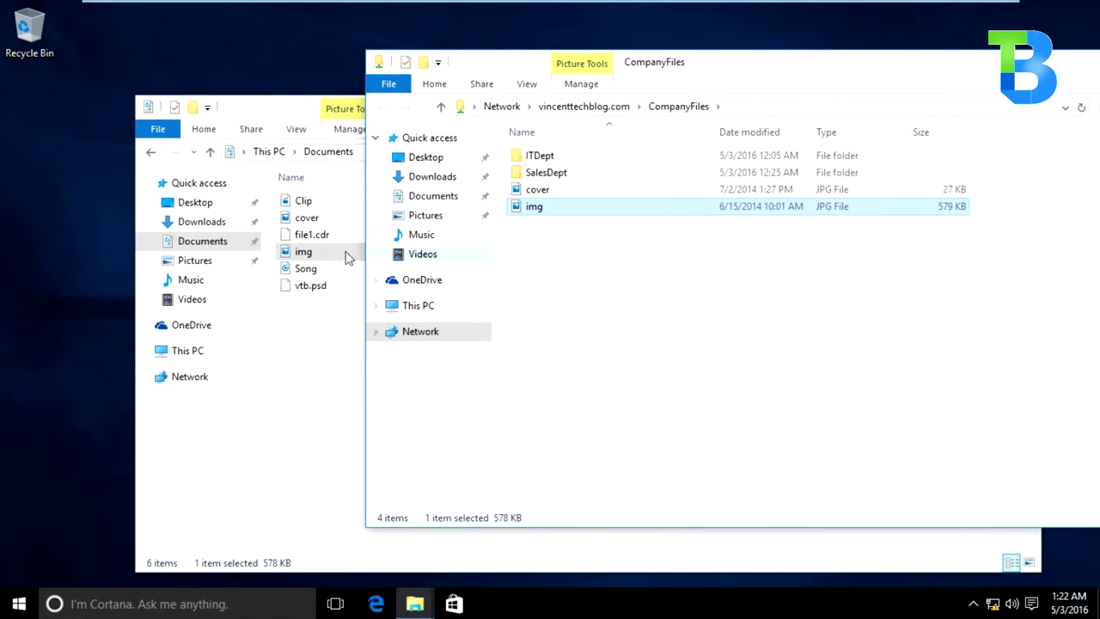
# Try to copy the Clip MP4 file from Documents into the CompanyFiles share, retrying once before cancelling
pyautogui.rightClick(303, 204)
pyautogui.click(399, 379)
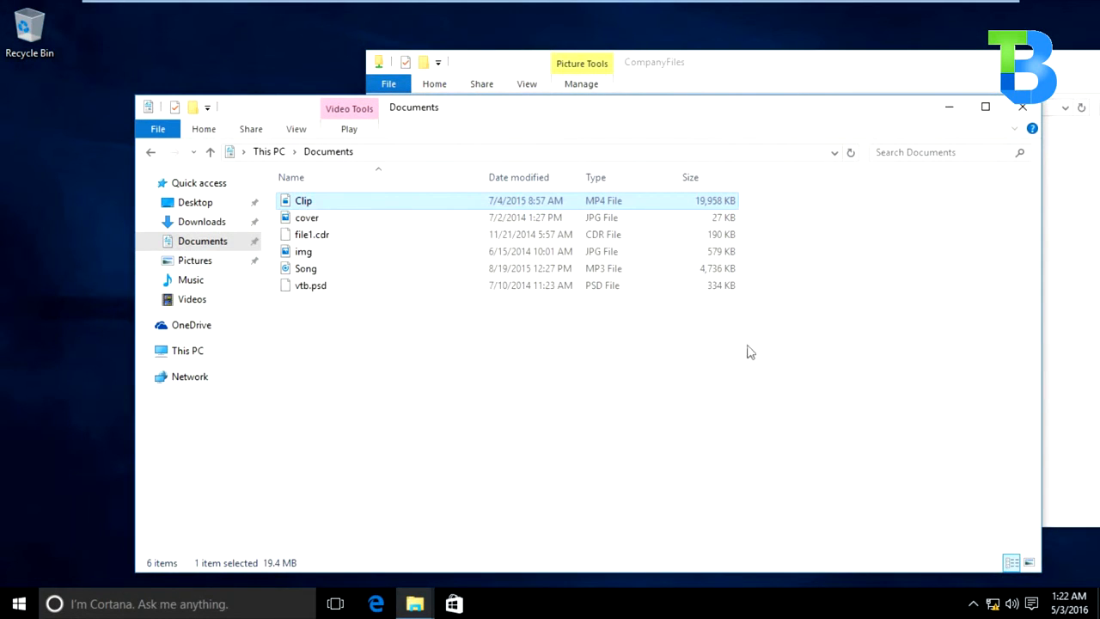
pyautogui.click(1065, 327)
pyautogui.rightClick(791, 326)
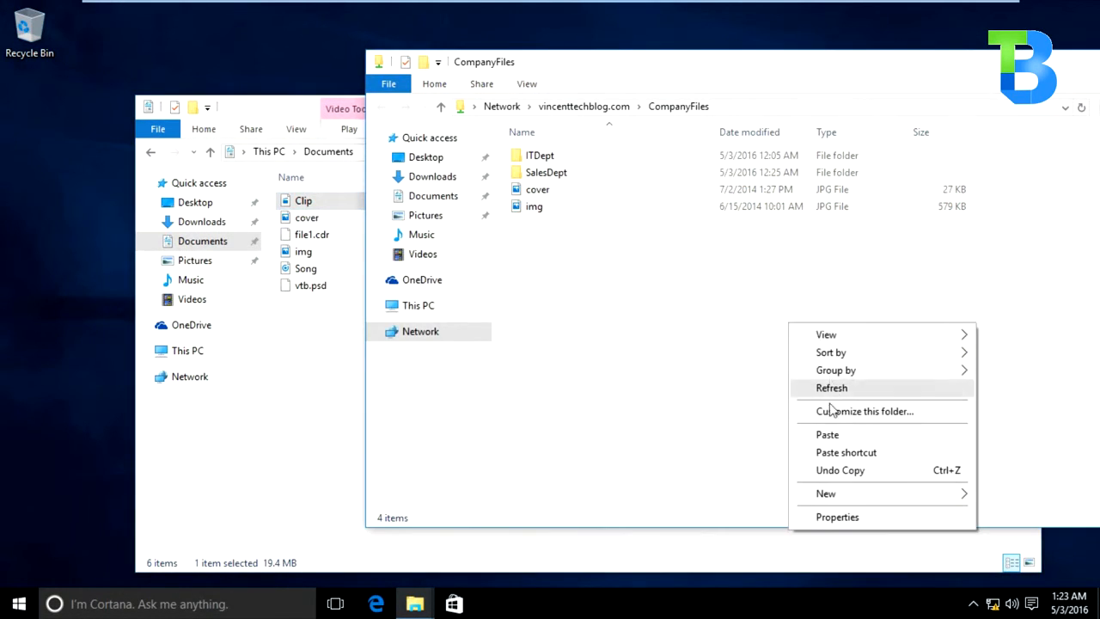
pyautogui.click(825, 434)
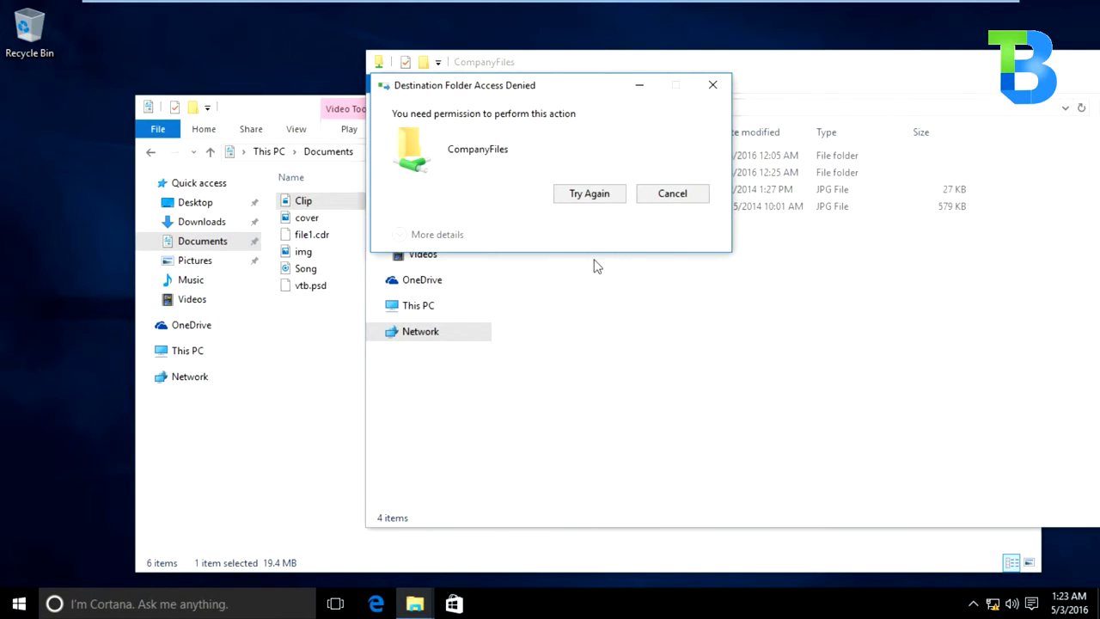
pyautogui.click(606, 197)
pyautogui.click(675, 196)
# Compare the contents of the CompanyFiles share with the files in the Documents folder
pyautogui.moveTo(288, 121); pyautogui.dragTo(228, 118)
pyautogui.click(492, 68)
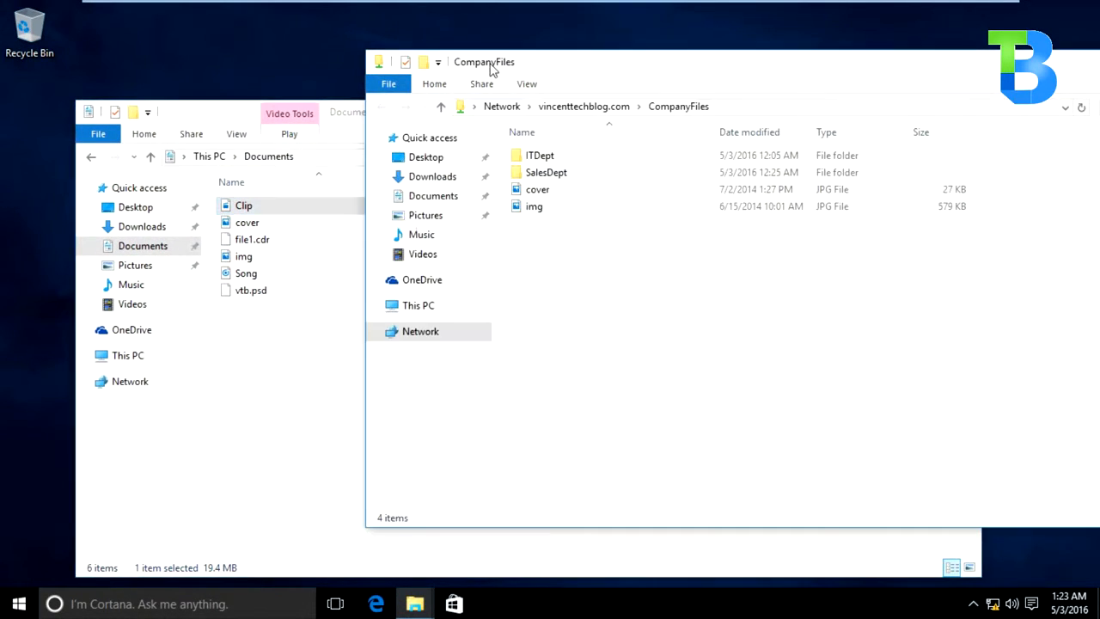
pyautogui.moveTo(601, 323); pyautogui.dragTo(583, 147)
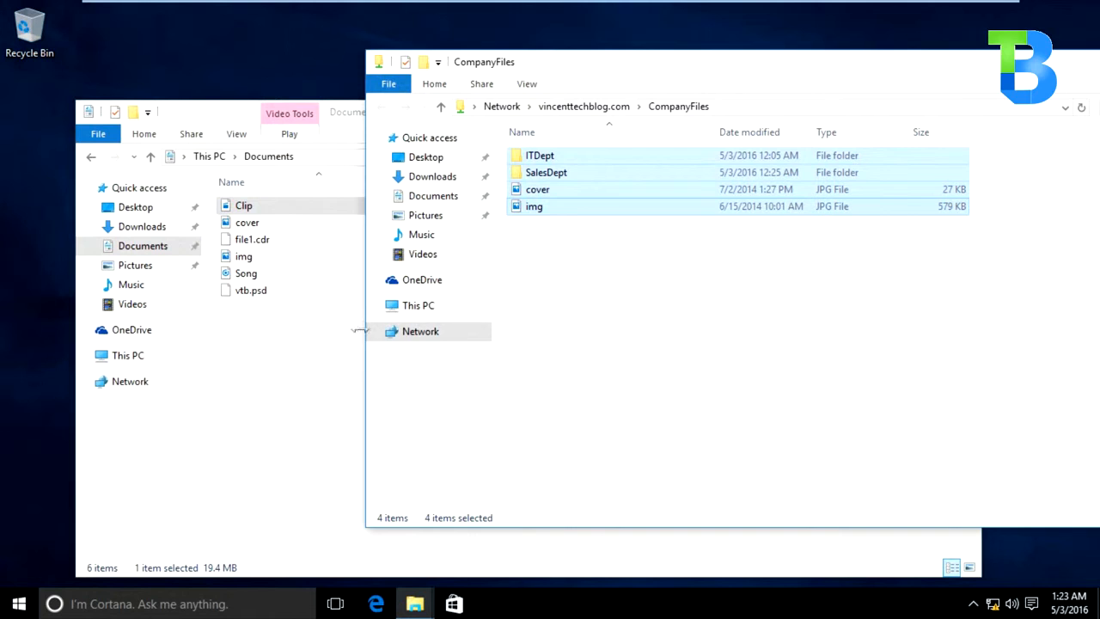
pyautogui.click(314, 371)
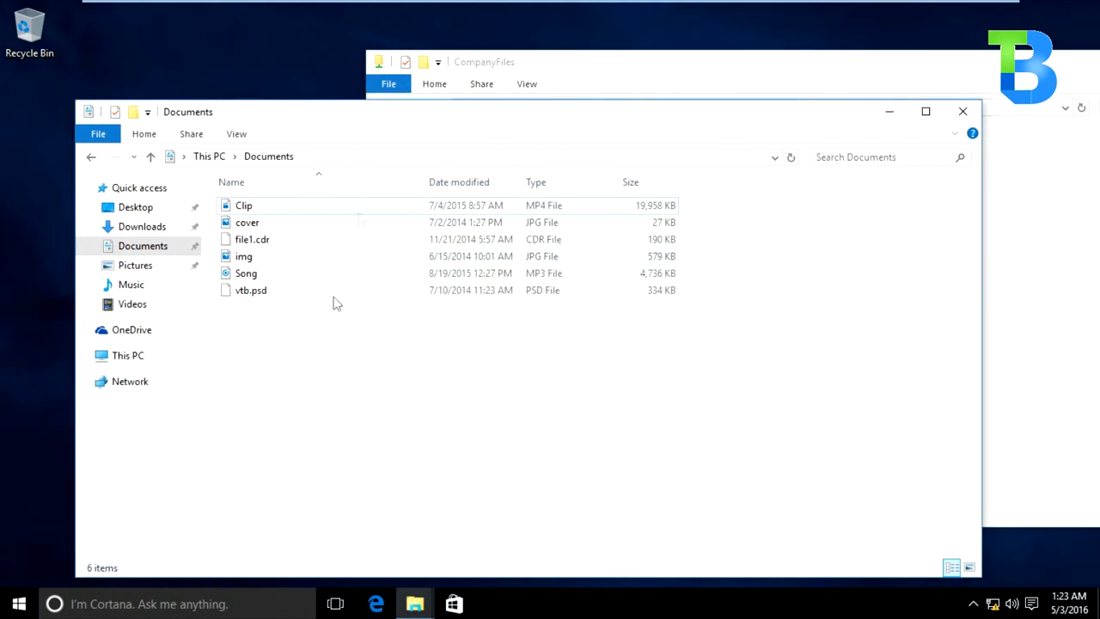
# Close the Documents folder window and switch the remaining CompanyFiles window, centred on the desktop, to This PC
pyautogui.moveTo(368, 118); pyautogui.dragTo(439, 115)
pyautogui.click(501, 76)
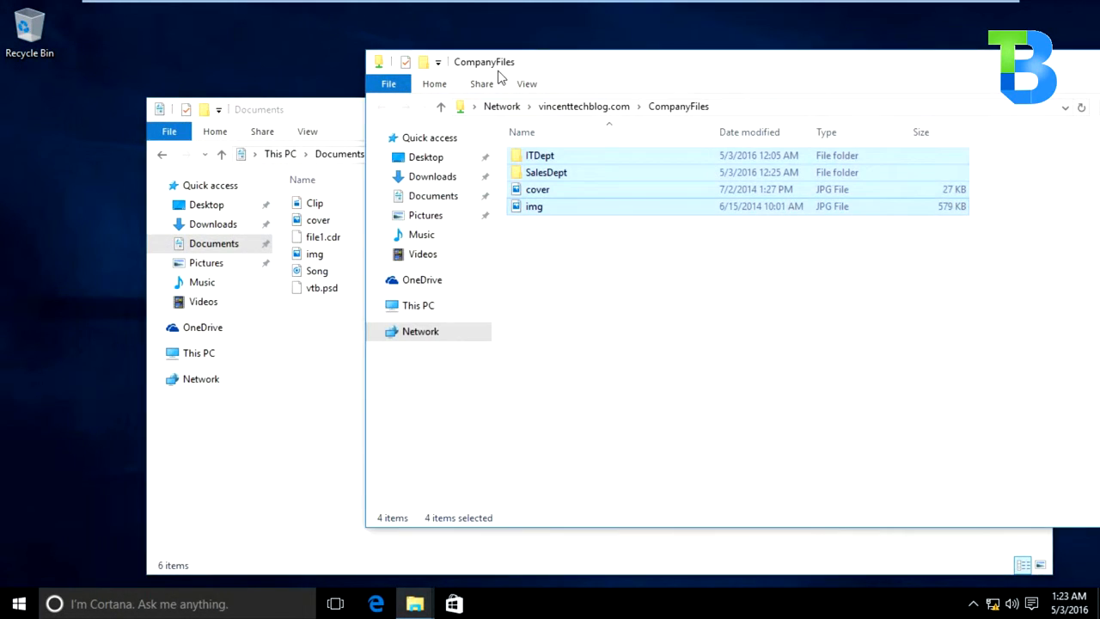
pyautogui.moveTo(563, 72); pyautogui.dragTo(619, 53)
pyautogui.moveTo(359, 112); pyautogui.dragTo(306, 111)
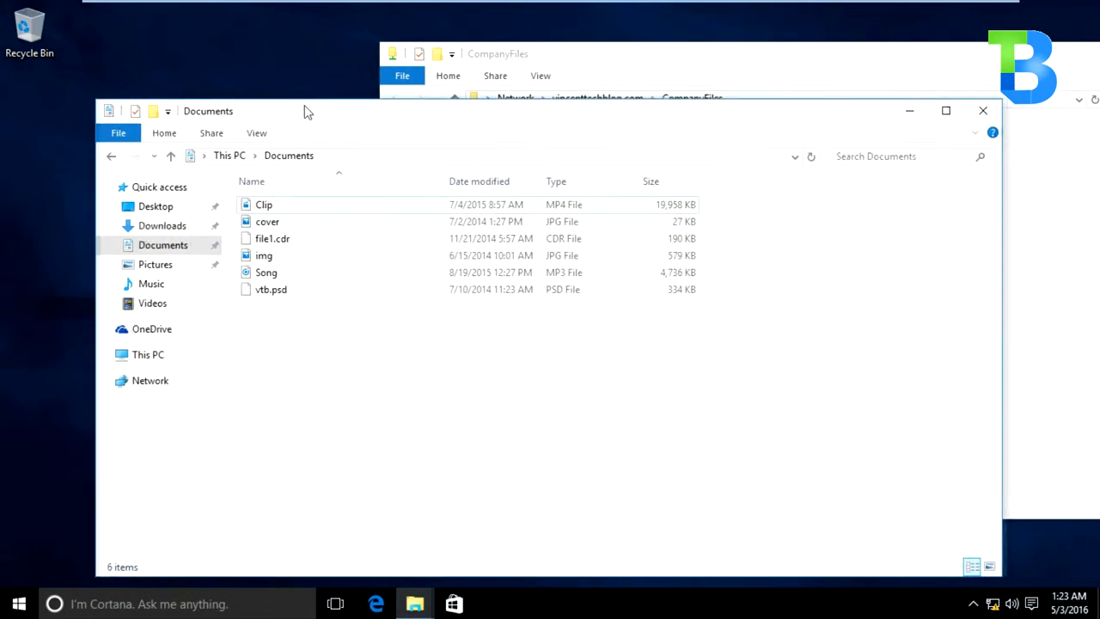
pyautogui.click(980, 110)
pyautogui.moveTo(803, 81); pyautogui.dragTo(521, 79)
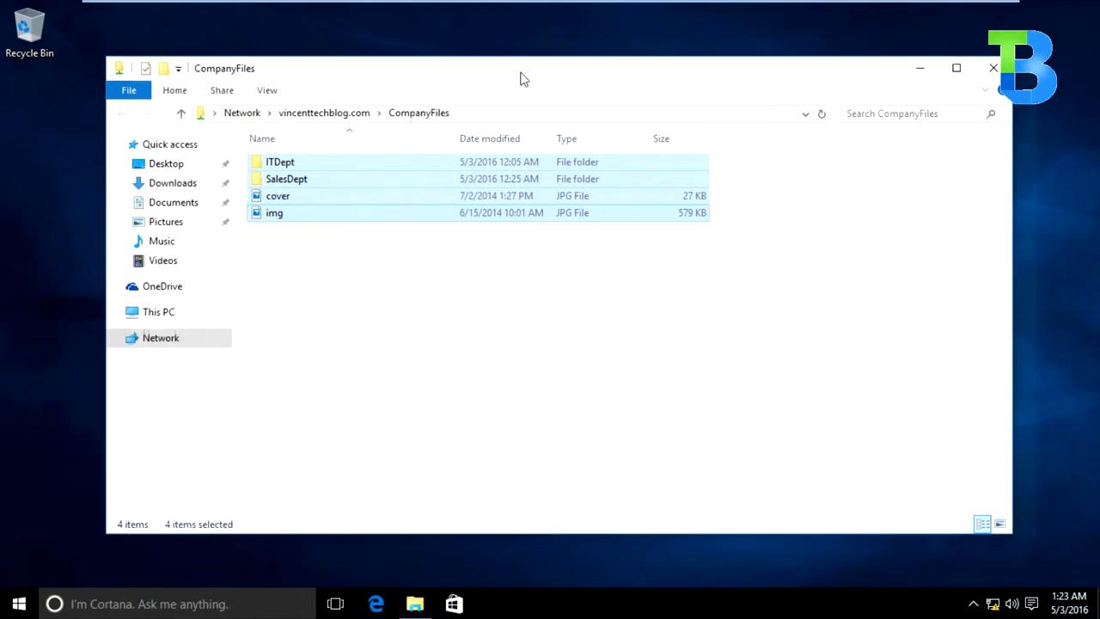
pyautogui.click(160, 313)
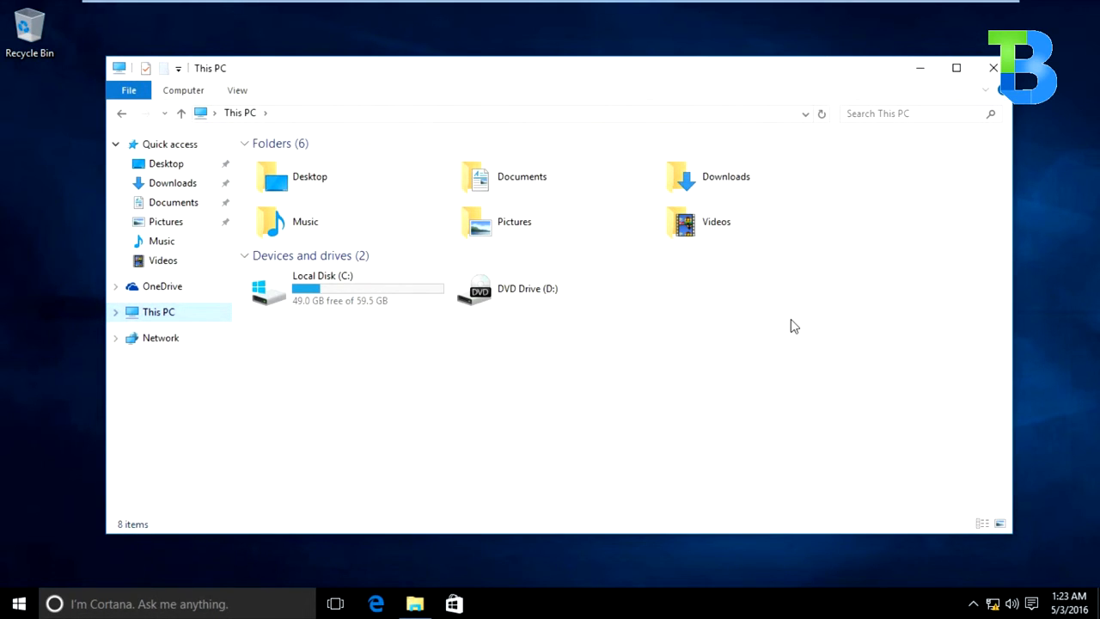
pyautogui.click(974, 604)
pyautogui.click(789, 427)
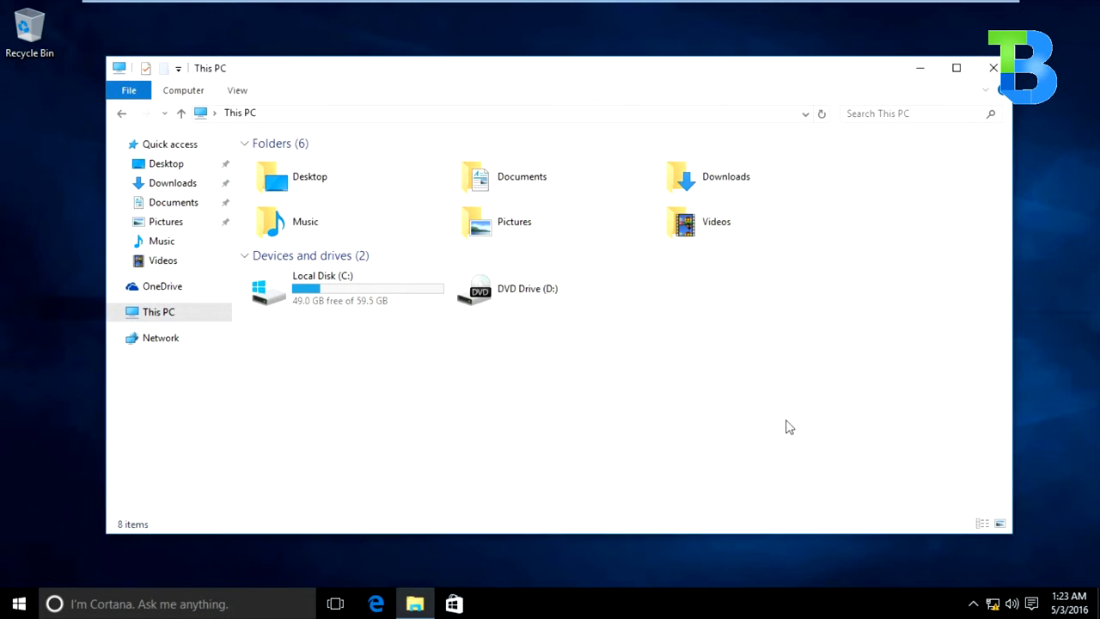
pyautogui.moveTo(807, 408); pyautogui.dragTo(272, 270)
pyautogui.click(455, 411)
pyautogui.moveTo(677, 410); pyautogui.dragTo(729, 358)
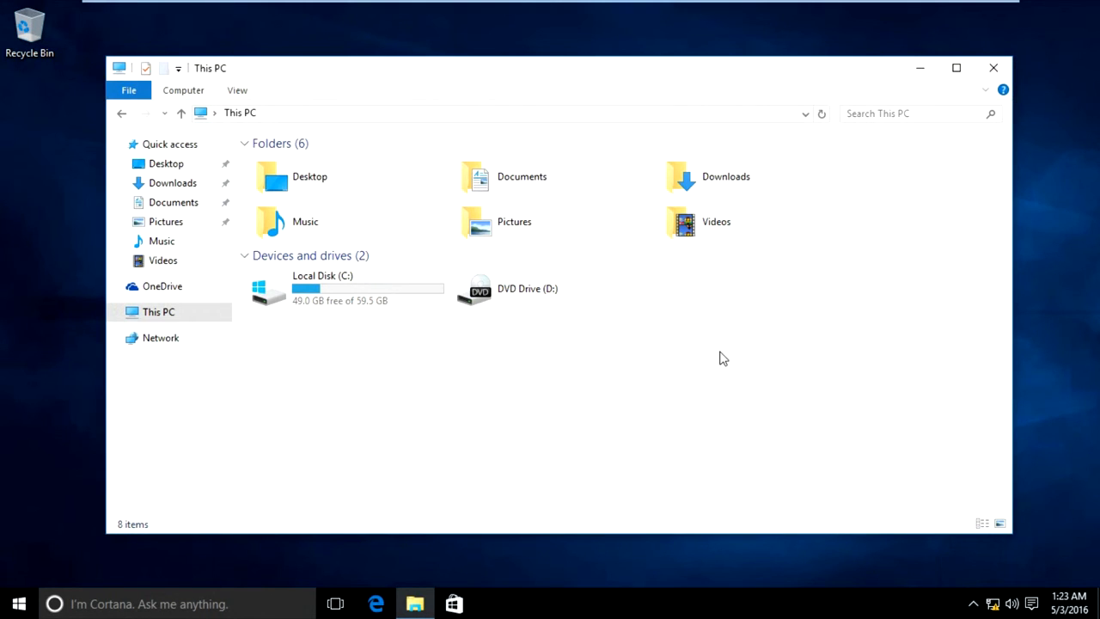
pyautogui.moveTo(679, 388); pyautogui.dragTo(209, 210)
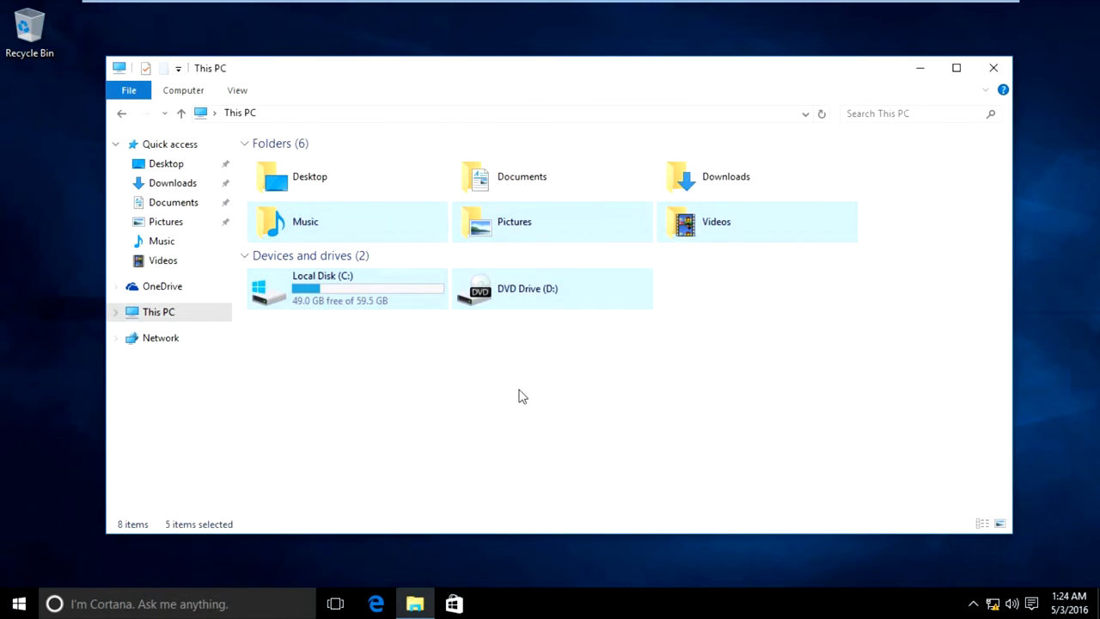
pyautogui.click(518, 393)
pyautogui.moveTo(868, 397); pyautogui.dragTo(103, 120)
pyautogui.click(626, 432)
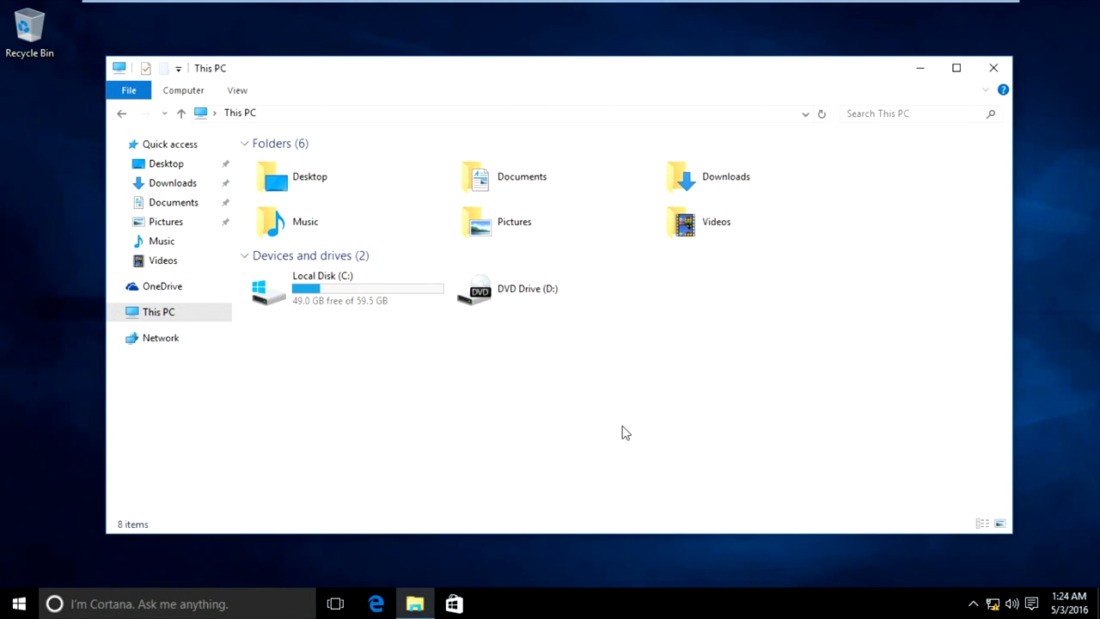
pyautogui.moveTo(843, 411); pyautogui.dragTo(79, 107)
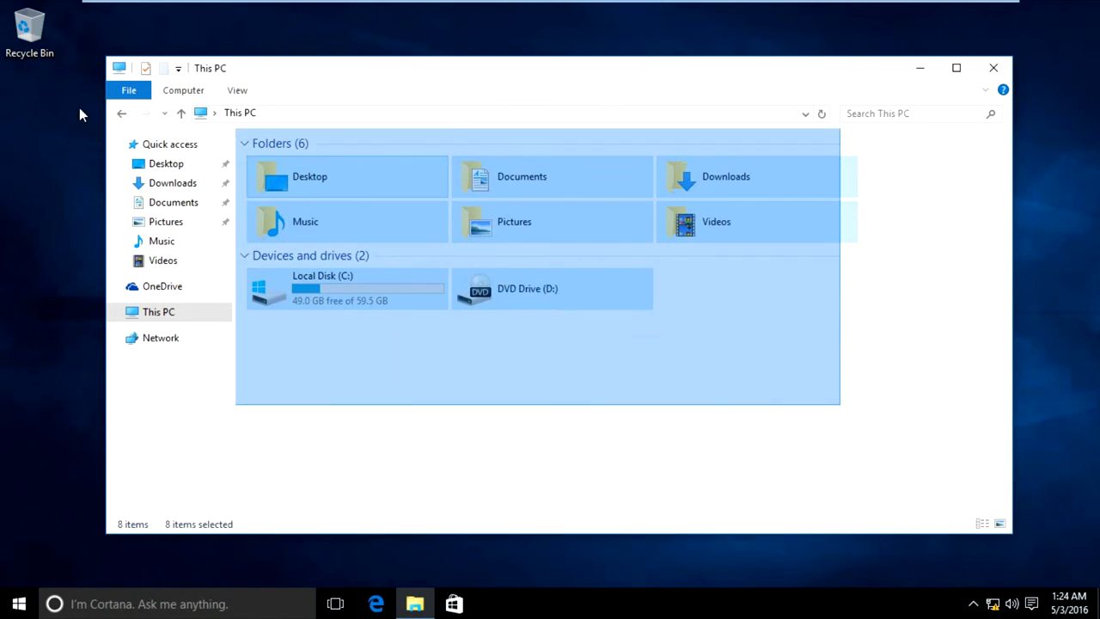
pyautogui.click(625, 357)
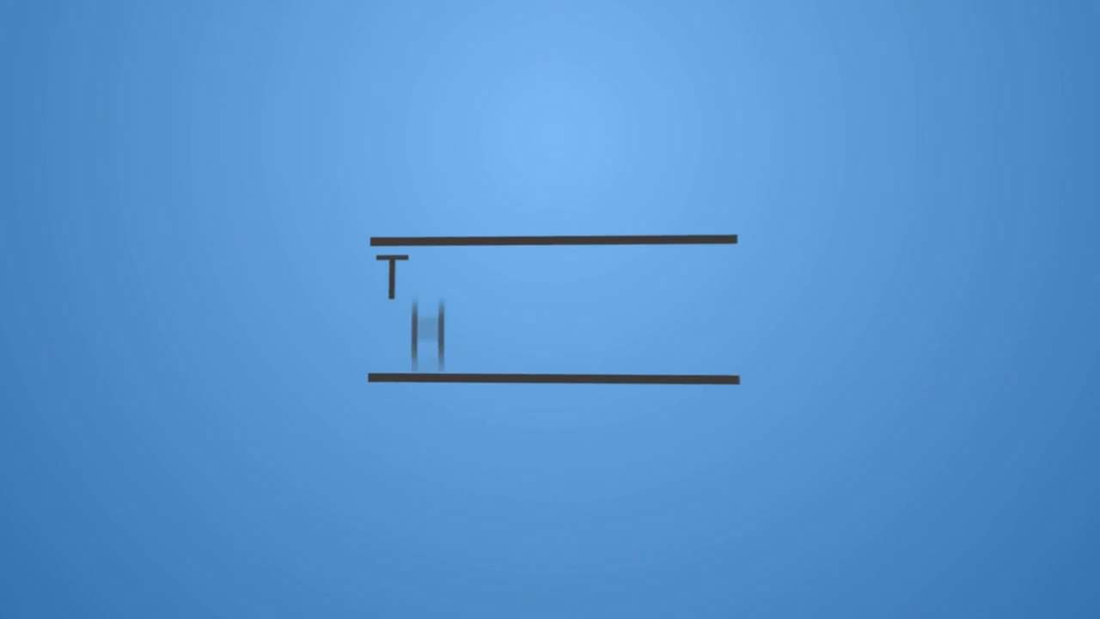